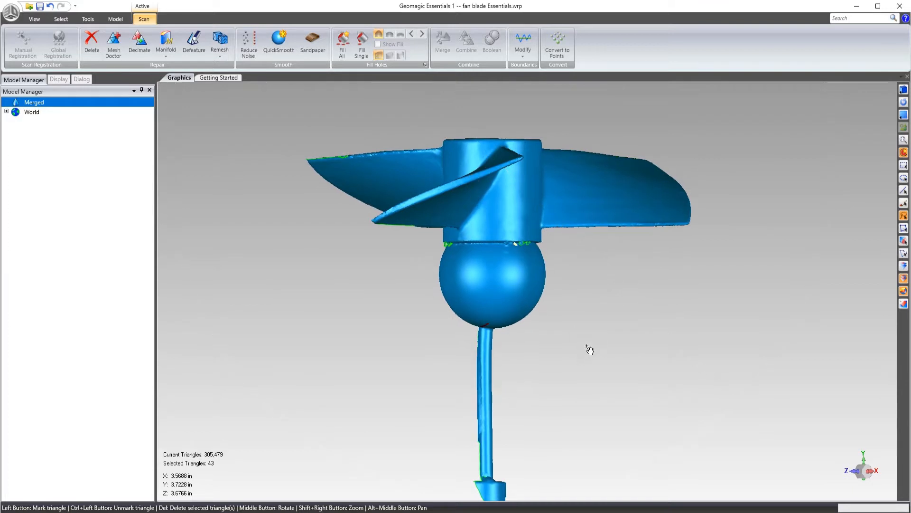
Step: Select the scanned ball and stem fixture below the fan hub, including its back side, and delete those triangles
scroll(570, 349, "down", 2)
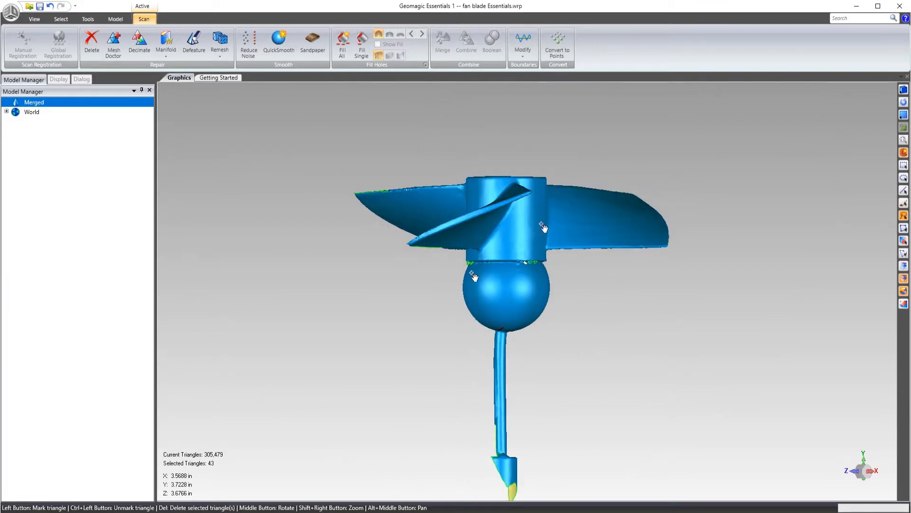
middle_click_drag(524, 176, 539, 269)
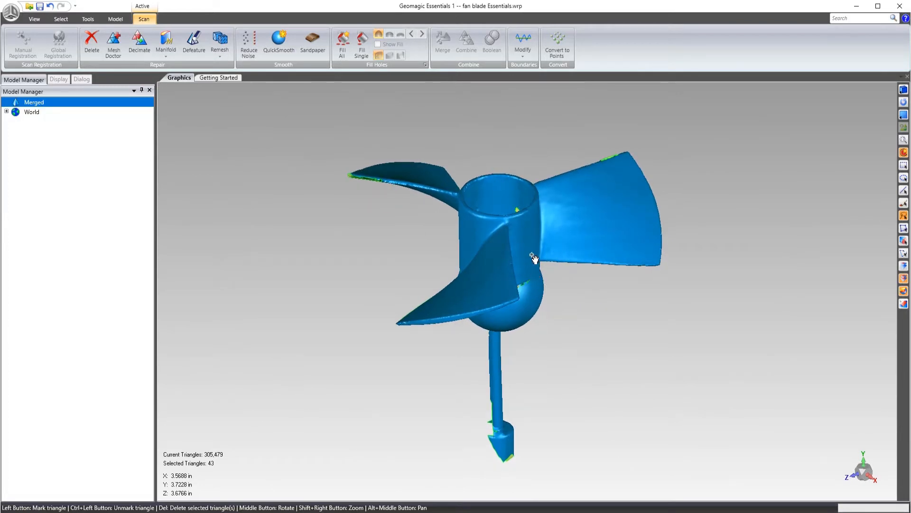
middle_click_drag(494, 320, 541, 246)
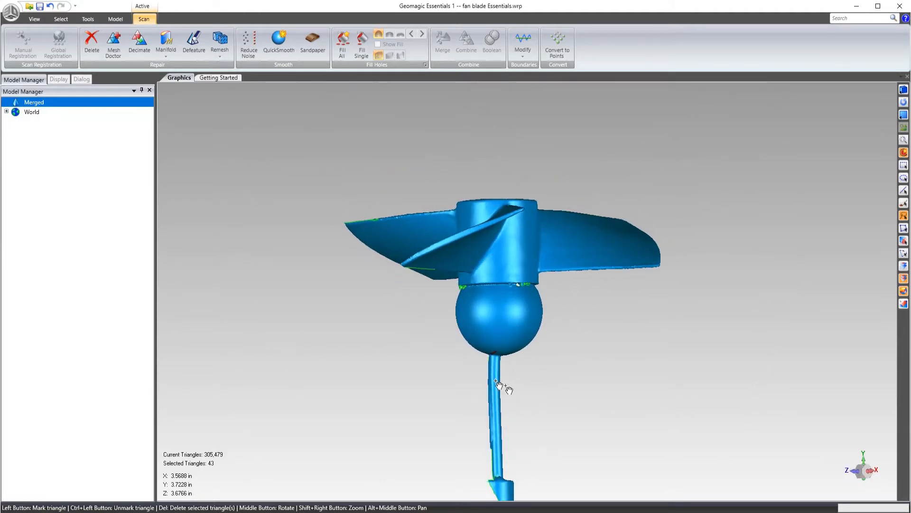
middle_click_drag(483, 290, 445, 192)
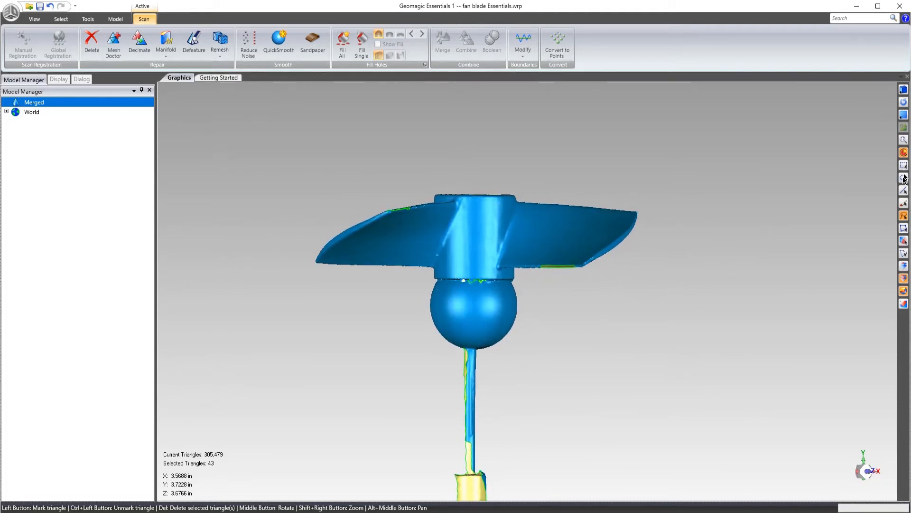
left_click(904, 216)
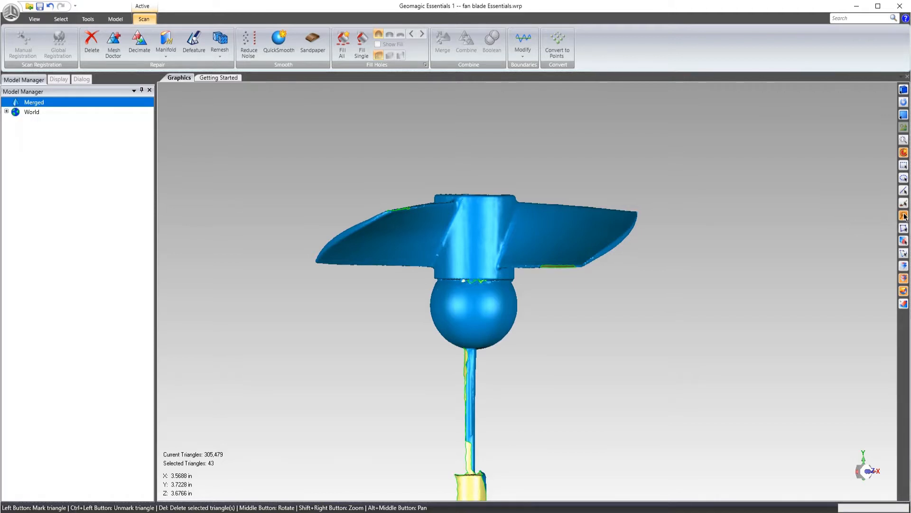
left_click(904, 278)
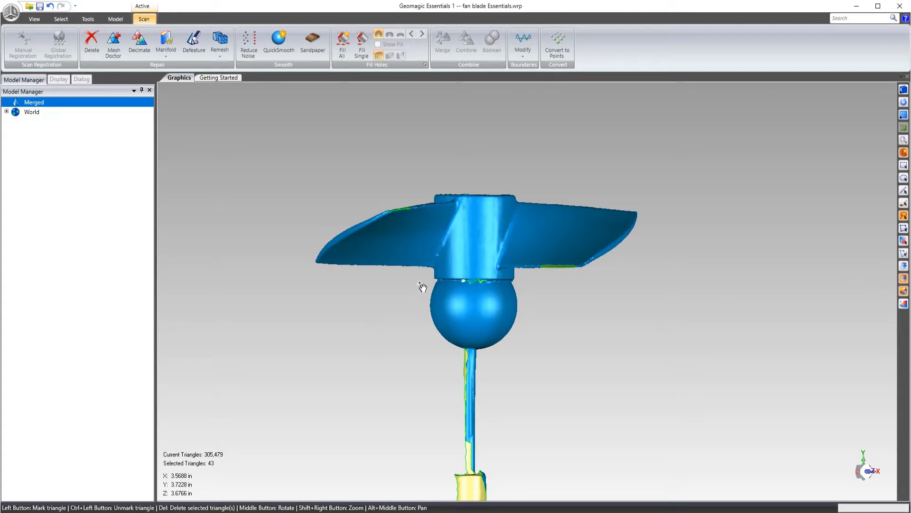
mouse_move(424, 283)
left_mouse_down()
mouse_move(470, 395)
mouse_move(555, 319)
mouse_move(543, 284)
left_mouse_up()
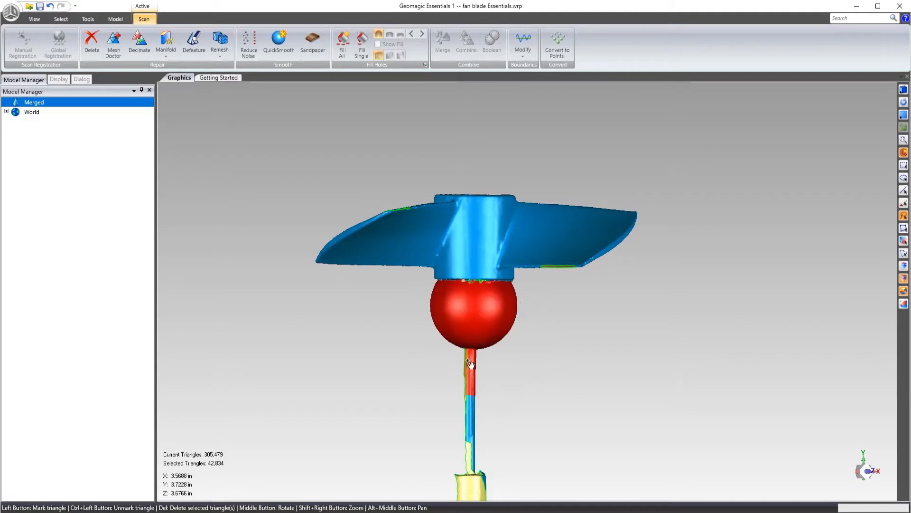
scroll(489, 384, "down", 3)
mouse_move(489, 384)
left_mouse_down()
mouse_move(463, 490)
mouse_move(494, 380)
left_mouse_up()
mouse_move(539, 350)
middle_mouse_down()
mouse_move(376, 315)
mouse_move(437, 353)
mouse_move(458, 320)
middle_mouse_up()
scroll(458, 320, "up", 8)
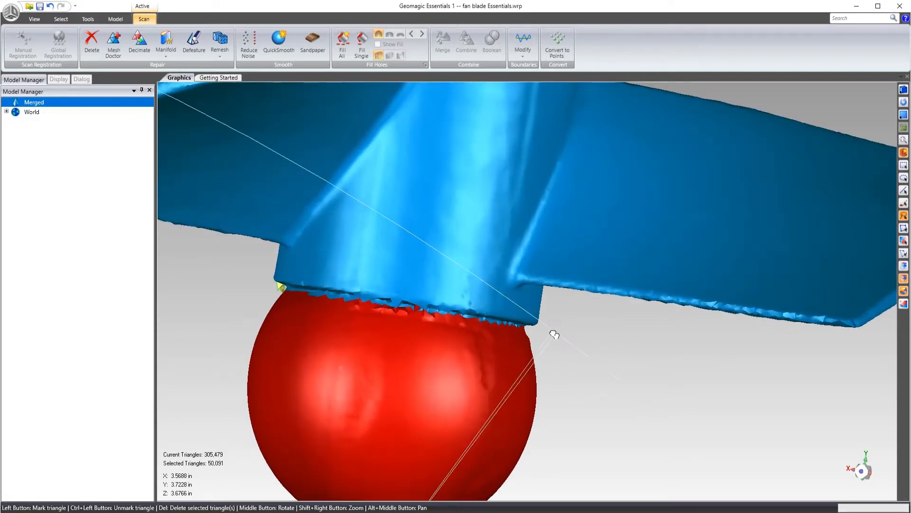
middle_click_drag(503, 280, 500, 278)
scroll(411, 315, "down", 3)
middle_click_drag(418, 315, 604, 327)
middle_click_drag(494, 315, 576, 339)
key("Delete")
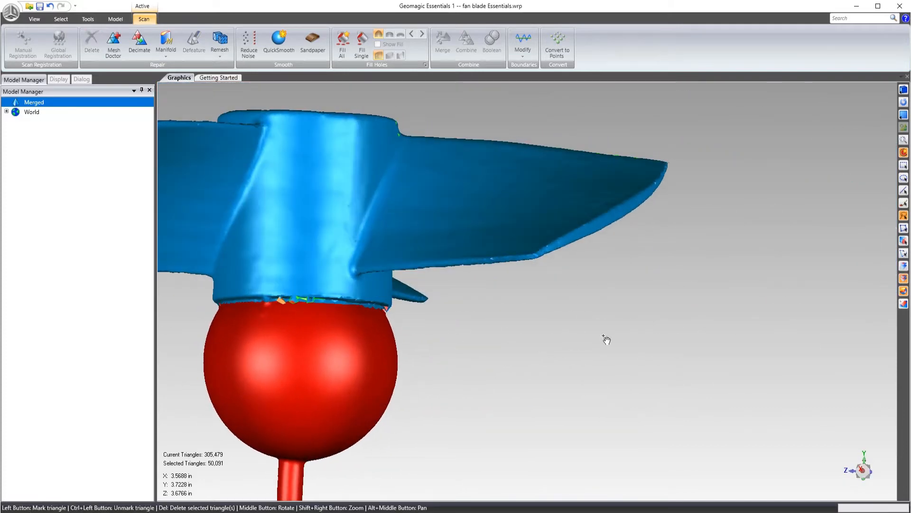
Step: Select the ragged strip of triangles along the hub's lower edge and delete it
scroll(386, 345, "down", 3)
scroll(284, 303, "up", 6)
mouse_move(381, 312)
middle_mouse_down()
mouse_move(397, 314)
mouse_move(407, 338)
middle_mouse_up()
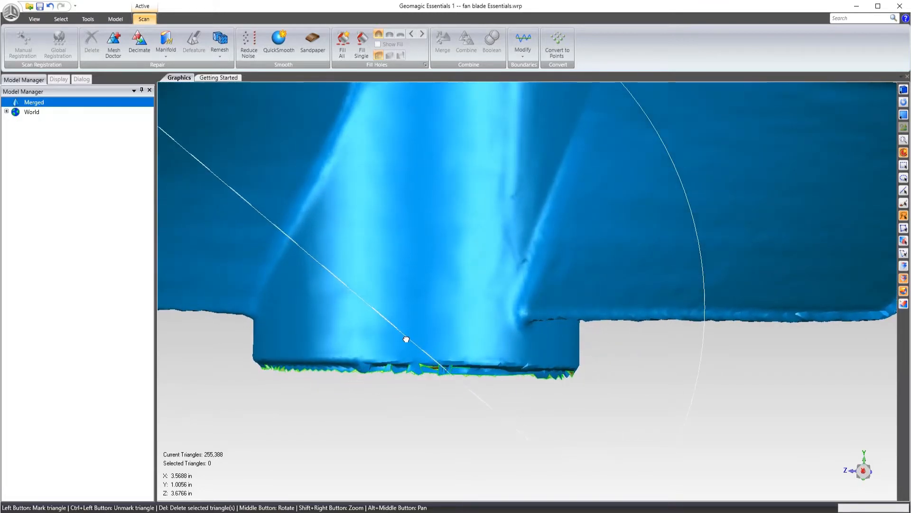
mouse_move(250, 366)
left_mouse_down()
mouse_move(479, 469)
mouse_move(686, 393)
mouse_move(678, 372)
mouse_move(667, 379)
left_mouse_up()
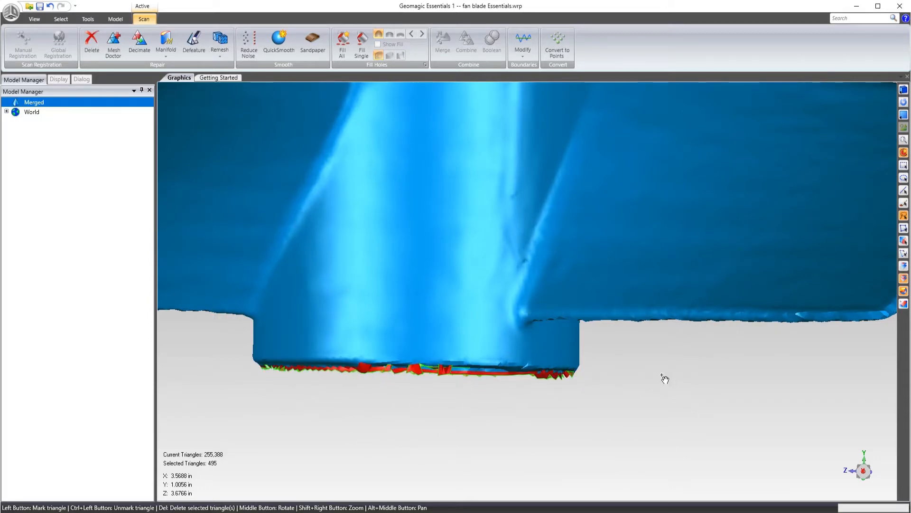
key("Delete")
Step: Examine the trimmed hub rim, the hub's interior and the blade edges for remaining mesh defects
middle_click_drag(498, 346, 472, 266)
scroll(544, 209, "up", 4)
middle_click_drag(564, 204, 538, 275)
scroll(539, 275, "down", 4)
scroll(434, 152, "up", 4)
middle_click_drag(434, 152, 445, 363)
scroll(494, 338, "down", 6)
middle_click_drag(503, 334, 637, 287)
scroll(636, 287, "down", 3)
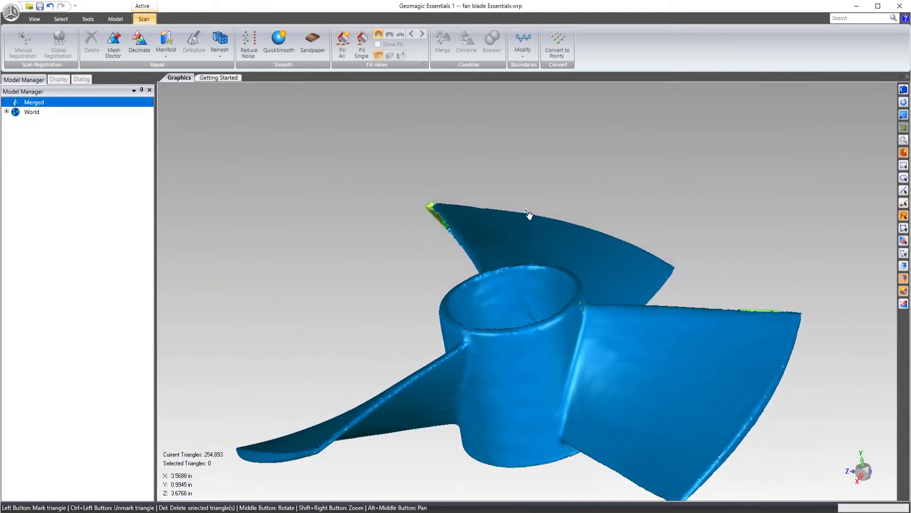
Step: Analyze the mesh with Mesh Doctor and step through the first nine flagged problem areas
left_click(118, 50)
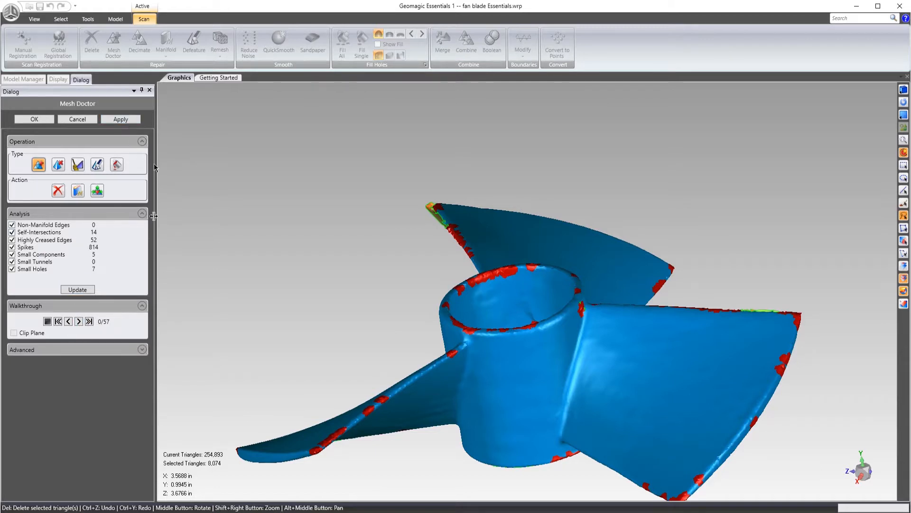
left_click(79, 321)
left_click(79, 322)
left_click(78, 321)
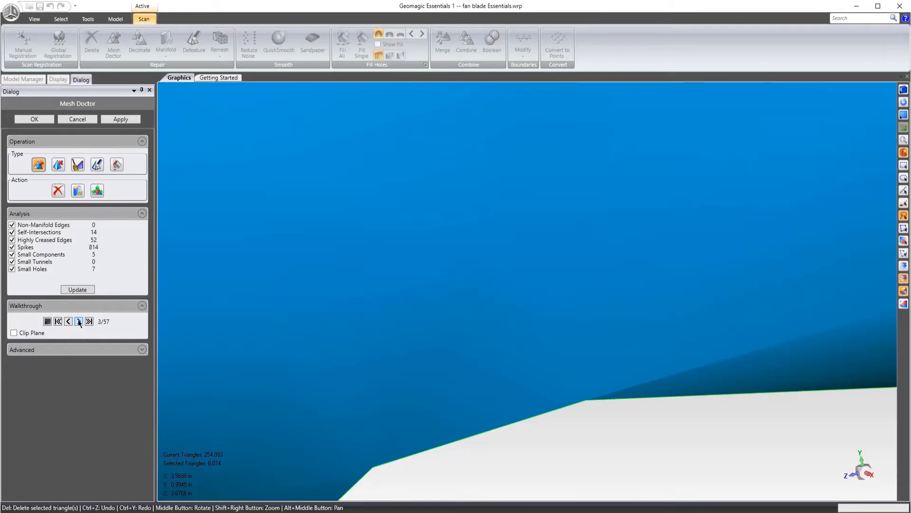
left_click(78, 321)
left_click(78, 322)
left_click(78, 321)
left_click(78, 321)
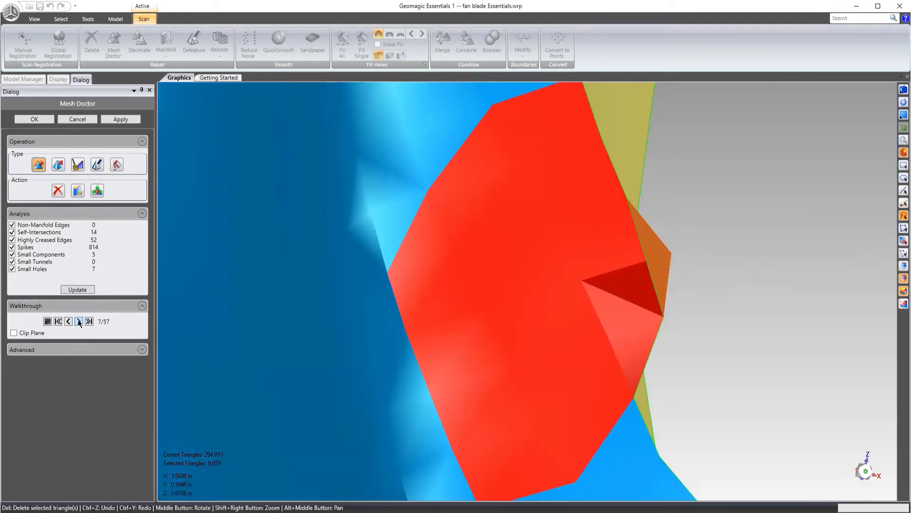
left_click(79, 322)
left_click(79, 321)
scroll(471, 338, "down", 10)
middle_click_drag(472, 338, 560, 306)
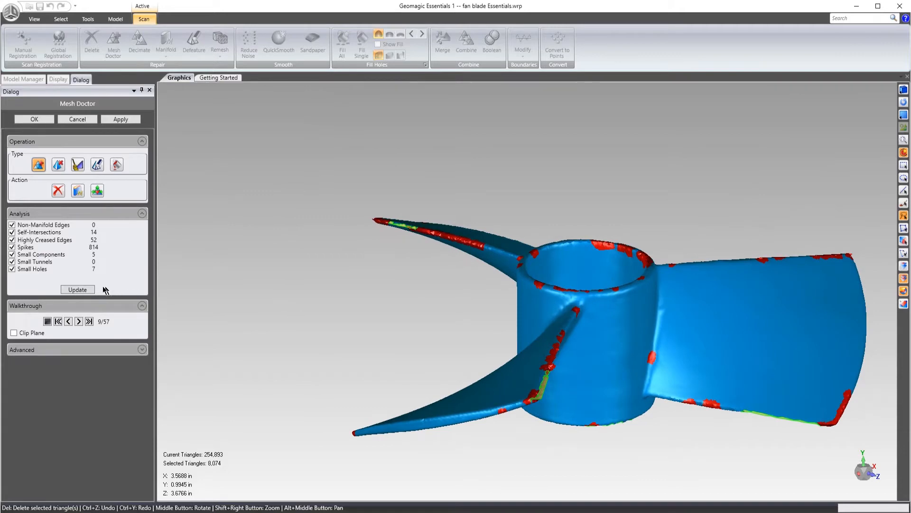
Step: Apply the Mesh Doctor repair to all checked problem types and accept the result
left_click(125, 119)
left_click(116, 119)
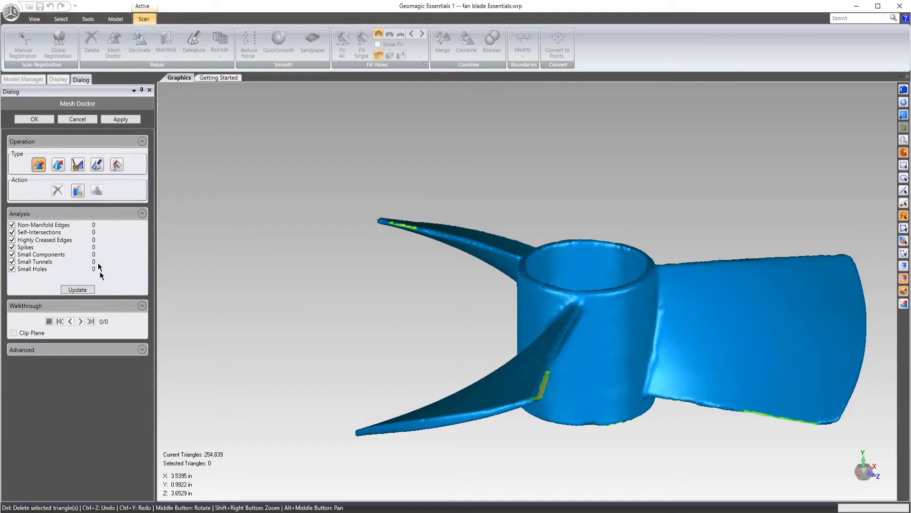
left_click(34, 119)
Step: Fill the open hole along the first blade's edge with Fill Single
middle_click_drag(559, 250, 502, 315)
scroll(490, 273, "up", 5)
middle_click_drag(491, 272, 453, 151)
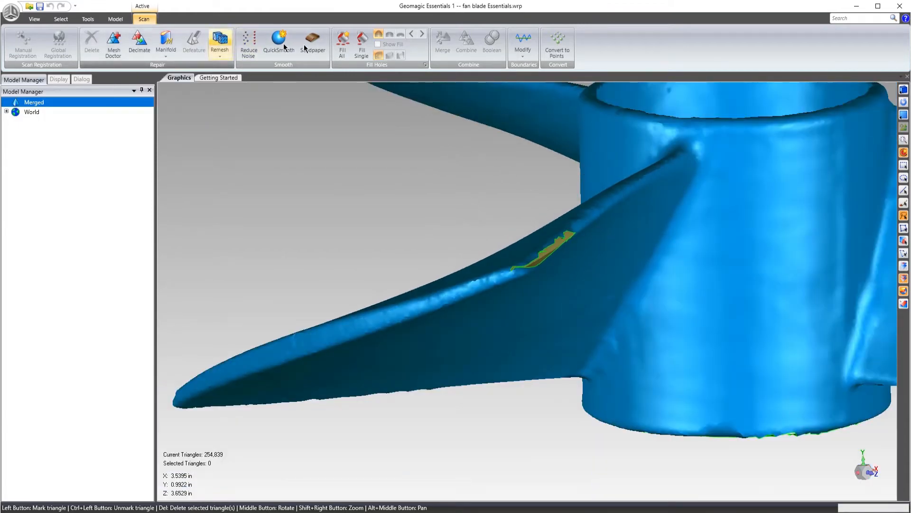
left_click(361, 44)
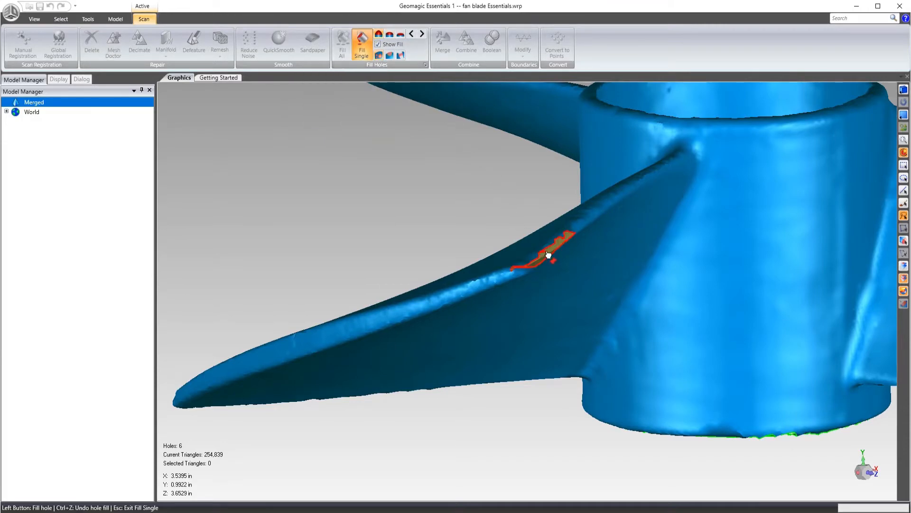
left_click(614, 287)
Step: Fill the narrow jagged hole near the tip of the neighbouring blade's edge
middle_click_drag(566, 264, 594, 390)
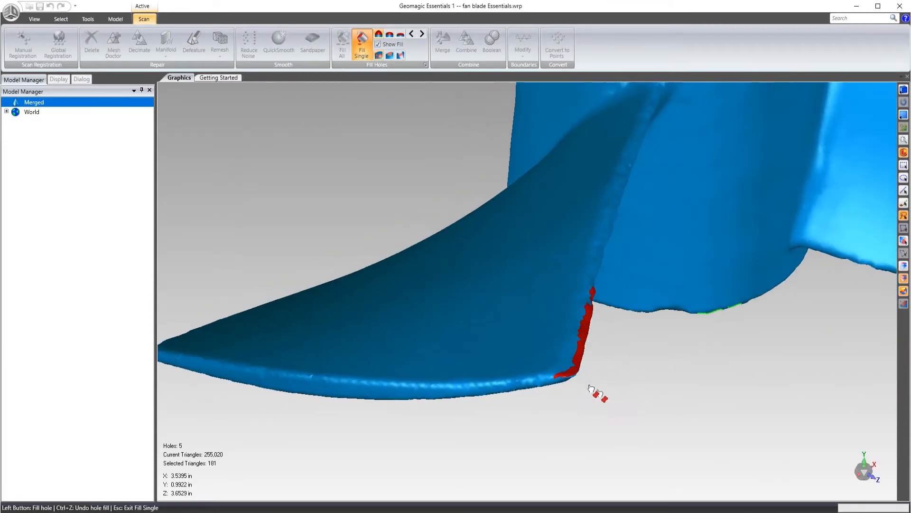
scroll(592, 390, "down", 5)
scroll(470, 212, "up", 5)
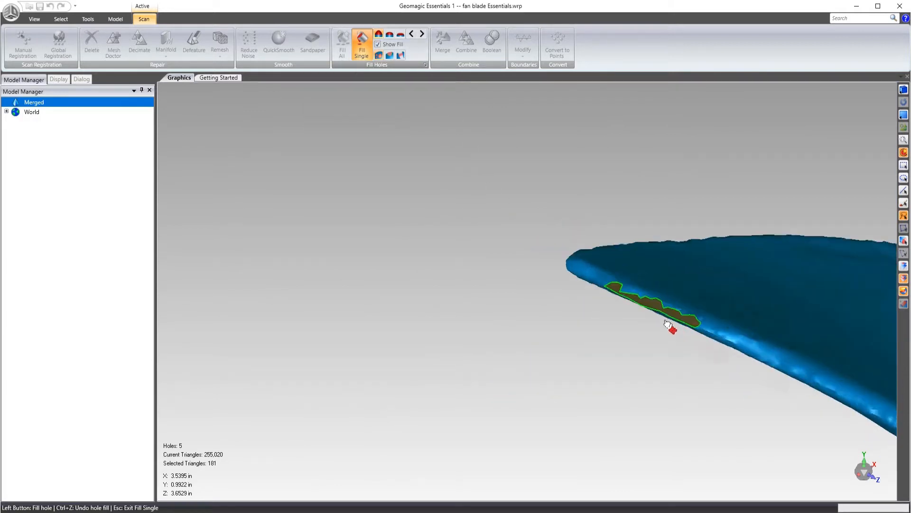
scroll(673, 329, "up", 5)
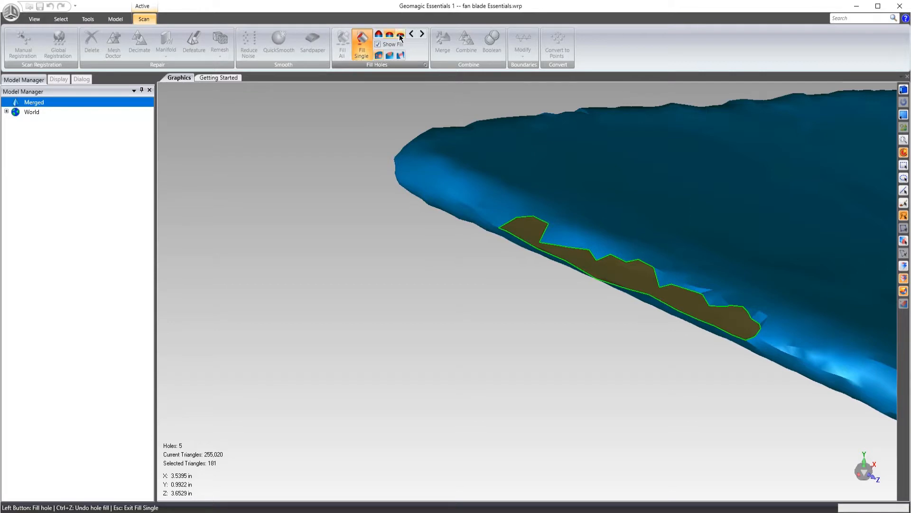
left_click(528, 218)
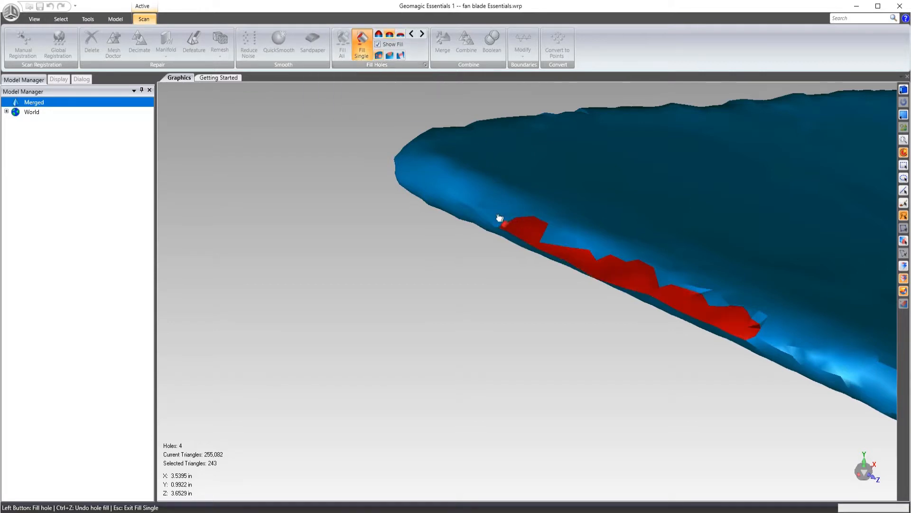
Step: Fill the remaining hole on the third blade's edge
scroll(499, 218, "down", 10)
middle_click_drag(675, 418, 664, 352)
scroll(636, 322, "up", 7)
scroll(560, 249, "down", 8)
middle_click_drag(560, 248, 657, 236)
scroll(650, 275, "up", 10)
left_click(650, 274)
Step: Examine the hub's rim and interior wall for the remaining open boundaries
middle_click_drag(574, 232, 572, 243)
scroll(539, 264, "down", 5)
middle_click_drag(441, 366, 460, 112)
scroll(461, 216, "up", 5)
middle_click_drag(466, 228, 470, 117)
scroll(470, 117, "down", 5)
middle_click_drag(463, 152, 478, 236)
scroll(488, 198, "up", 5)
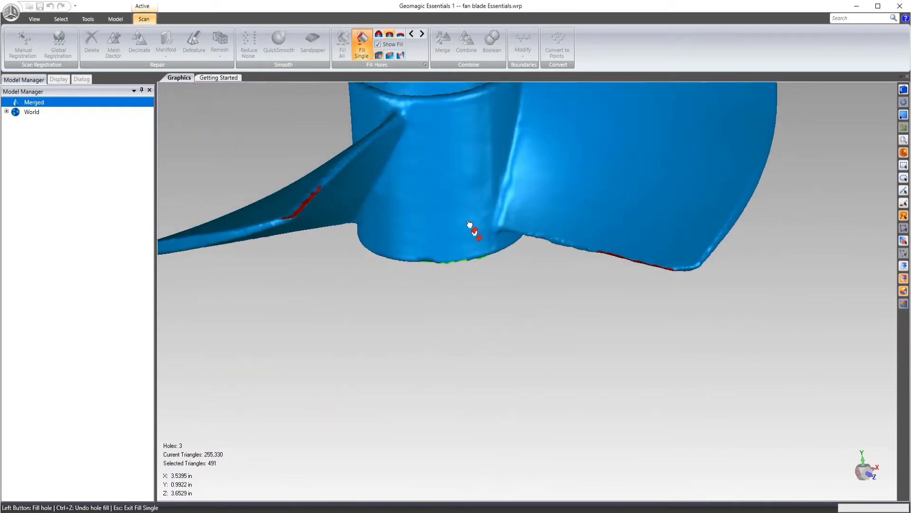
scroll(451, 159, "up", 5)
scroll(478, 179, "down", 8)
scroll(455, 131, "up", 4)
middle_click_drag(454, 131, 533, 291)
scroll(533, 291, "up", 5)
middle_click_drag(502, 362, 415, 307)
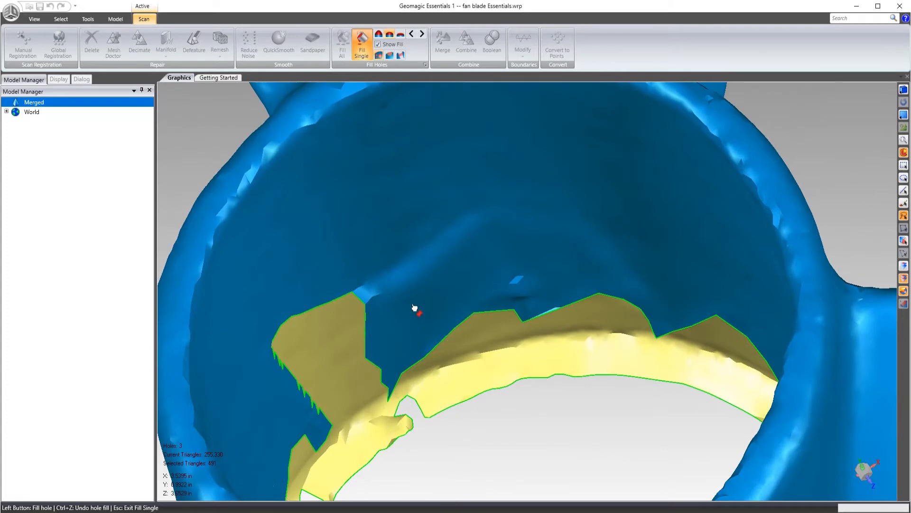
middle_click_drag(496, 324, 368, 368)
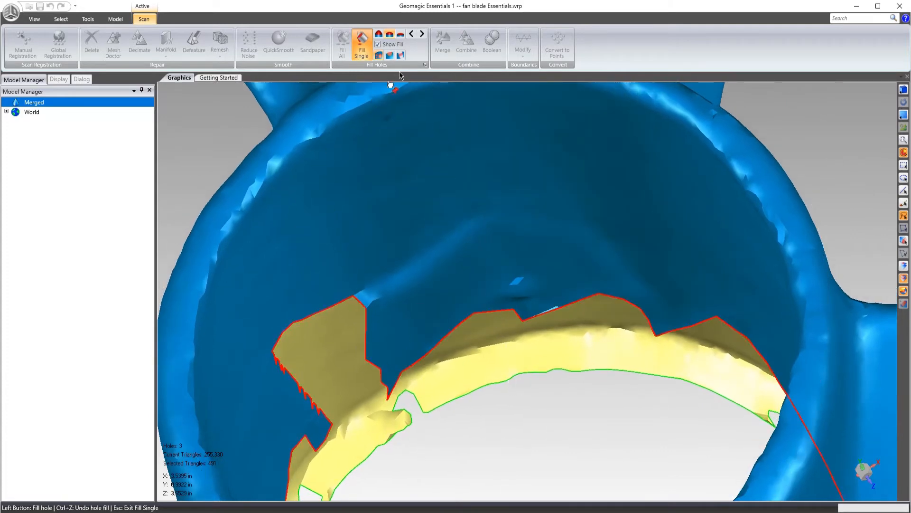
Step: Switch hole filling to Partial with Tangent fill and patch the deep notch in the hub's inner wall
left_click(392, 53)
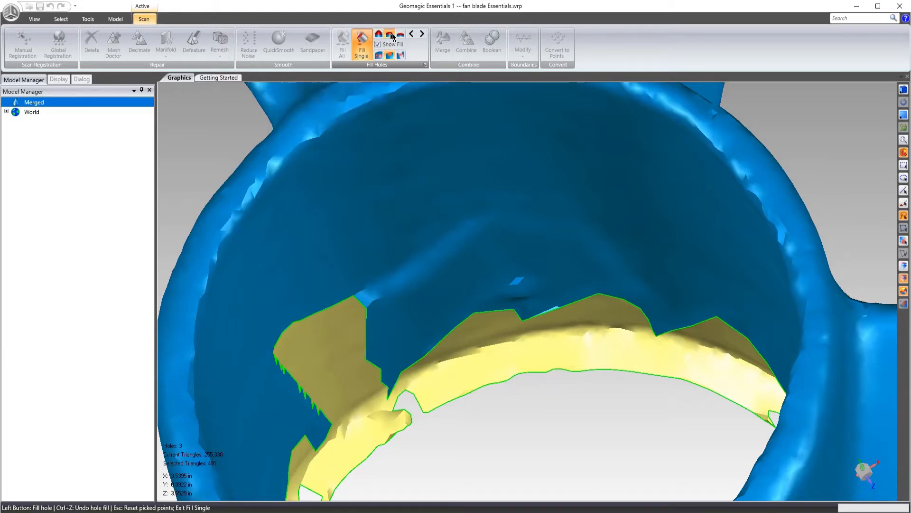
left_click(390, 35)
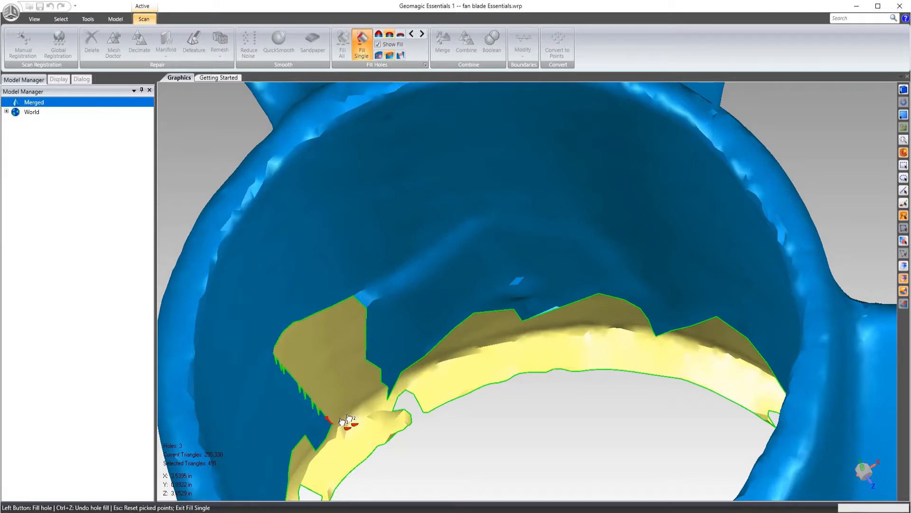
left_click(367, 355)
Step: Partially fill the next peaked notch along the hub's inner wall between its two low points
scroll(369, 342, "down", 3)
middle_click_drag(386, 350, 630, 437)
scroll(498, 338, "up", 2)
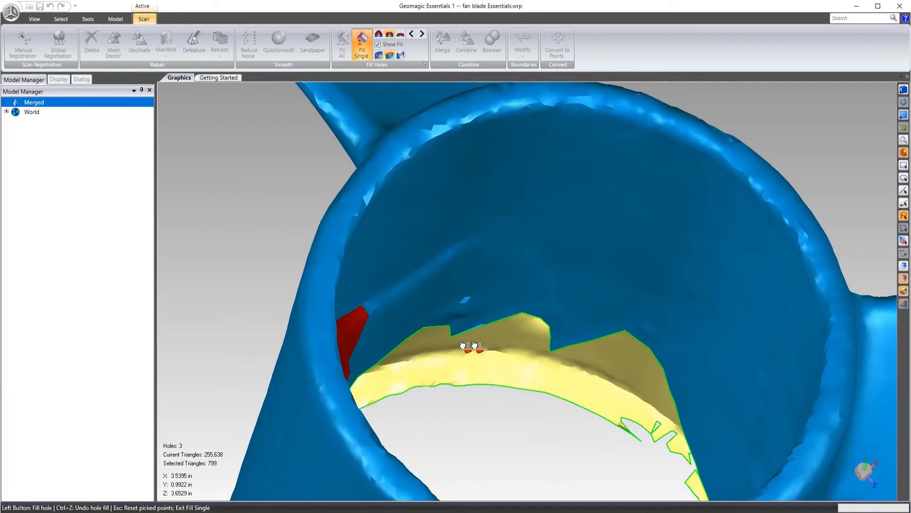
left_click(452, 336)
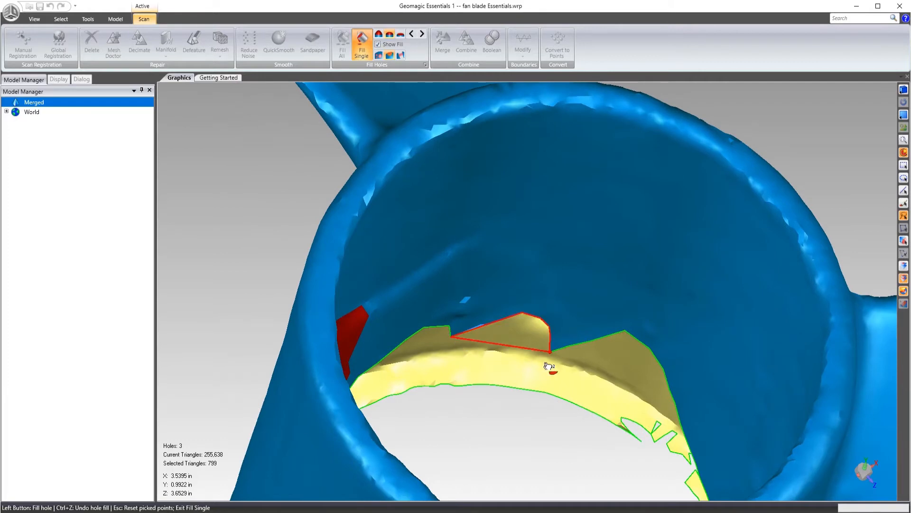
left_click(528, 327)
Step: Partially fill the two adjacent gaps in the hub's jagged lower rim
middle_click_drag(546, 327, 631, 370)
scroll(629, 409, "down", 3)
middle_click_drag(622, 421, 663, 87)
scroll(620, 234, "down", 1)
scroll(654, 320, "down", 3)
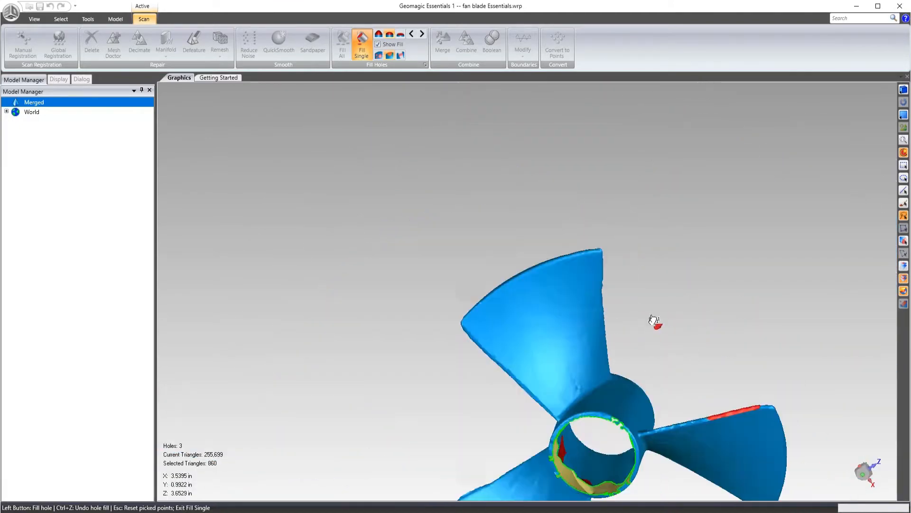
scroll(654, 320, "up", 10)
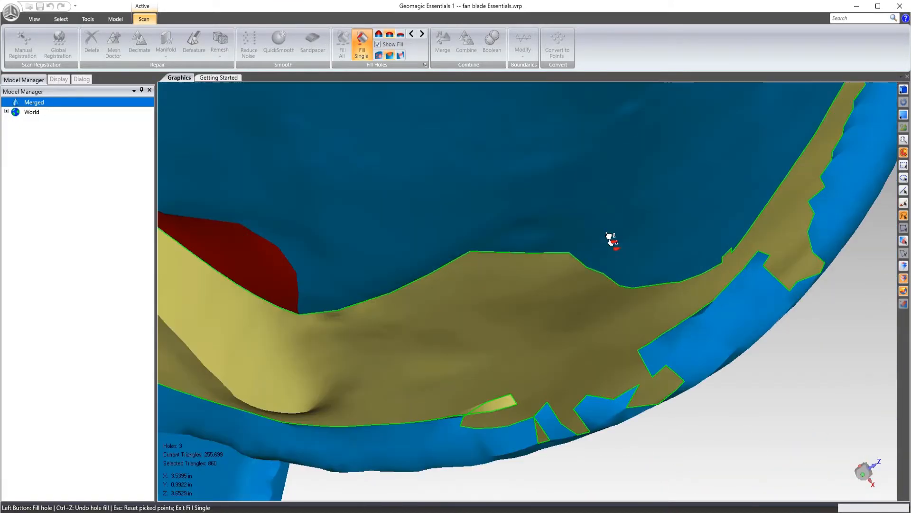
scroll(582, 259, "down", 6)
scroll(592, 114, "up", 10)
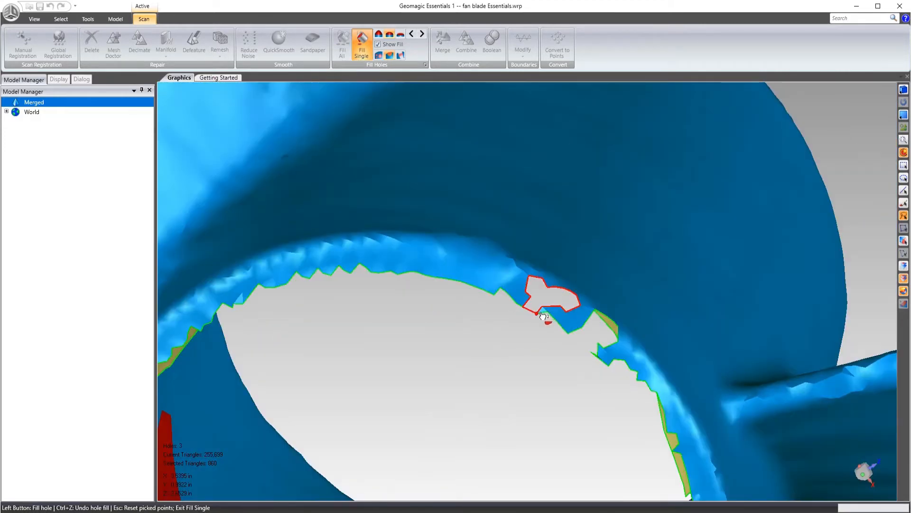
left_click(549, 297)
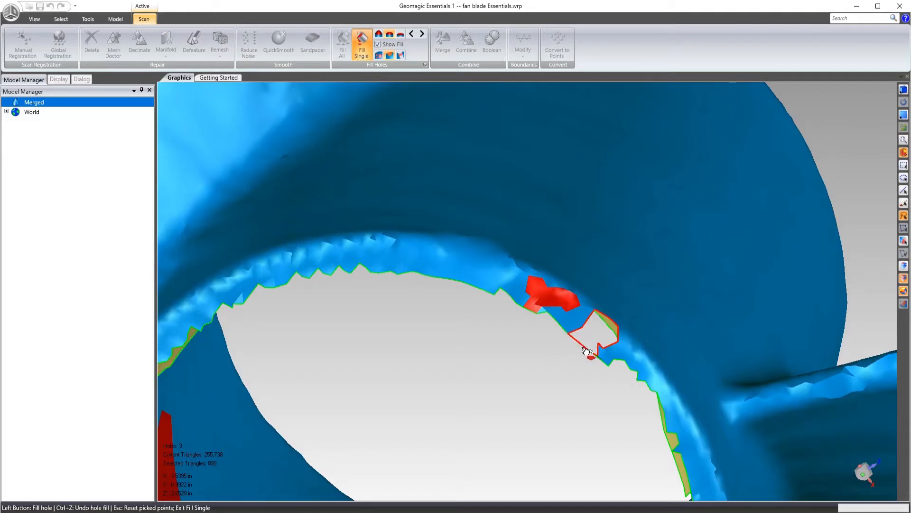
left_click(602, 337)
Step: Partially fill the next small notches in the hub's jagged lower rim and end single-hole filling
scroll(602, 334, "down", 5)
middle_click_drag(601, 334, 572, 213)
scroll(513, 475, "up", 10)
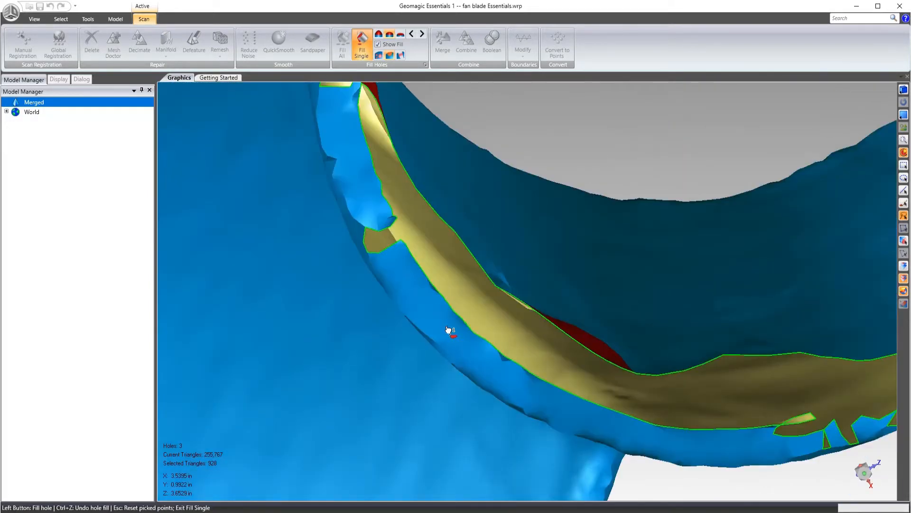
left_click(393, 244)
scroll(494, 249, "down", 10)
middle_click_drag(570, 247, 509, 201)
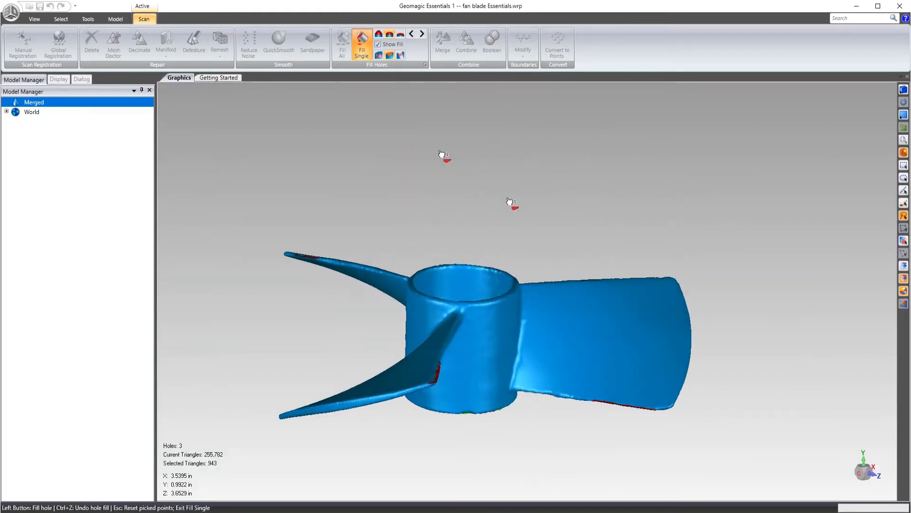
left_click(361, 43)
Step: Repair the highly creased edges and spikes left in the filled fan mesh with Mesh Doctor
middle_click_drag(498, 232, 413, 240)
scroll(422, 215, "down", 2)
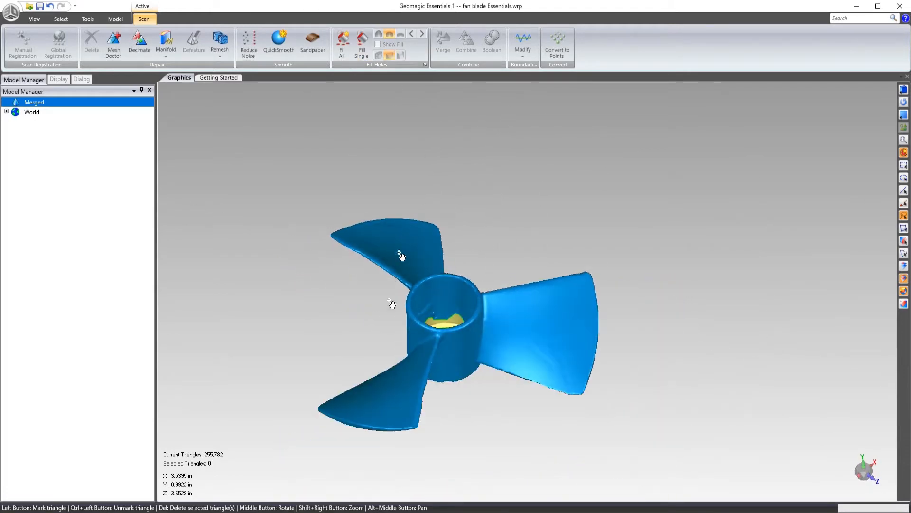
scroll(330, 285, "up", 2)
left_click(113, 45)
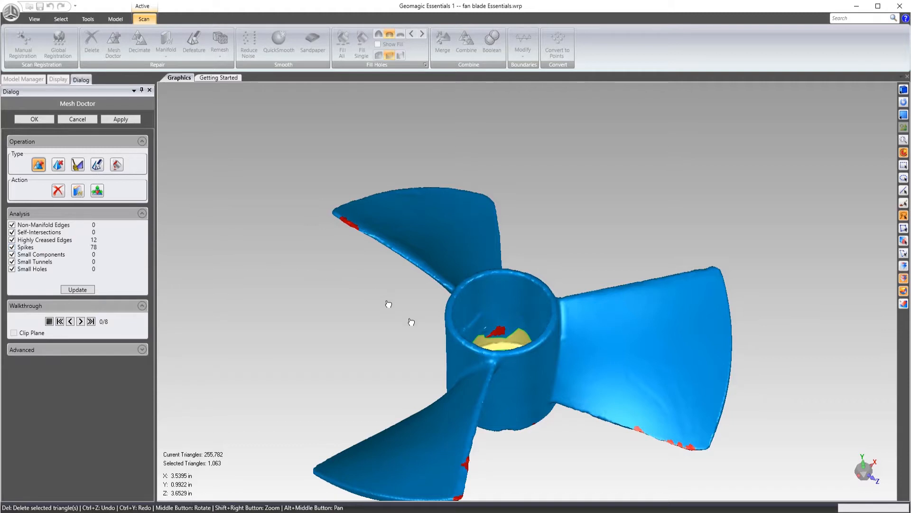
left_click(121, 120)
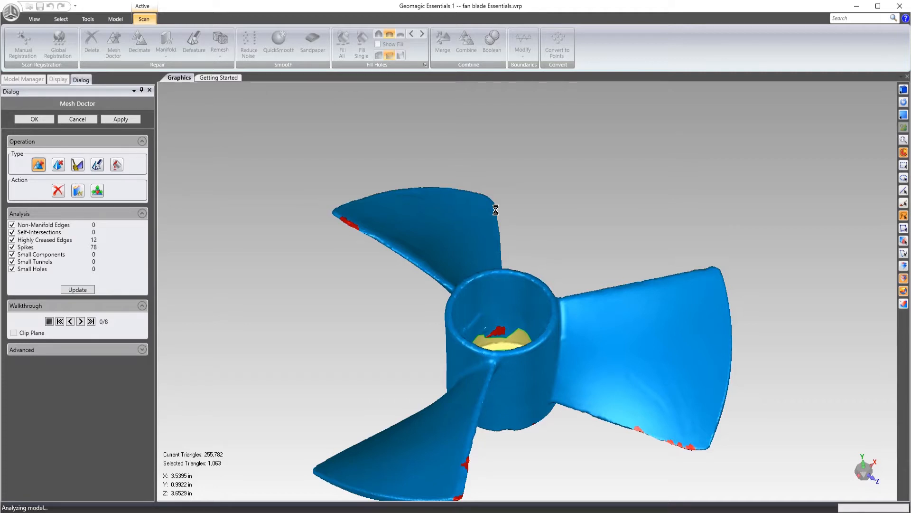
left_click(35, 119)
Step: Examine the repaired fan from several sides, including straight along the Y axis, to judge its orientation
middle_click_drag(438, 176, 518, 273)
middle_click_drag(540, 233, 547, 353)
scroll(492, 258, "up", 5)
middle_click_drag(465, 326, 447, 214)
scroll(475, 242, "down", 4)
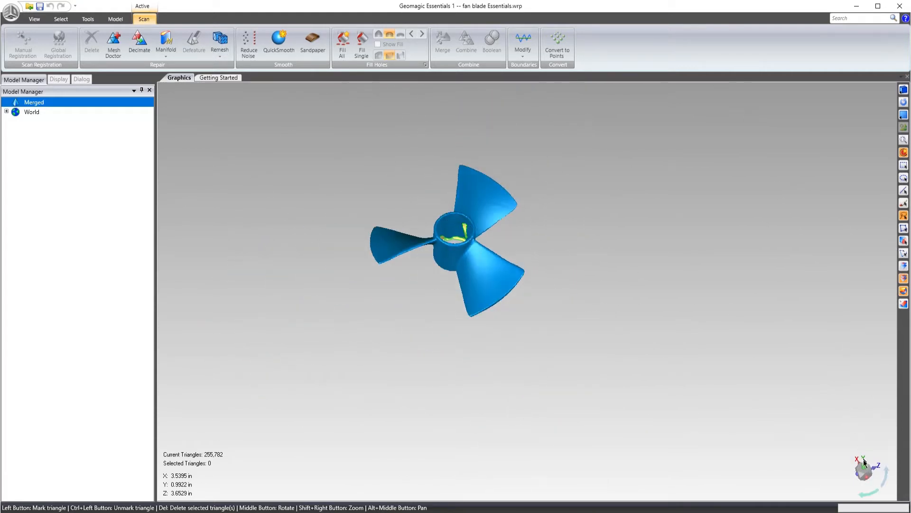
left_click(866, 474)
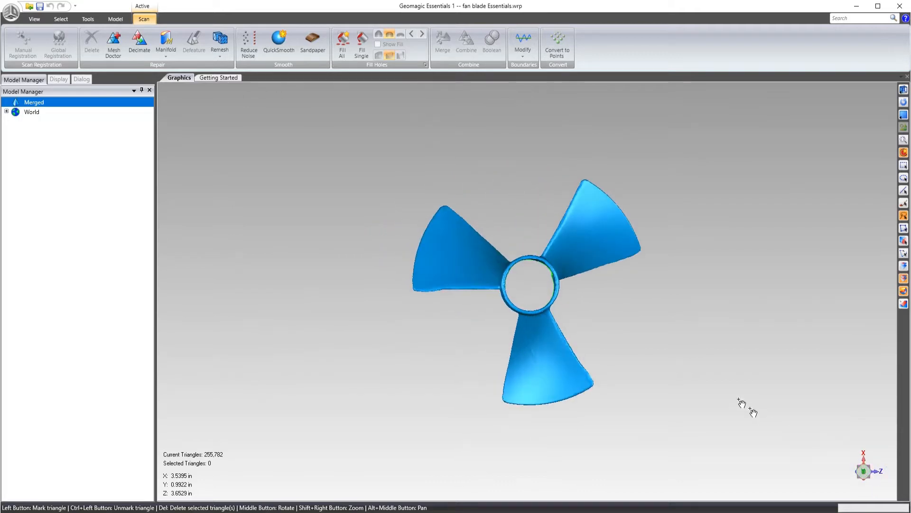
scroll(720, 373, "up", 5)
scroll(721, 374, "down", 6)
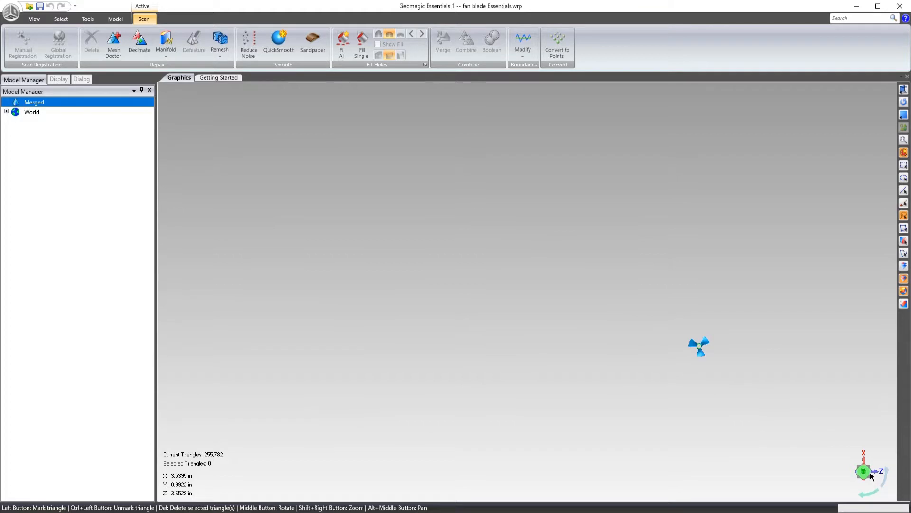
scroll(695, 349, "up", 5)
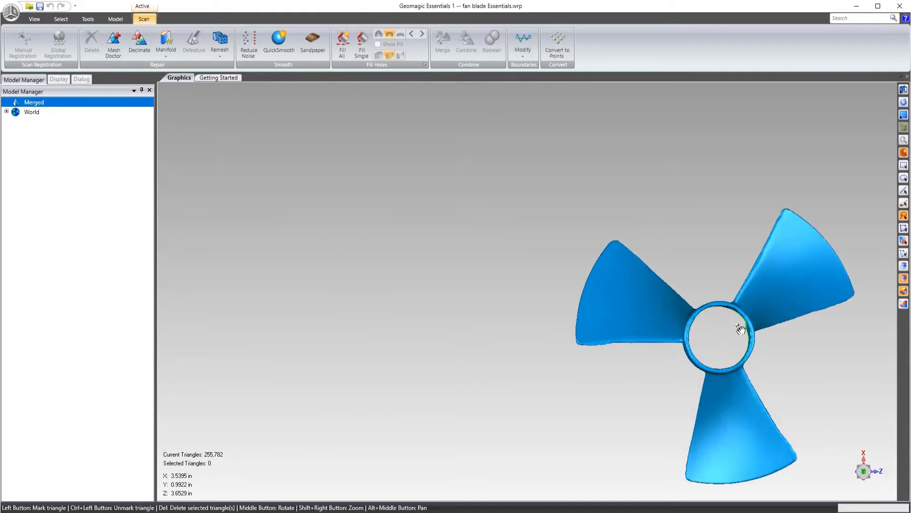
scroll(740, 329, "up", 2)
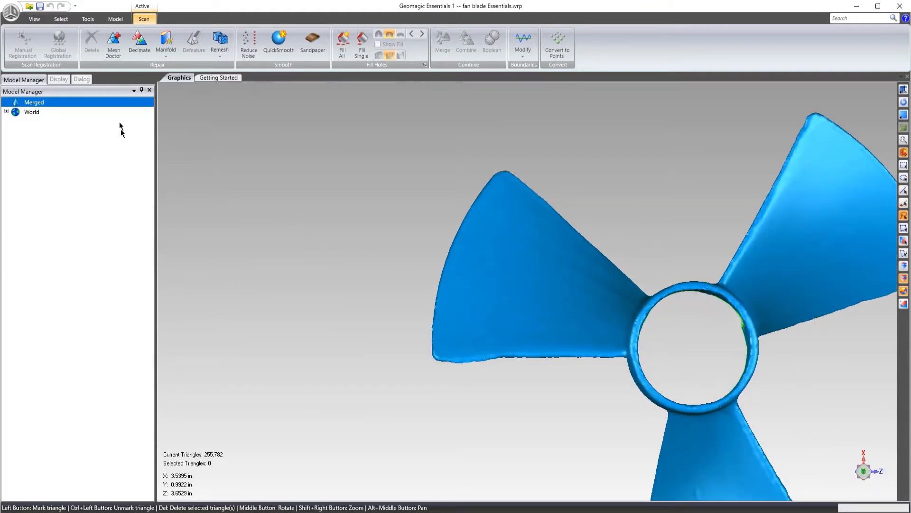
Step: Check the World CSYS display setting, compare the fan's location with the world origin, and inspect the hub up close
left_click(58, 80)
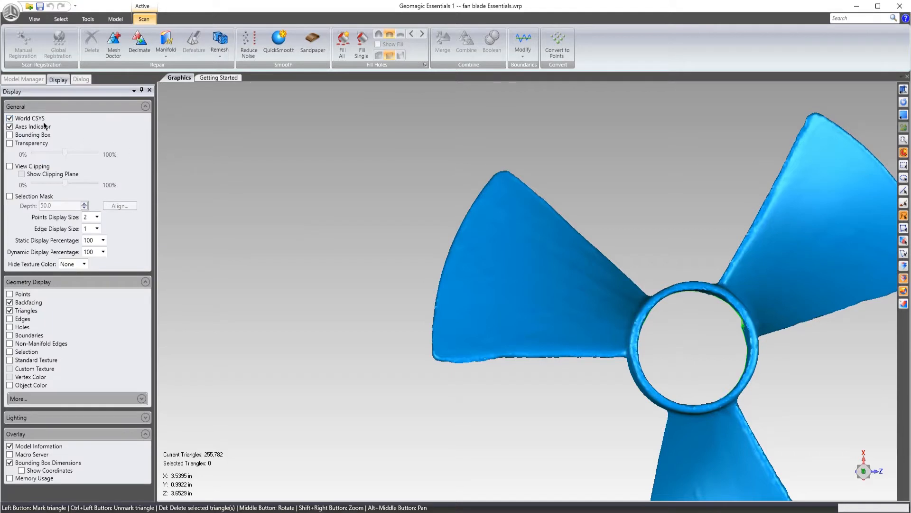
scroll(311, 253, "down", 10)
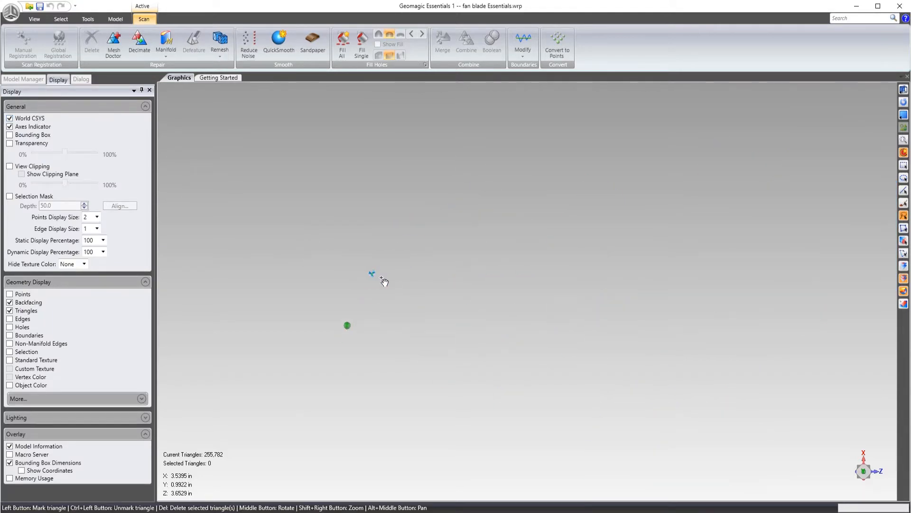
middle_click_drag(409, 247, 505, 118)
scroll(425, 252, "down", 3)
middle_click_drag(426, 246, 383, 145)
scroll(444, 160, "up", 3)
middle_click_drag(445, 163, 472, 202)
left_click(37, 80)
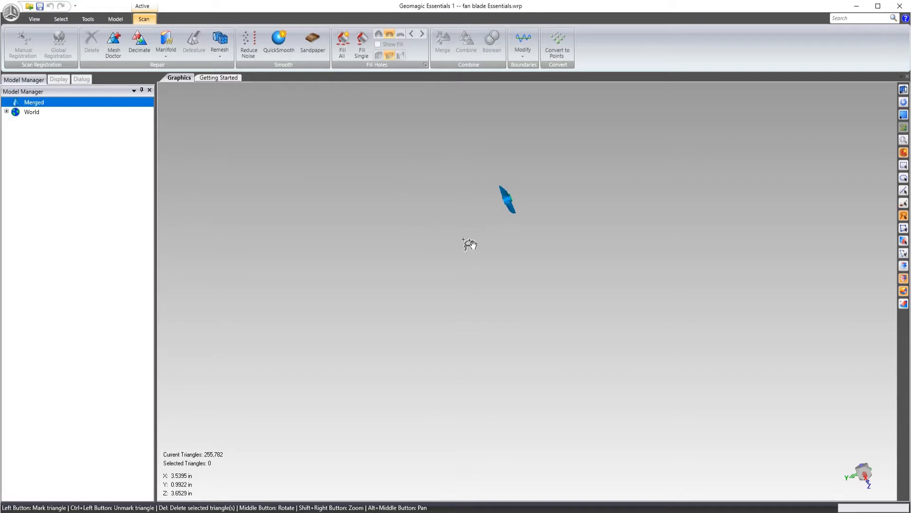
scroll(466, 244, "up", 6)
middle_click_drag(537, 242, 472, 189)
scroll(543, 257, "up", 2)
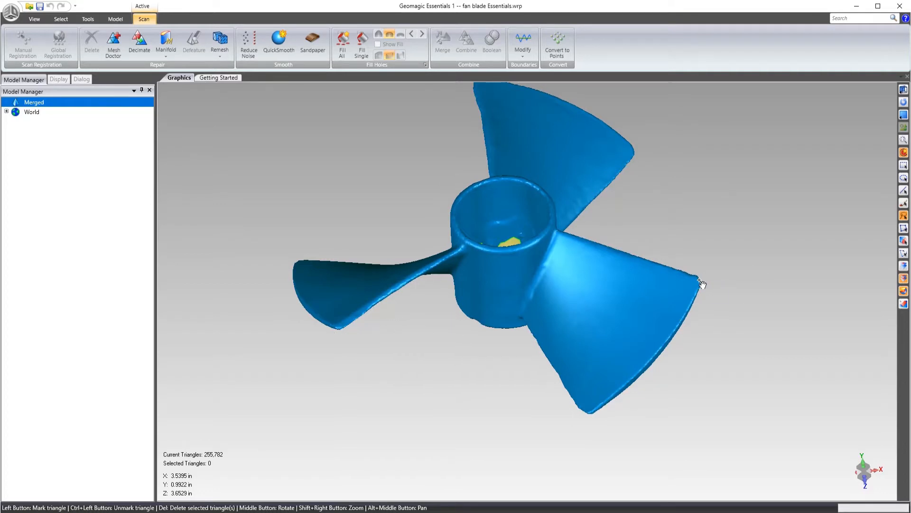
middle_click_drag(701, 283, 625, 389)
middle_click_drag(512, 286, 470, 190)
scroll(536, 192, "up", 6)
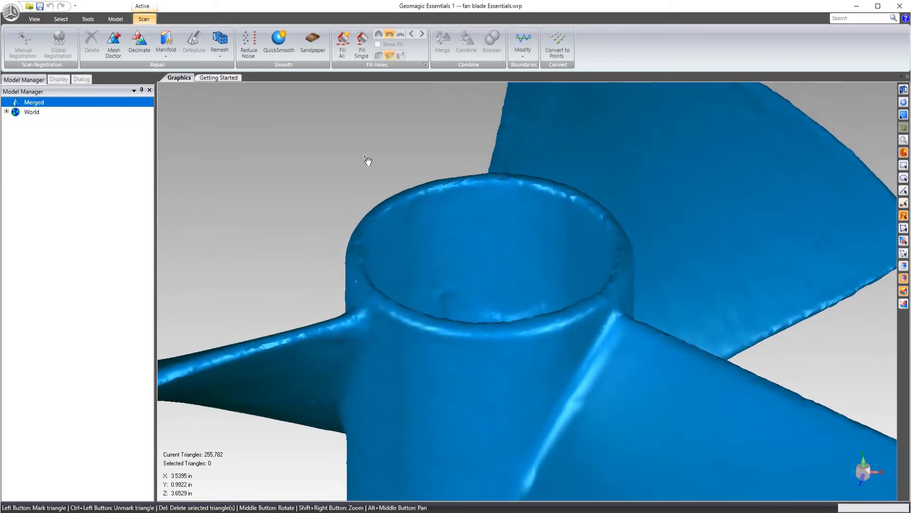
Step: Begin a line feature from a cylinder axis and lasso a patch of the hub's outer wall, selecting visible triangles only
left_click(116, 19)
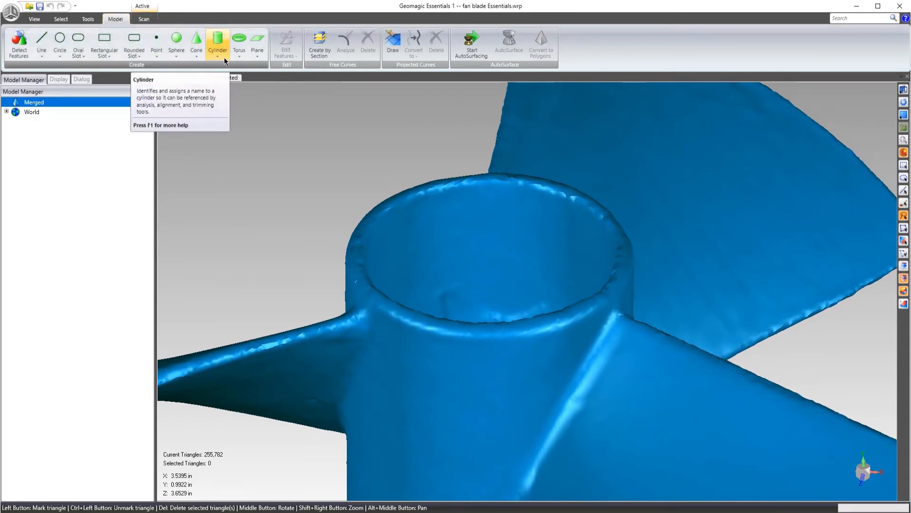
left_click(43, 57)
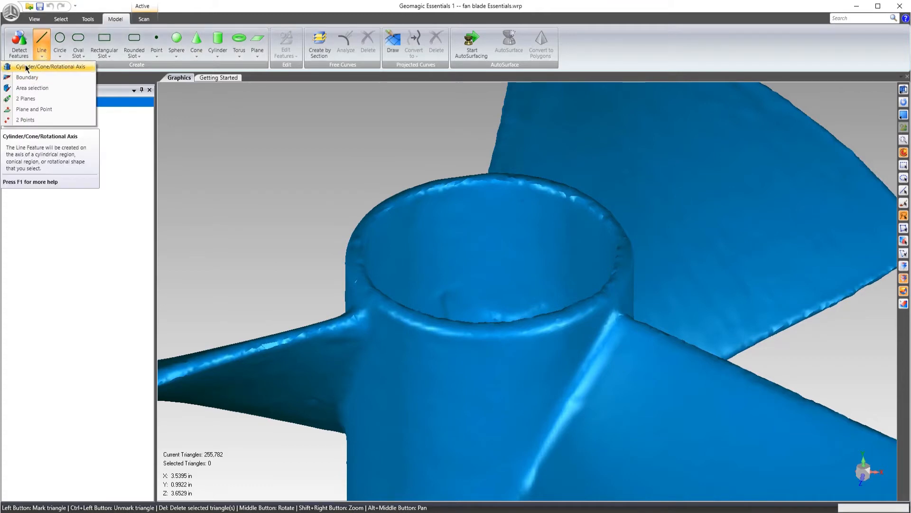
left_click(27, 67)
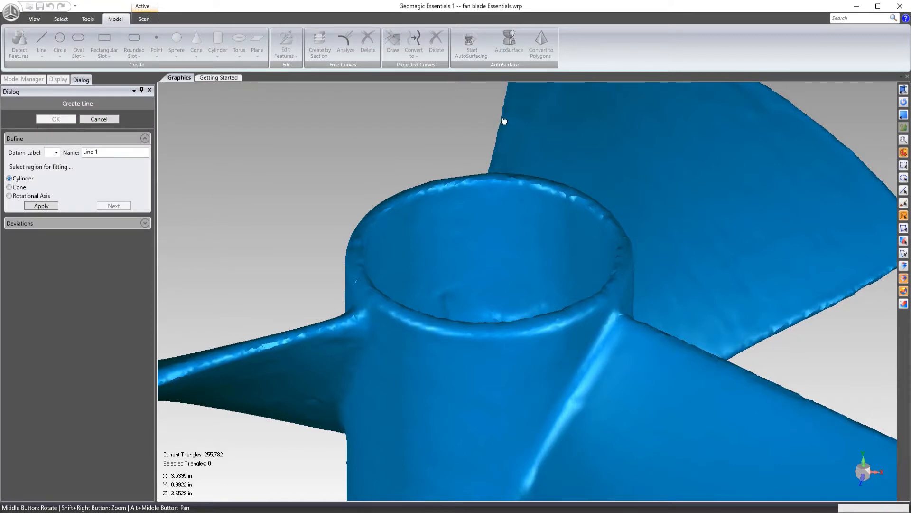
scroll(504, 124, "down", 5)
scroll(473, 271, "up", 5)
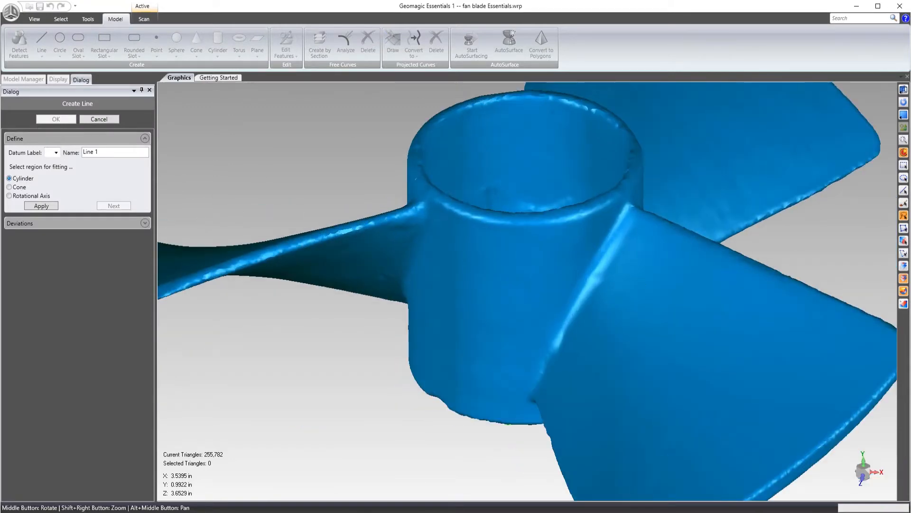
left_click(904, 216)
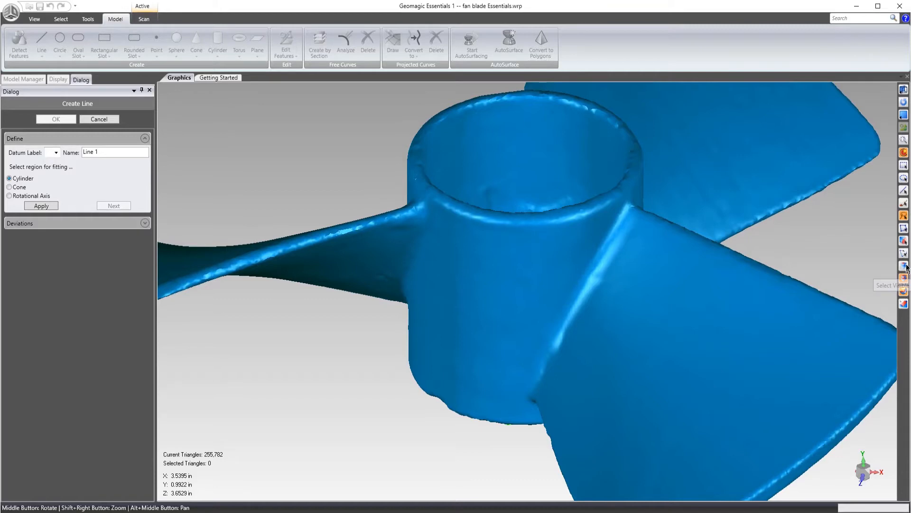
left_click(905, 266)
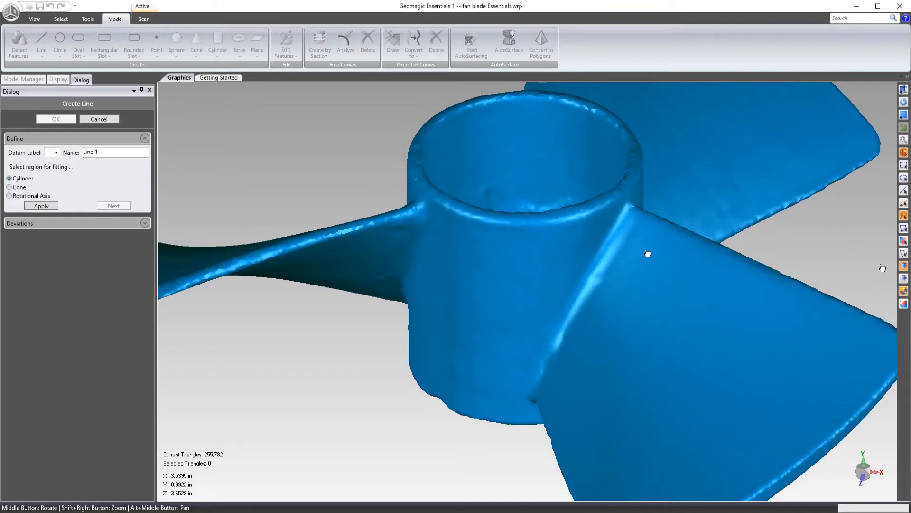
mouse_move(512, 256)
left_mouse_down()
mouse_move(484, 306)
mouse_move(451, 304)
mouse_move(496, 354)
left_mouse_up()
mouse_move(531, 307)
left_mouse_down()
mouse_move(468, 349)
mouse_move(479, 354)
left_mouse_up()
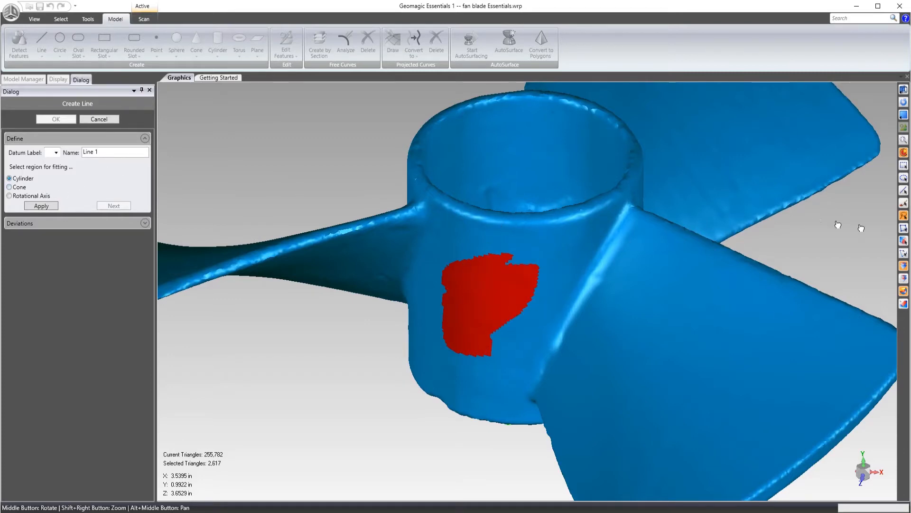
Step: Extend the selection to the hub's entire outer cylindrical surface between the blades as the fitting region
left_click(904, 241)
left_click_drag(514, 324, 518, 289)
middle_click_drag(650, 270, 299, 295)
scroll(300, 295, "down", 5)
middle_click_drag(496, 243, 690, 364)
scroll(476, 292, "up", 5)
middle_click_drag(477, 291, 667, 234)
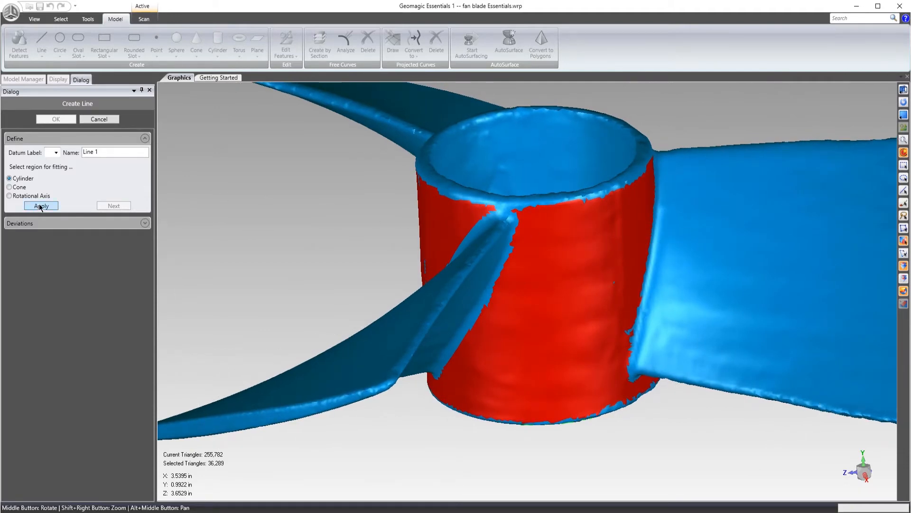
Step: Fit the line to the axis of the selected cylindrical region and accept the feature
scroll(454, 208, "down", 2)
middle_click_drag(456, 211, 455, 260)
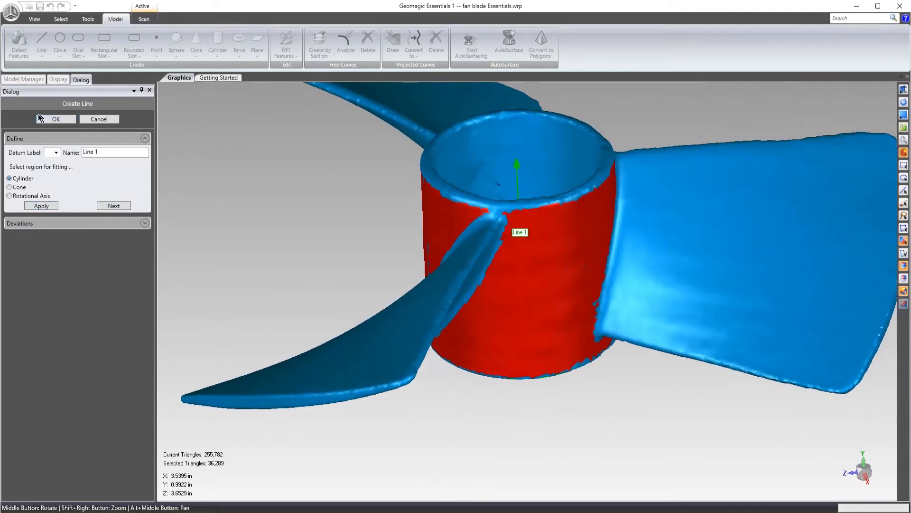
left_click(114, 205)
left_click(56, 119)
middle_click_drag(382, 212, 476, 275)
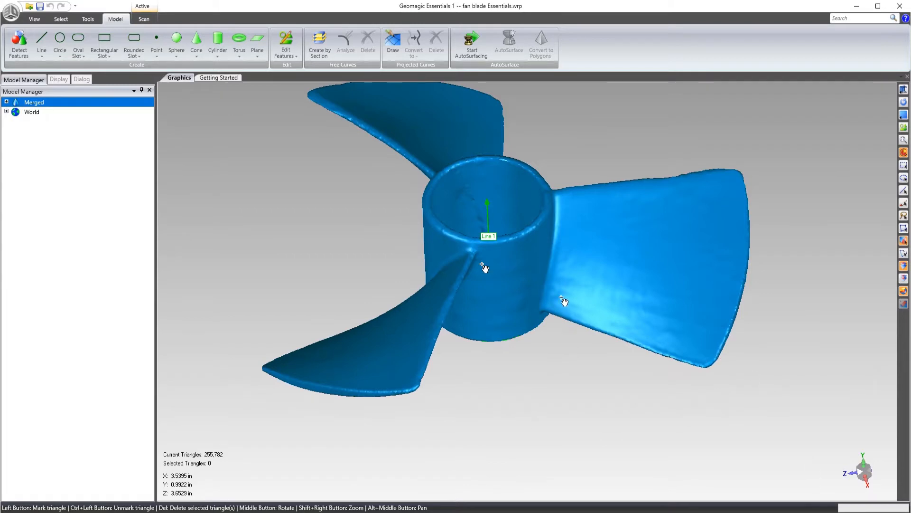
Step: Examine the hub's open boundaries and upper rim around the axis line
scroll(460, 199, "down", 4)
scroll(458, 198, "up", 9)
middle_click_drag(456, 198, 399, 383)
scroll(380, 370, "down", 2)
scroll(439, 368, "up", 6)
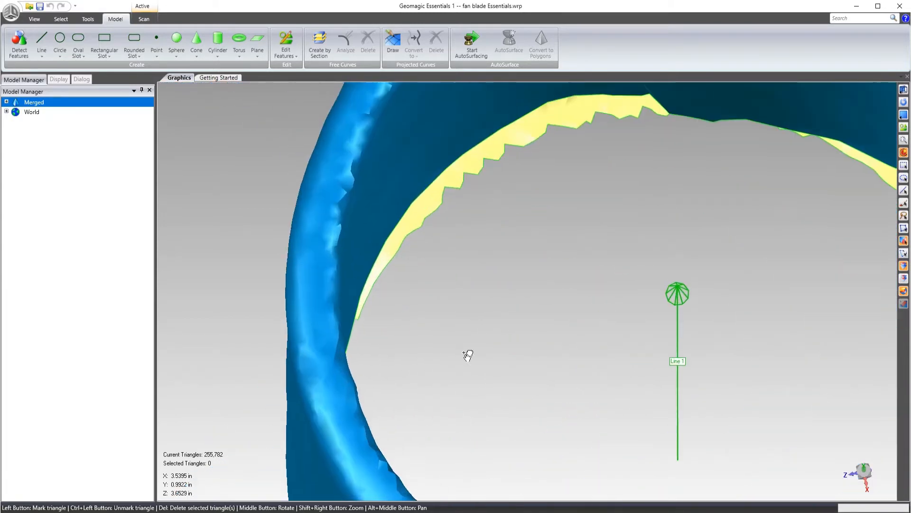
middle_click_drag(468, 354, 451, 229)
middle_click_drag(316, 303, 323, 95)
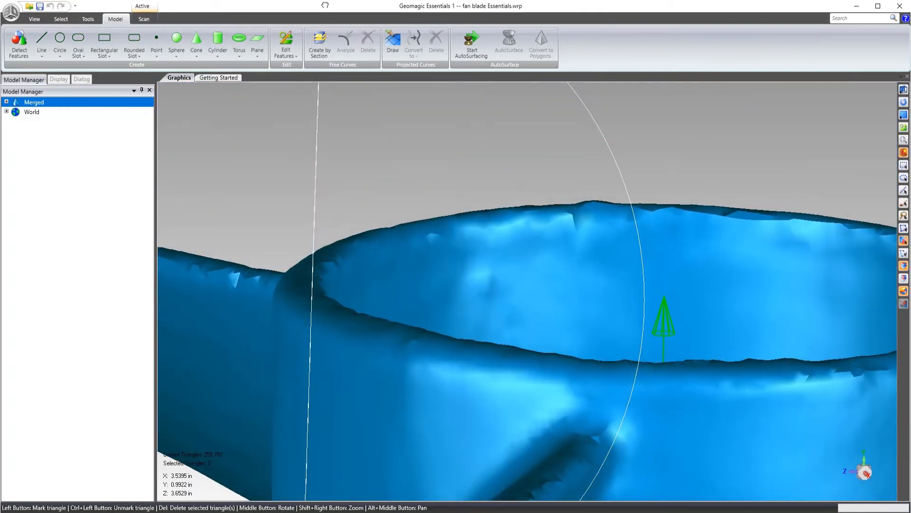
middle_click_drag(308, 300, 323, 383)
middle_click_drag(342, 354, 310, 319)
Step: Lasso small triangle patches spaced all the way around the flat top of the hub's upper rim
left_click(904, 216)
left_click(313, 283)
left_click(304, 243)
left_click(311, 202)
left_click(327, 164)
left_click(337, 143)
left_click(392, 406)
left_click(445, 426)
left_click(505, 461)
left_click(537, 470)
left_click(551, 474)
middle_click_drag(727, 472, 879, 364)
left_click(853, 391)
left_click(856, 355)
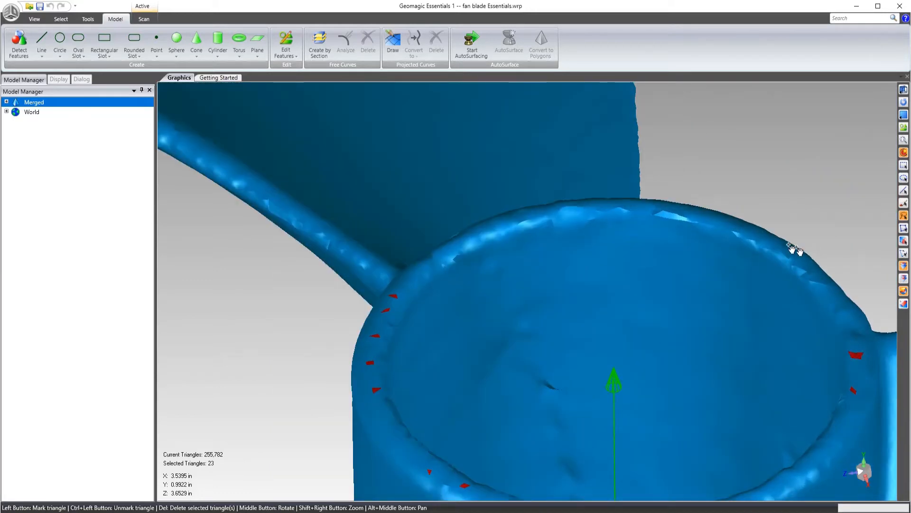
left_click(734, 225)
left_click(684, 212)
left_click(629, 207)
left_click(572, 202)
left_click(538, 217)
left_click(489, 233)
left_click(444, 257)
middle_click_drag(424, 281, 422, 406)
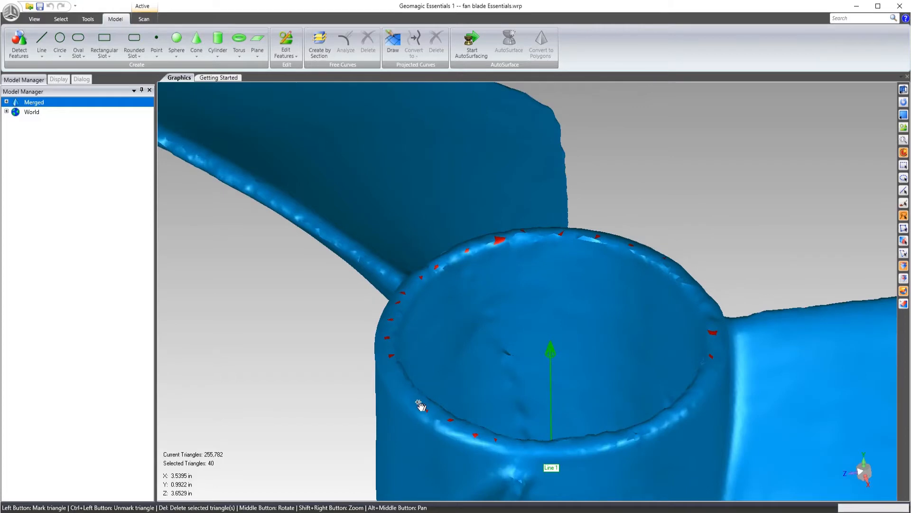
left_click(404, 390)
left_click(599, 444)
left_click(703, 376)
left_click(706, 305)
Step: Create a best-fit plane feature from the selected rim patches with Contact Feature off
right_click(744, 171)
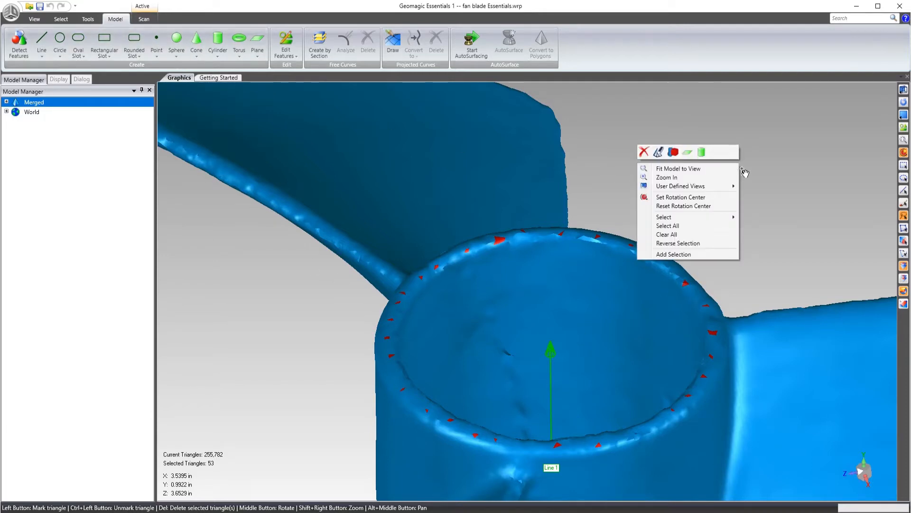
left_click(686, 152)
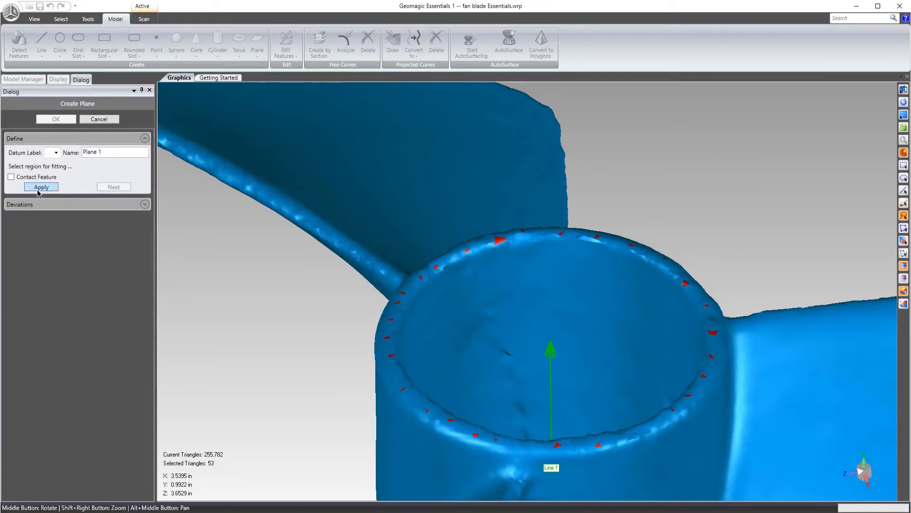
left_click(39, 189)
middle_click_drag(542, 367, 555, 249)
left_click(55, 118)
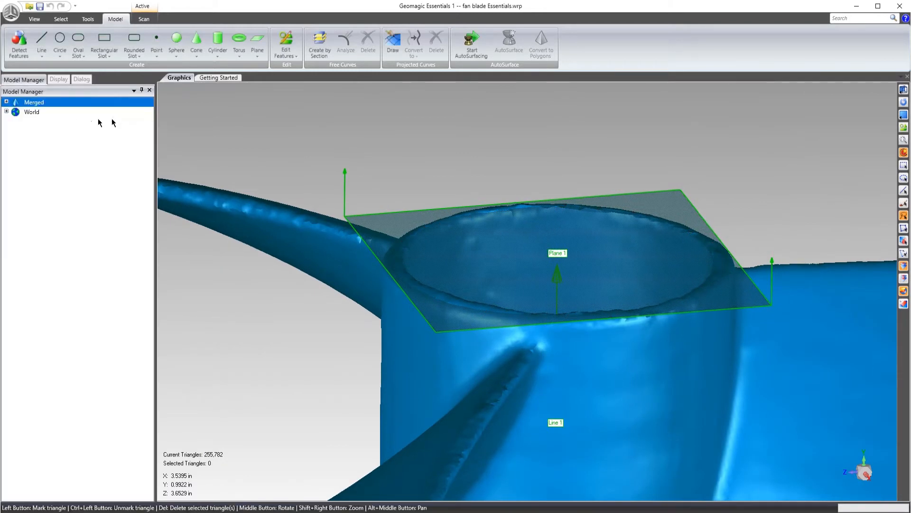
Step: Create a point feature at the intersection of the rim plane (Plane 1) and the hub axis (Line 1)
scroll(492, 123, "down", 3)
middle_click_drag(533, 186, 512, 209)
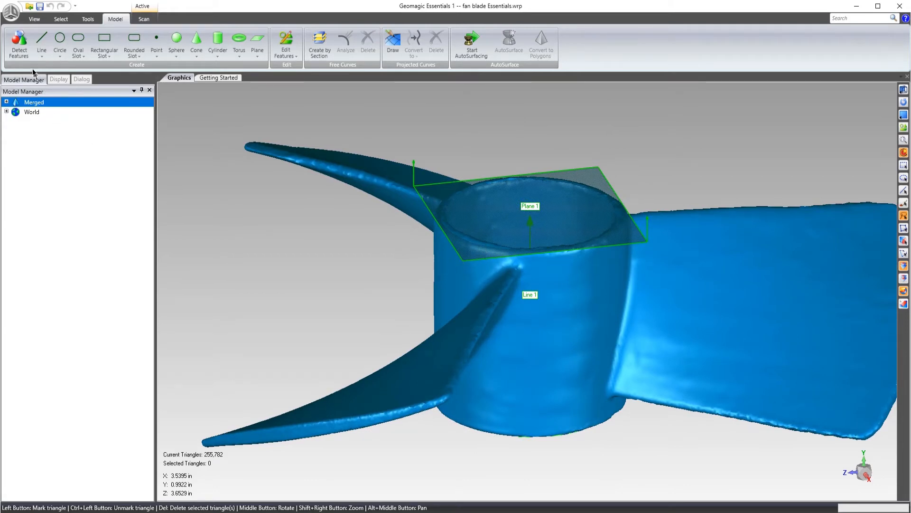
left_click(157, 54)
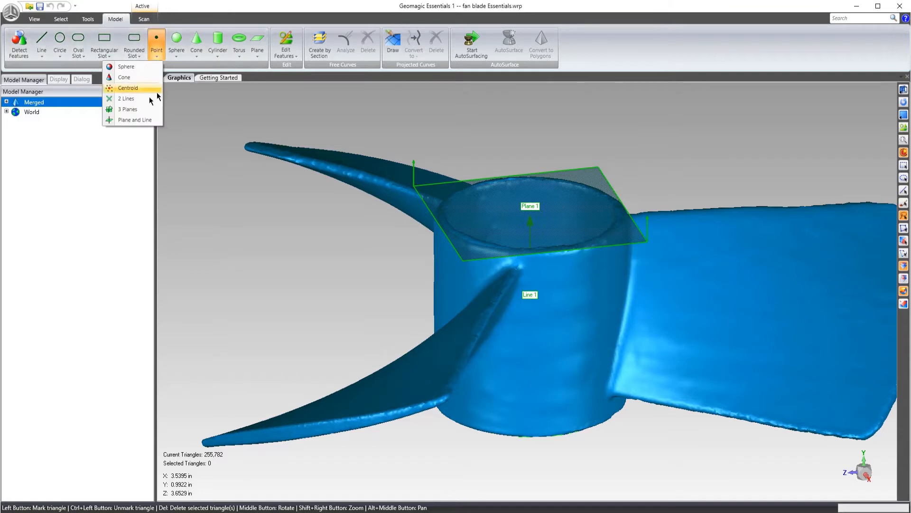
left_click(129, 120)
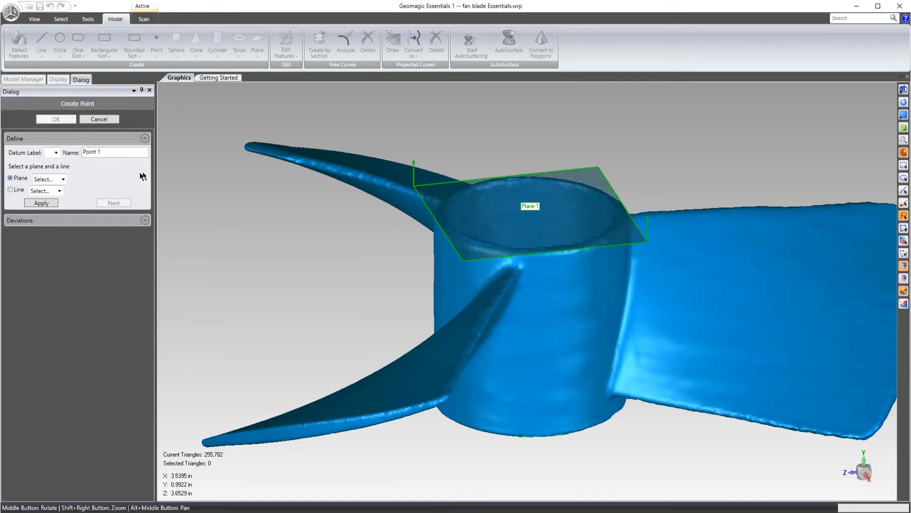
left_click(63, 179)
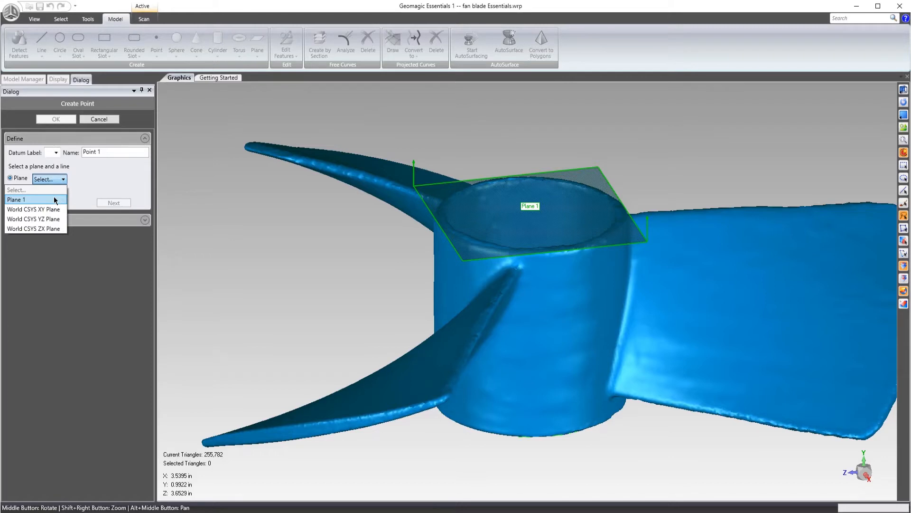
left_click(56, 200)
left_click(54, 191)
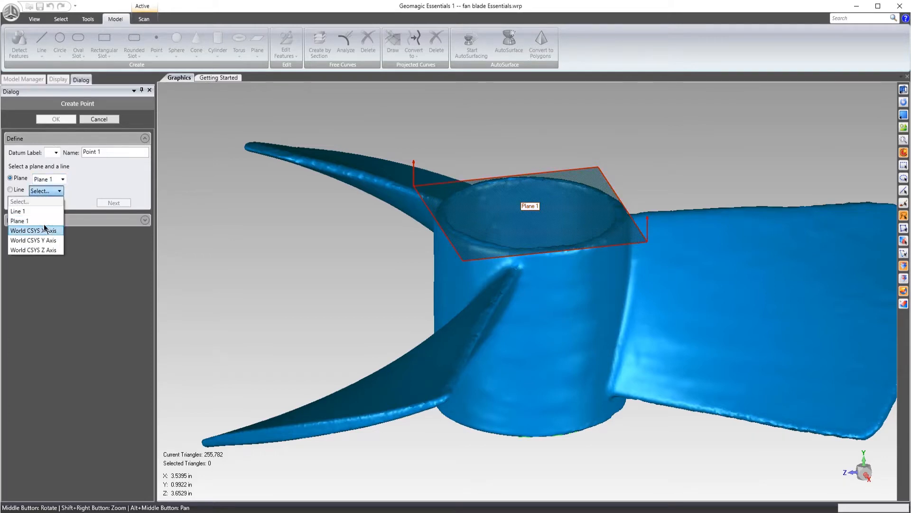
left_click(33, 211)
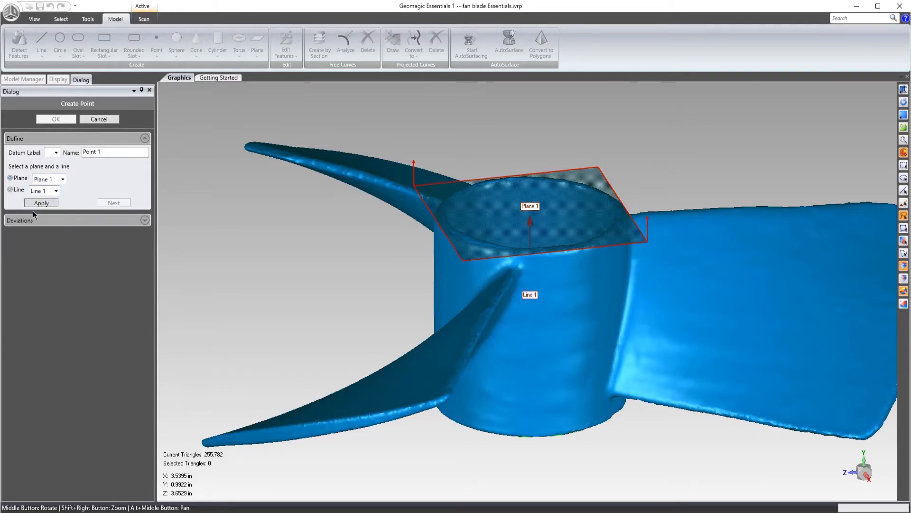
left_click(56, 204)
left_click(109, 203)
left_click(55, 119)
Step: Mark a small triangle patch at the blade edge's corner and create a centroid point from it with Contact Feature off
middle_click_drag(520, 184, 543, 96)
scroll(477, 256, "up", 8)
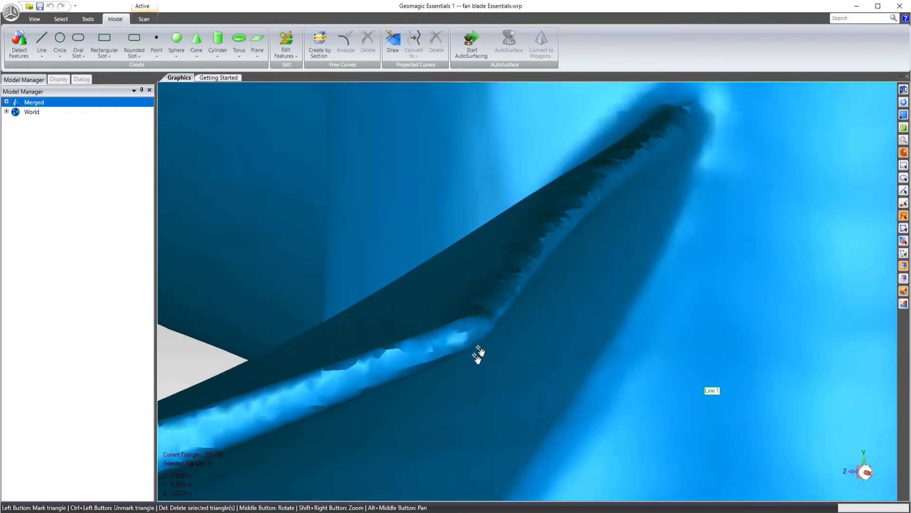
scroll(481, 350, "up", 3)
mouse_move(493, 304)
left_mouse_down()
mouse_move(484, 309)
mouse_move(496, 310)
mouse_move(503, 295)
mouse_move(472, 291)
left_mouse_up()
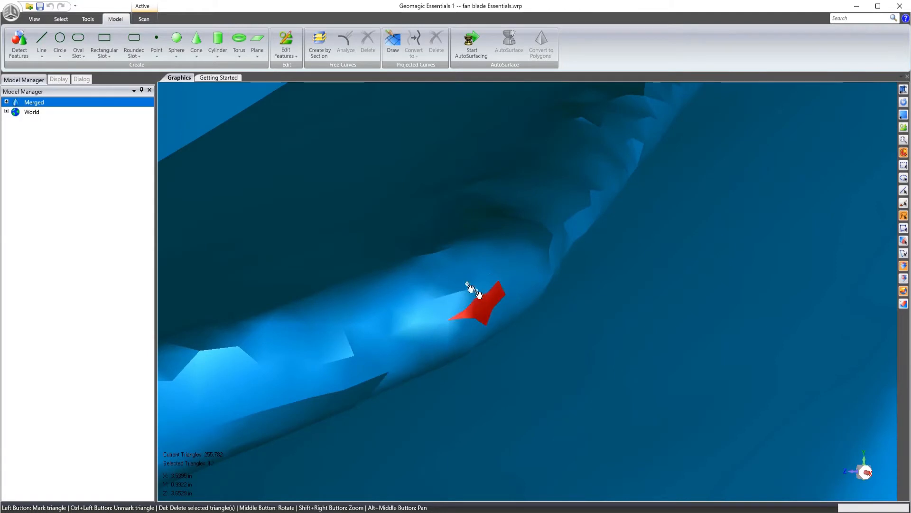
left_click(156, 56)
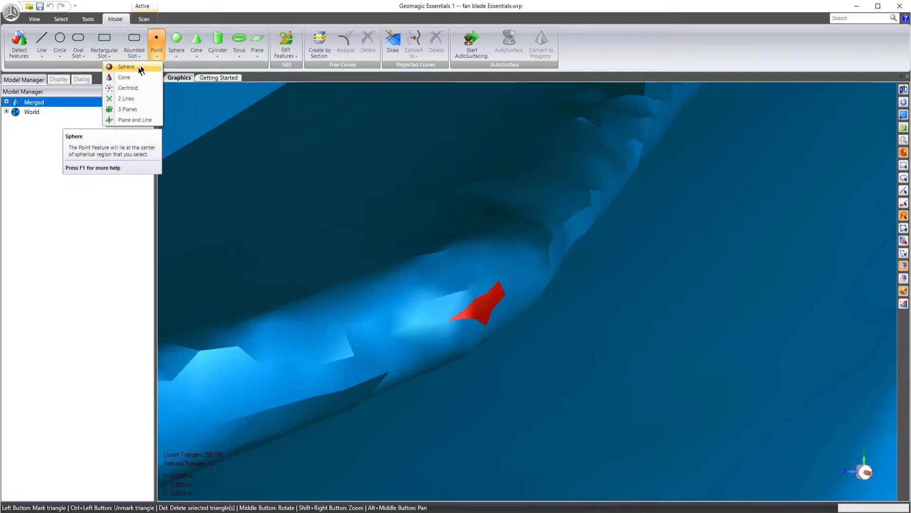
left_click(130, 90)
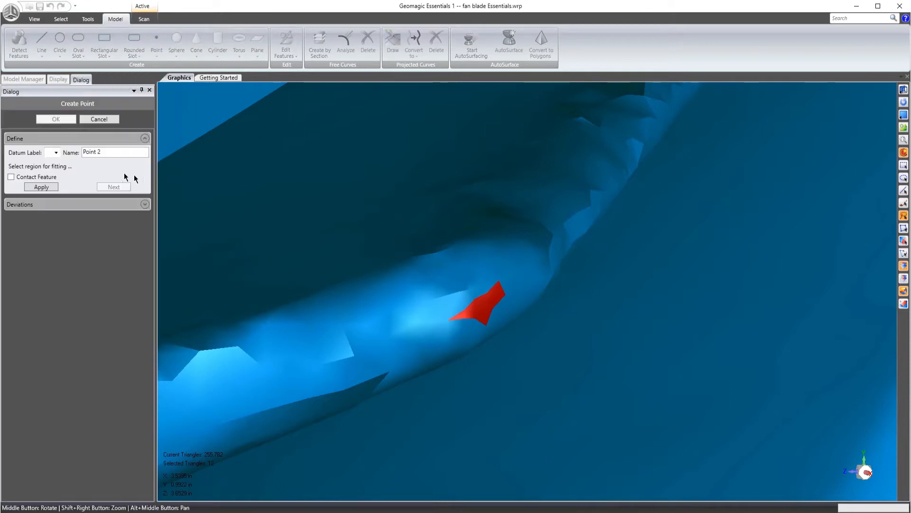
left_click(45, 187)
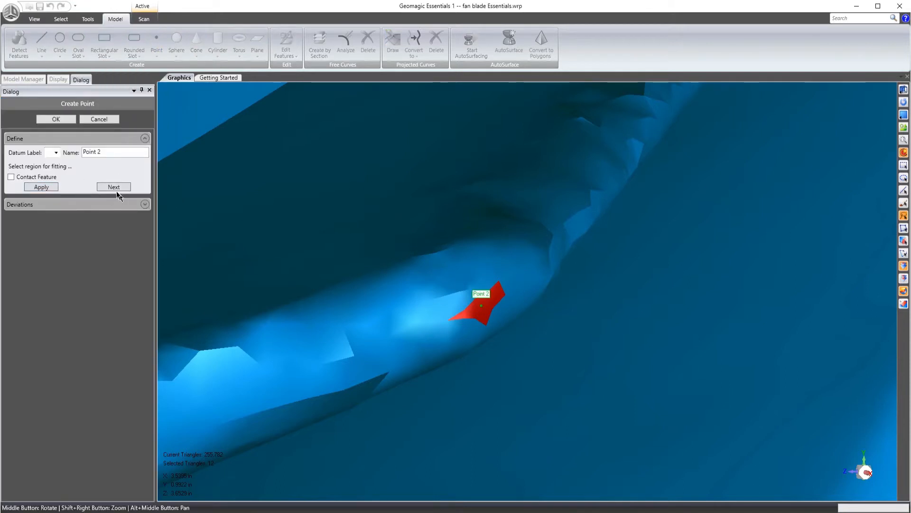
left_click(56, 118)
Step: Create a two-point line feature from the rim-plane intersection point (Point 1) to the blade corner point (Point 2)
middle_click_drag(513, 212, 602, 214)
scroll(558, 209, "down", 3)
scroll(614, 165, "down", 4)
scroll(557, 167, "up", 5)
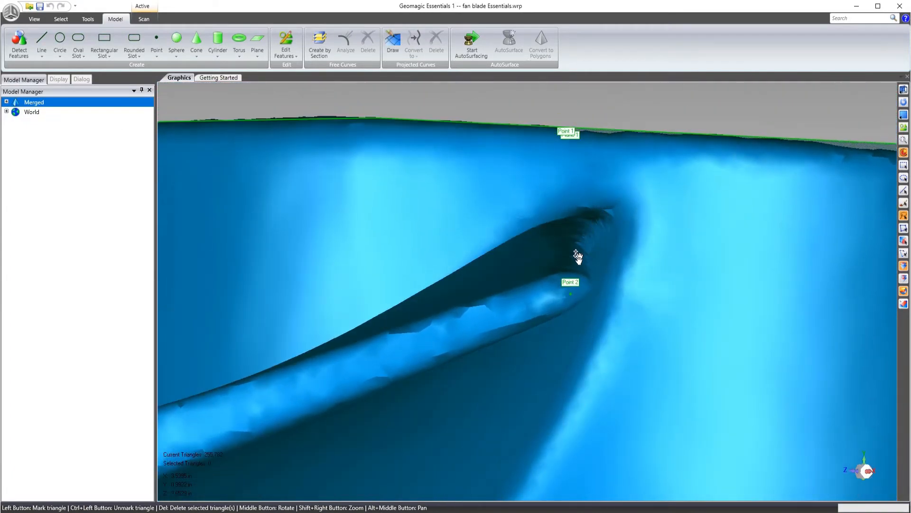
middle_click_drag(583, 277, 592, 356)
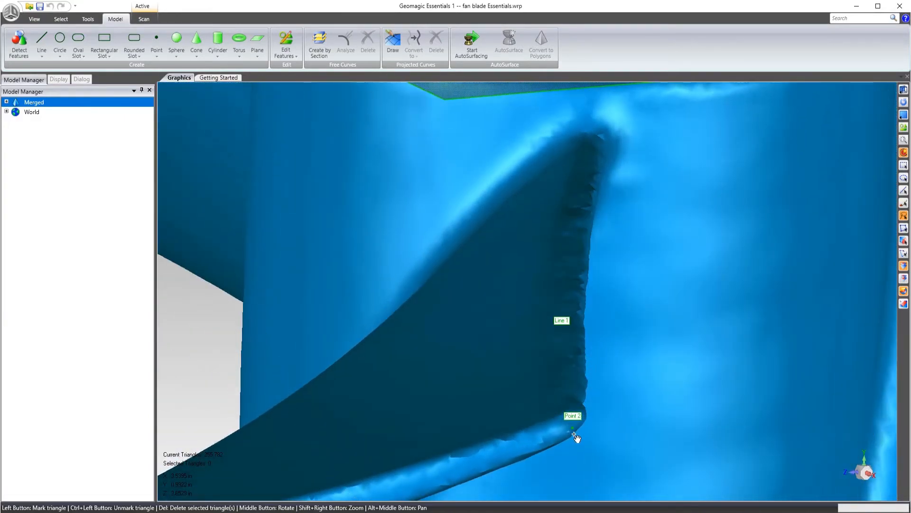
scroll(452, 253, "down", 5)
middle_click_drag(556, 258, 434, 260)
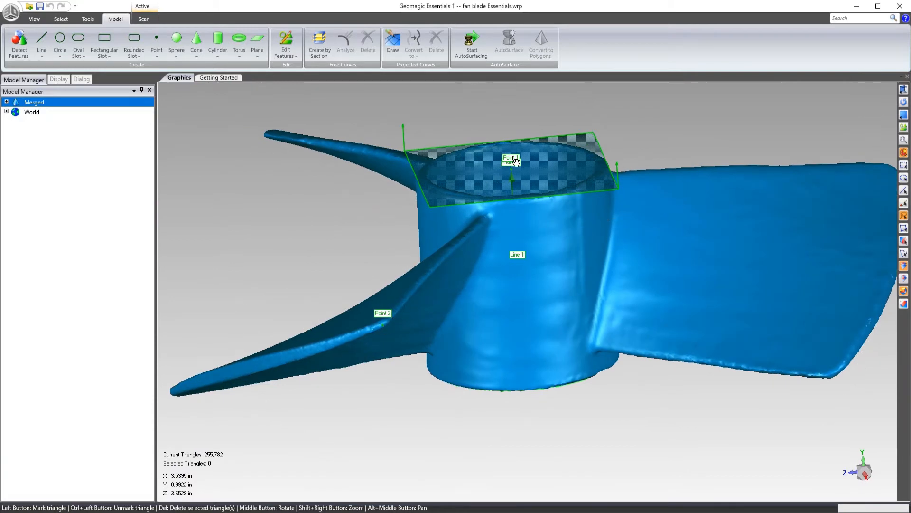
left_click(42, 54)
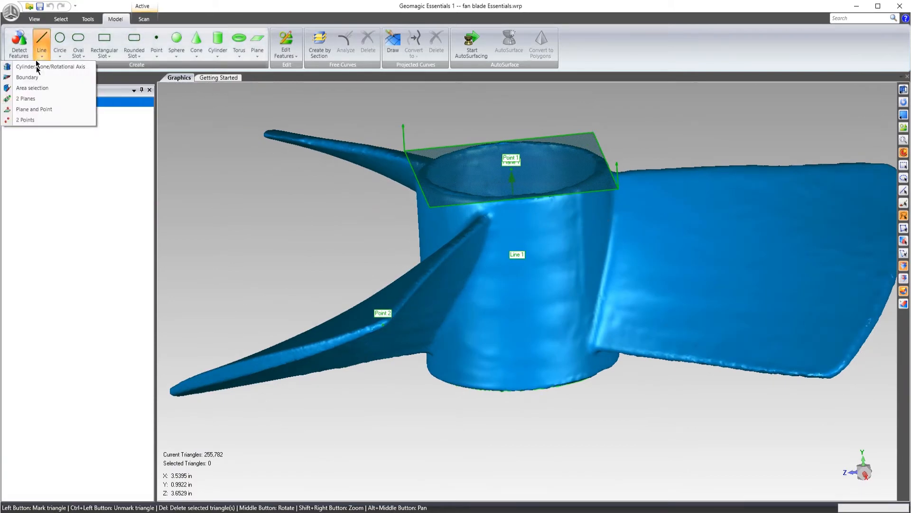
left_click(26, 119)
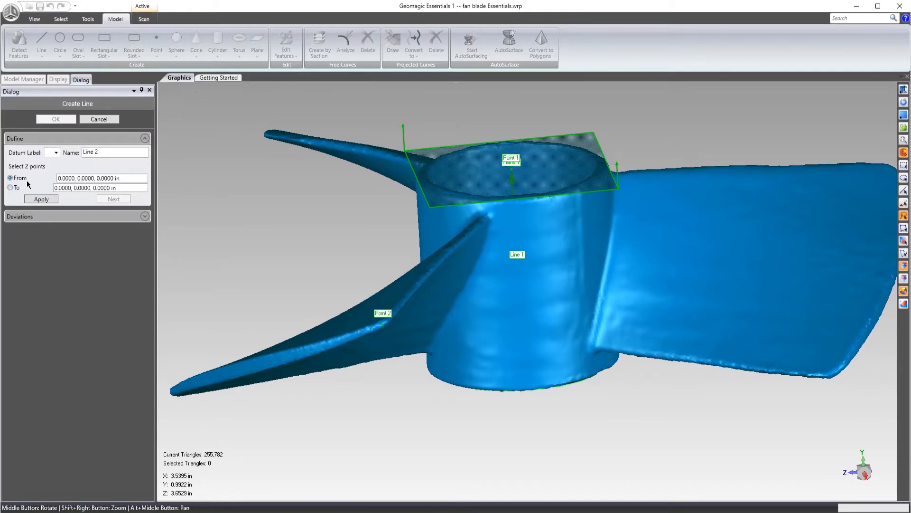
left_click(512, 170)
left_click(384, 327)
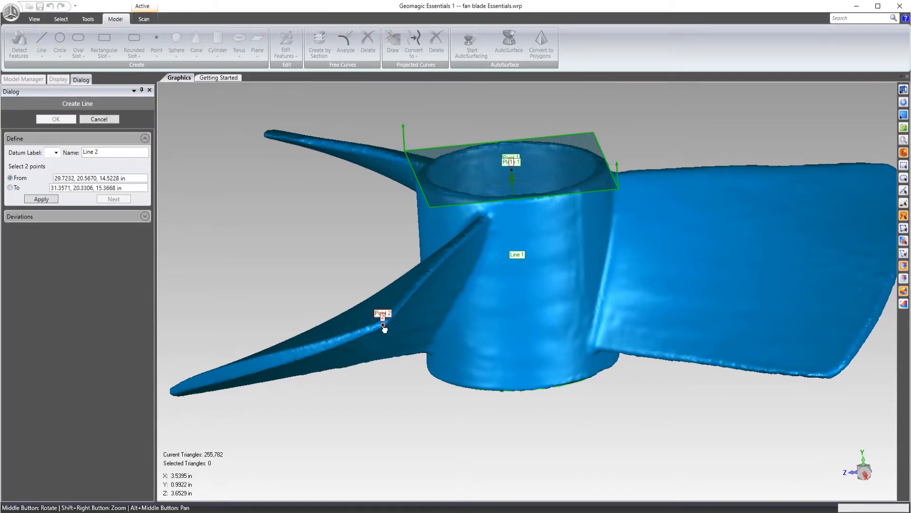
left_click(54, 200)
middle_click_drag(361, 182, 405, 224)
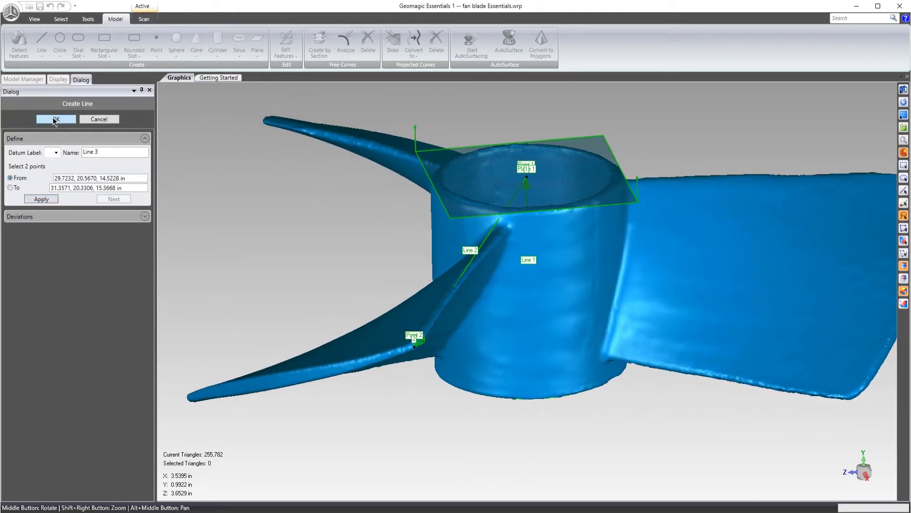
left_click(55, 119)
Step: Start Align To World and review the world planes, axes and origin against the fan's hub features
middle_click_drag(555, 161, 610, 164)
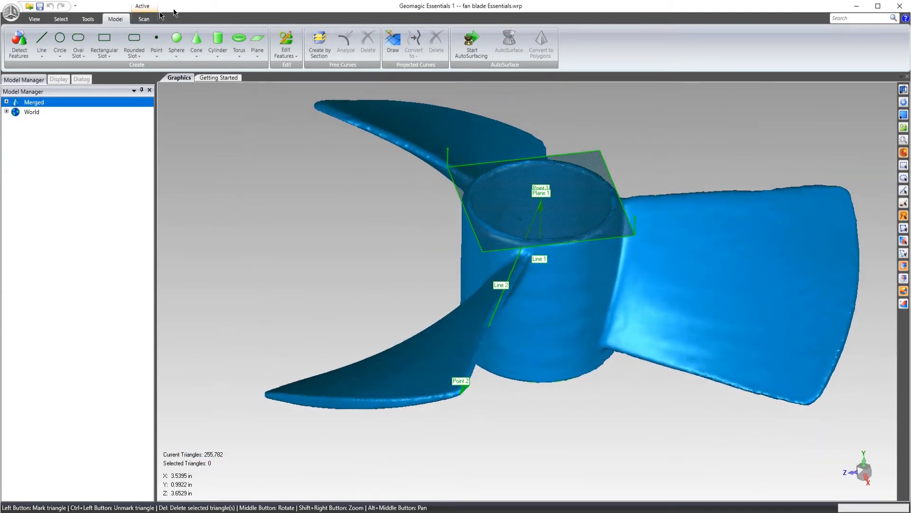
left_click(84, 21)
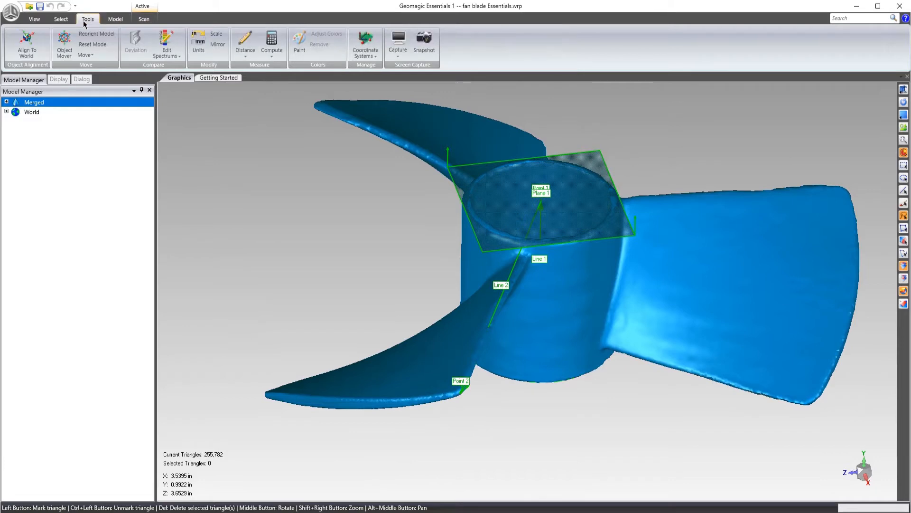
left_click(27, 48)
left_click(118, 166)
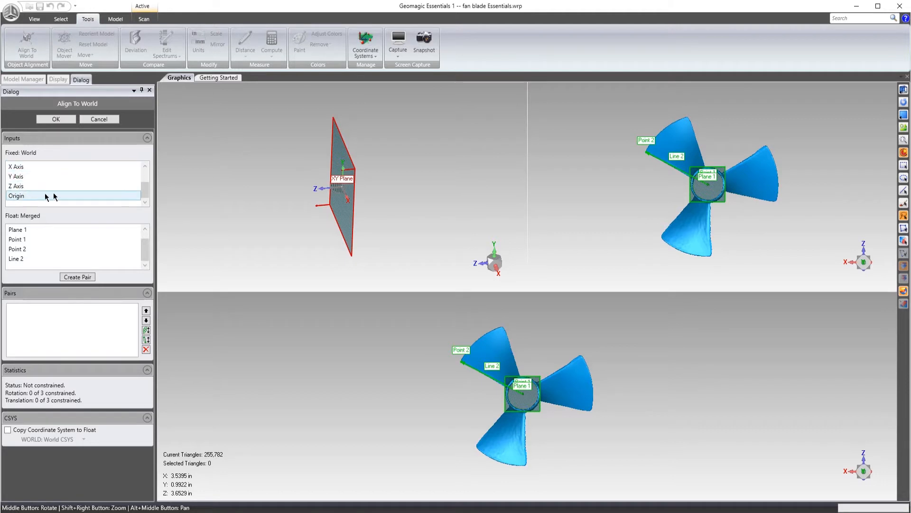
scroll(133, 181, "up", 1)
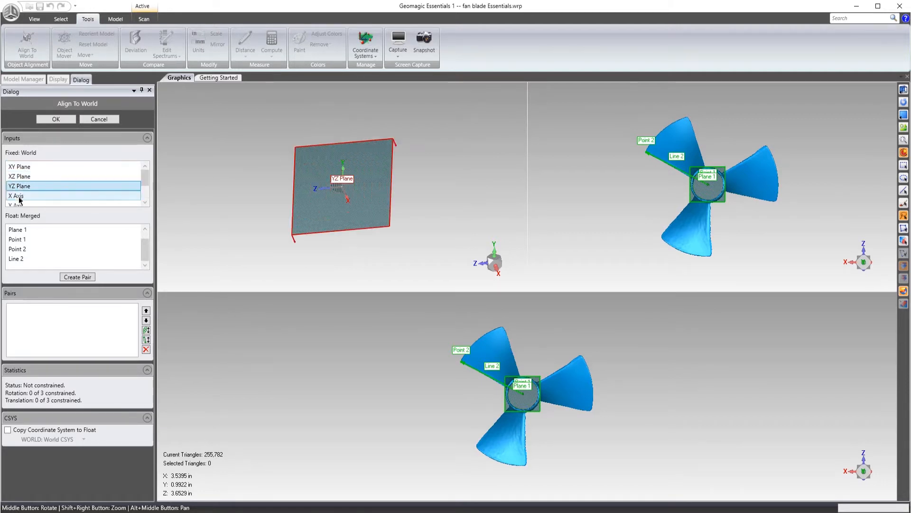
scroll(17, 205, "down", 1)
scroll(23, 206, "down", 2)
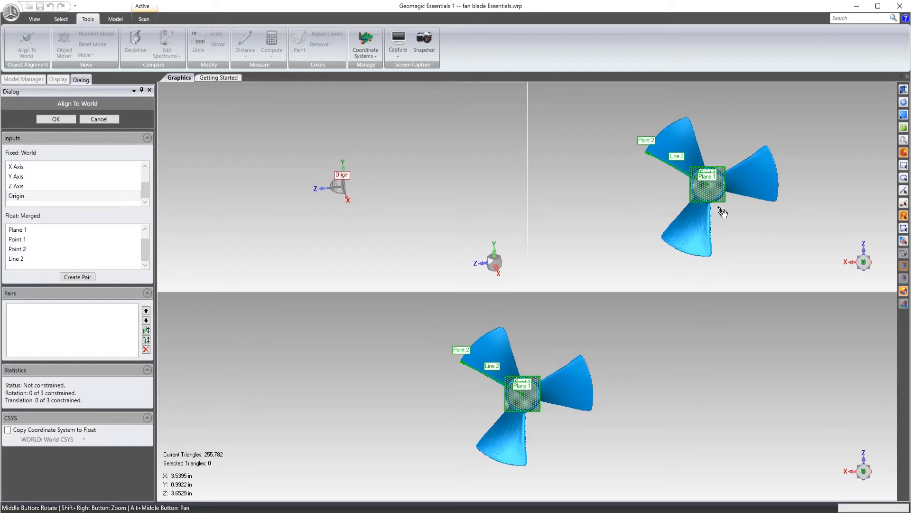
scroll(722, 209, "up", 1)
middle_click_drag(722, 209, 742, 138, "alt")
middle_click_drag(704, 197, 716, 85)
scroll(721, 102, "up", 4)
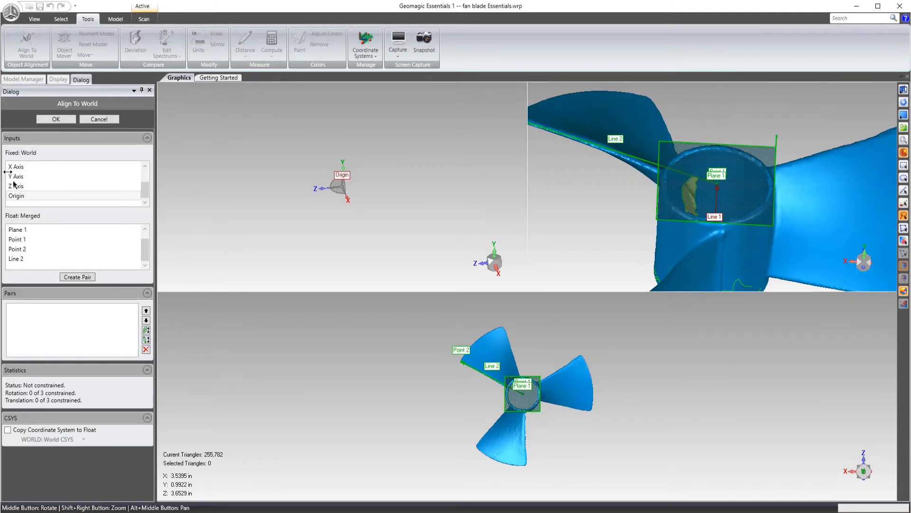
Step: Try to pair the world Origin with the hub axis line
left_click(22, 198)
left_click(78, 278)
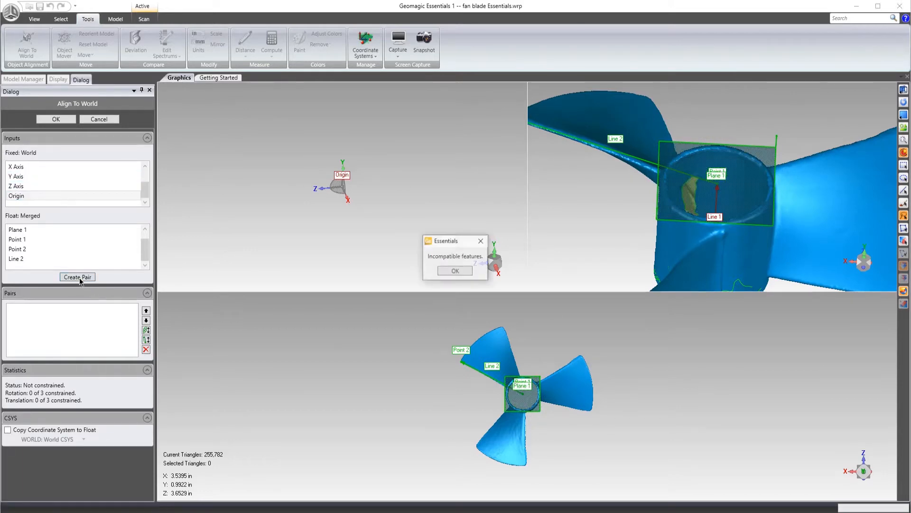
left_click(463, 271)
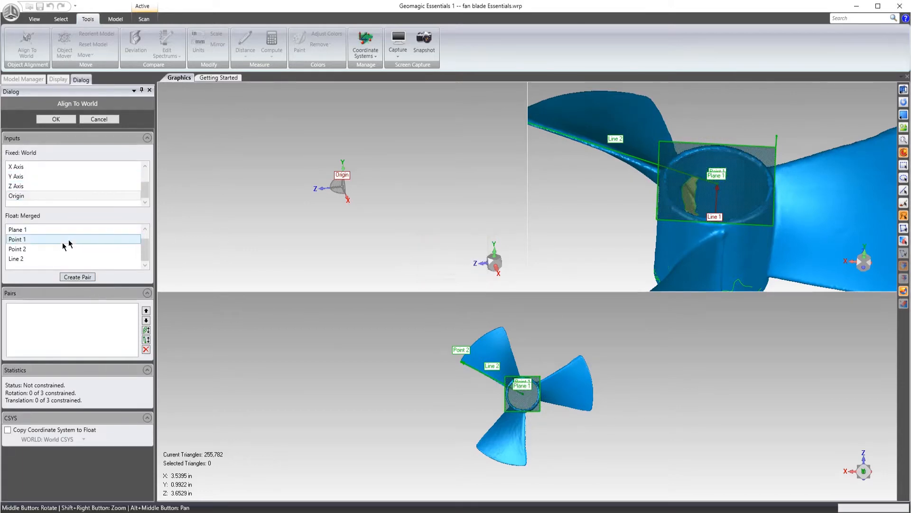
Step: Pair the world Origin with the blade corner point (Point 2) and delete that pair
left_click(26, 250)
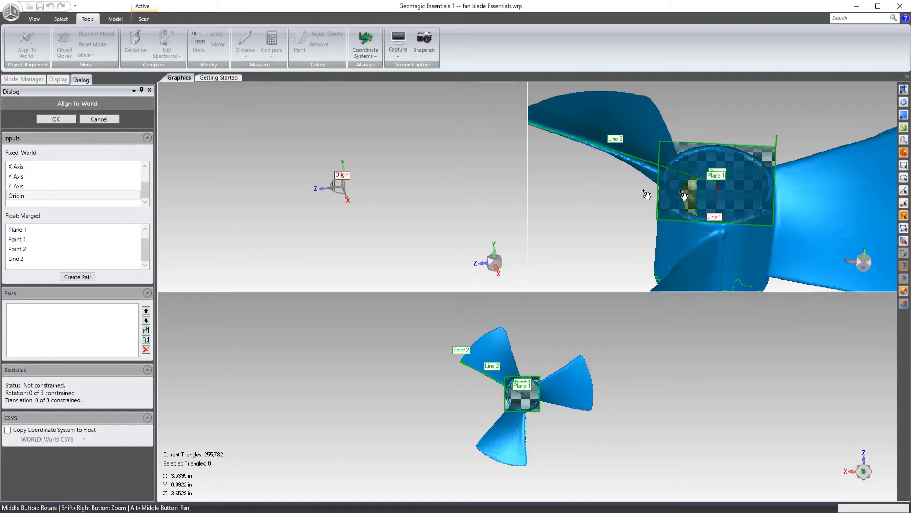
left_click(32, 251)
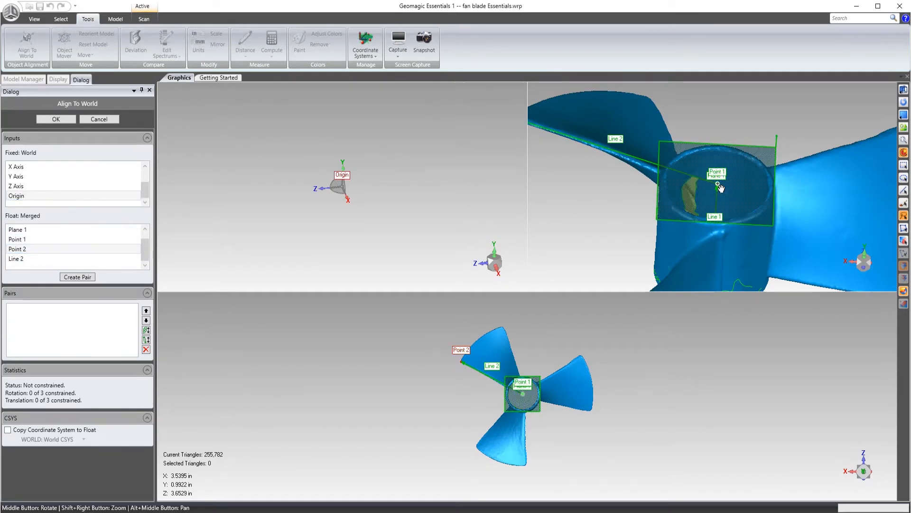
left_click(69, 196)
left_click(76, 277)
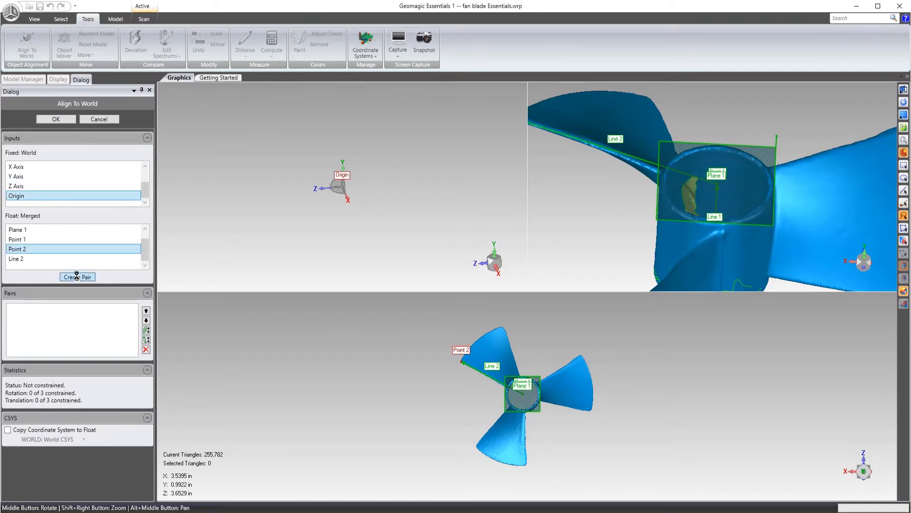
middle_click_drag(544, 407, 525, 264)
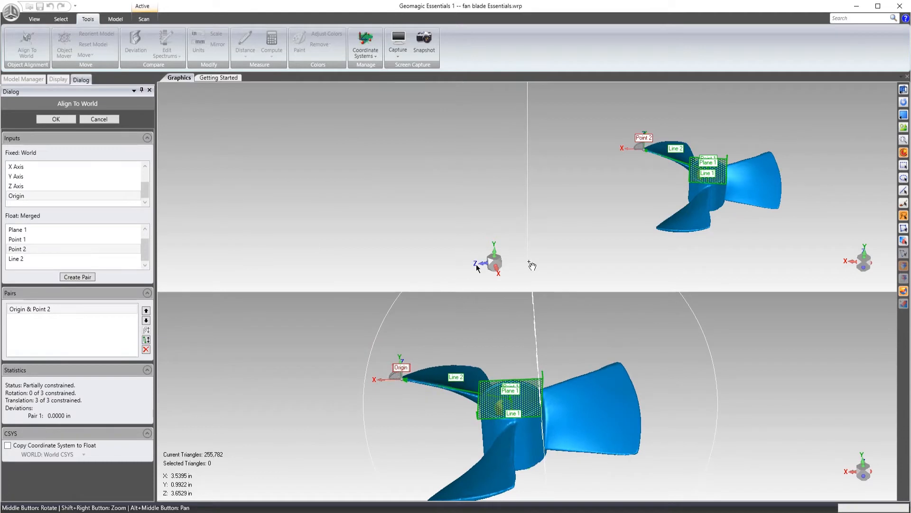
left_click(26, 309)
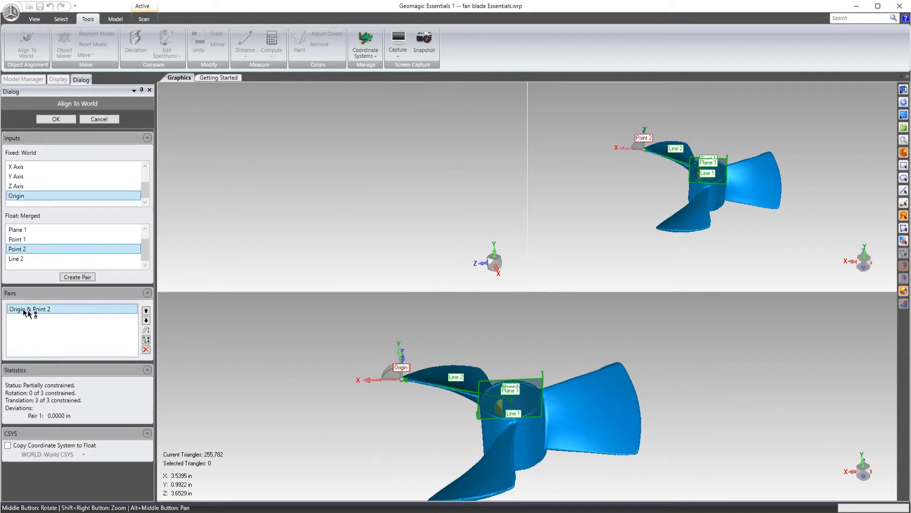
left_click(146, 350)
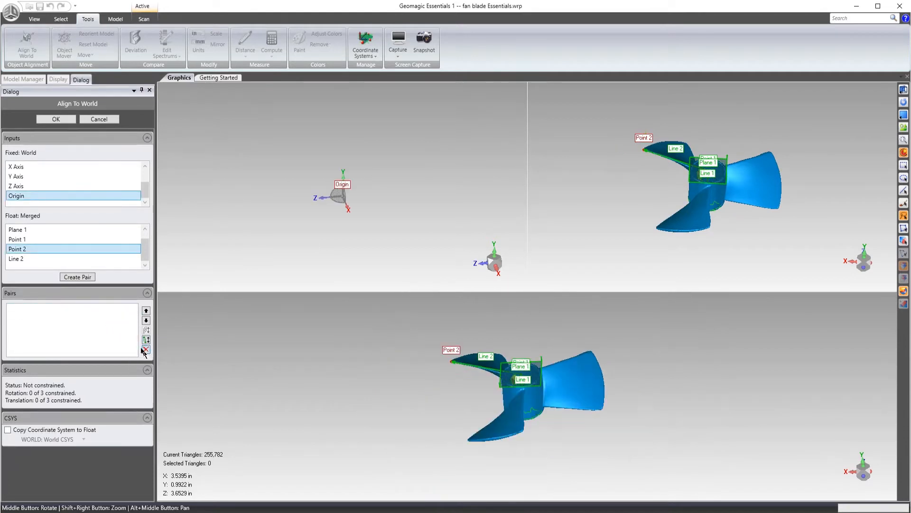
Step: Pair the world Origin with Point 1 at the centre of the hub rim
left_click(18, 240)
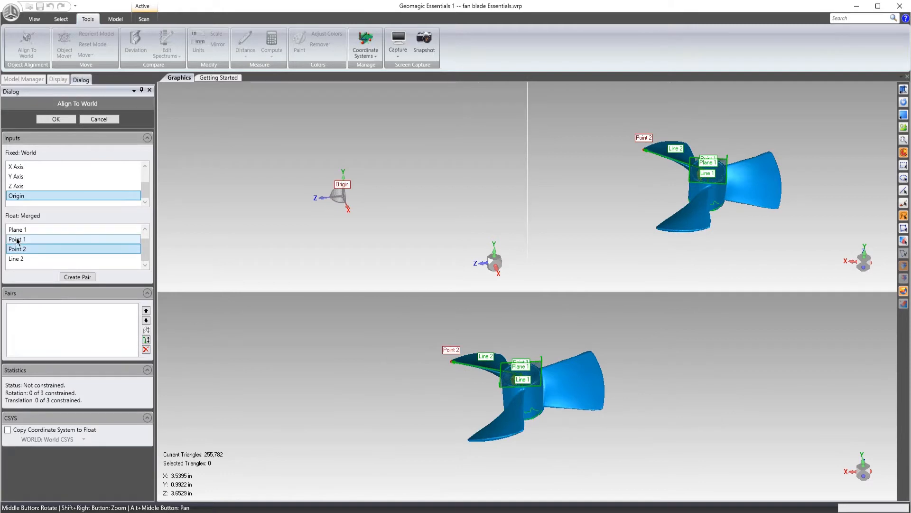
left_click(82, 276)
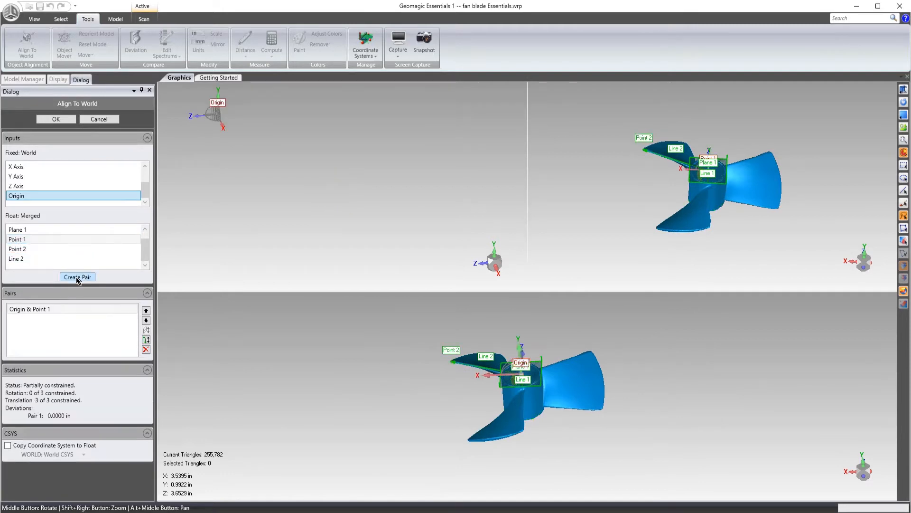
scroll(546, 439, "up", 5)
middle_click_drag(546, 439, 788, 338)
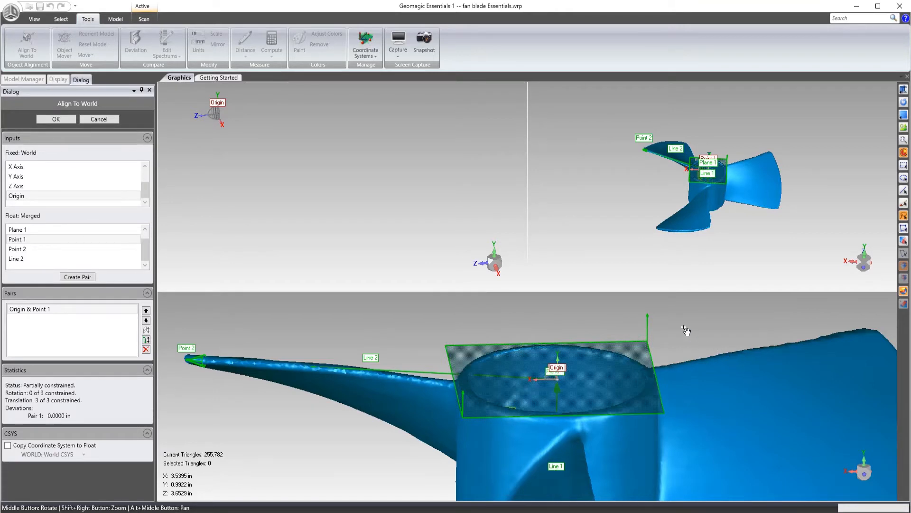
Step: Pair the world Y Axis with Line 1, the hub's centre axis
scroll(663, 399, "down", 3)
middle_click_drag(667, 417, 725, 404)
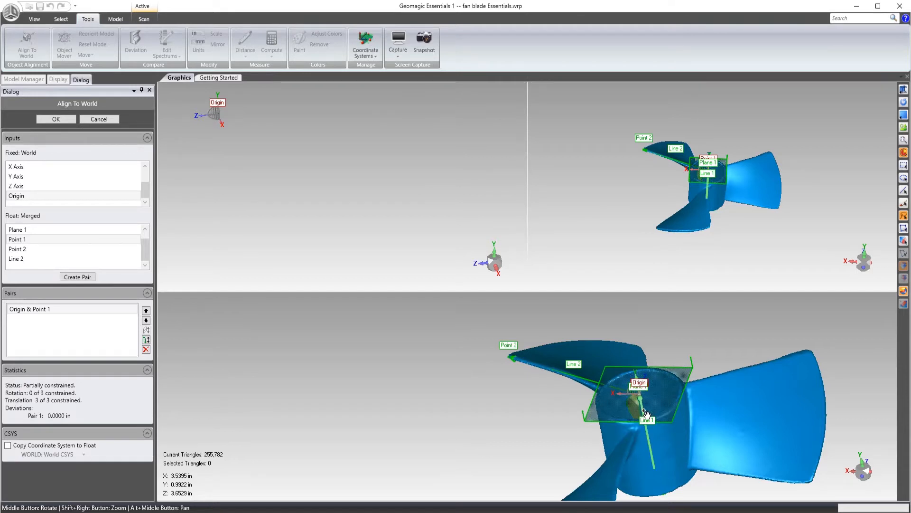
left_click(647, 415)
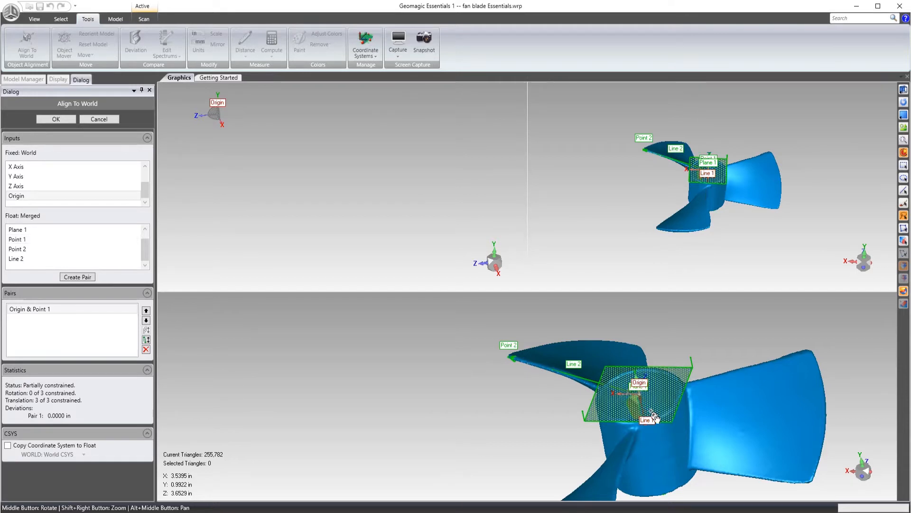
left_click(20, 179)
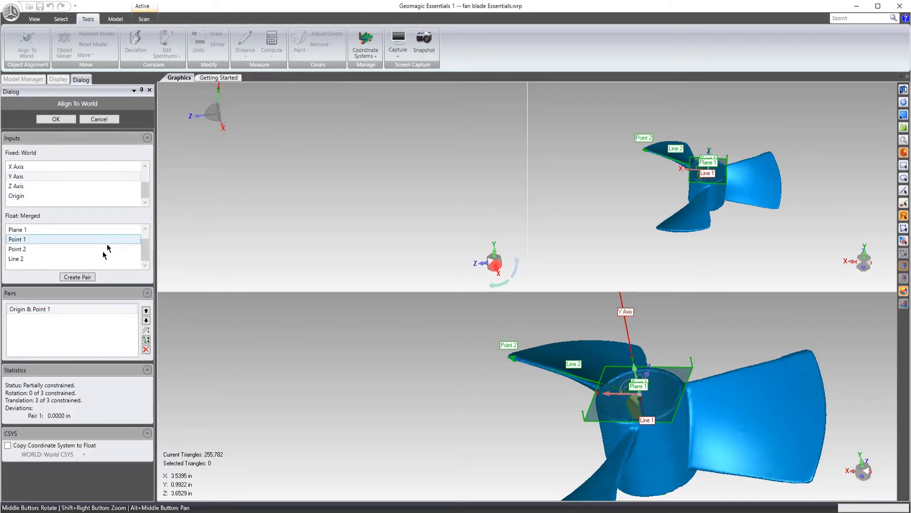
left_click(77, 277)
Step: Pair the world X Axis with Line 2 toward the blade corner and accept the Align To World alignment
middle_click_drag(648, 371, 420, 338)
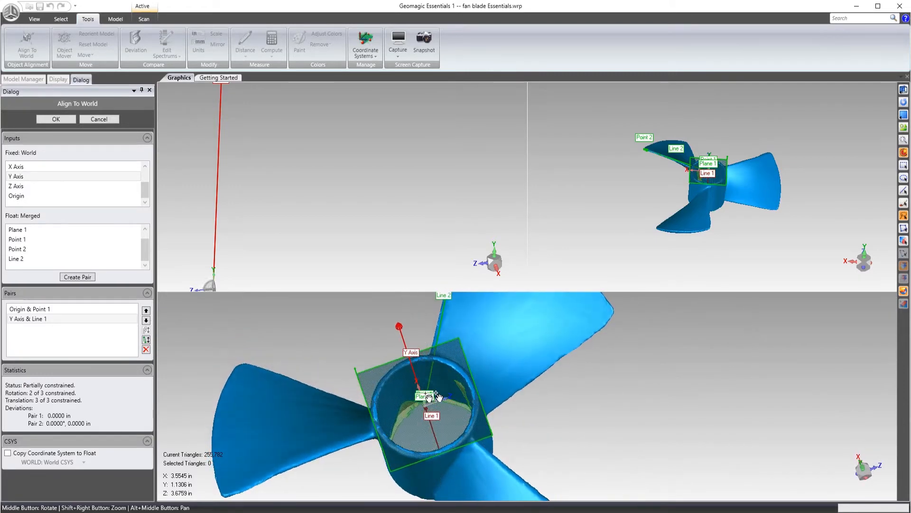
left_click(28, 167)
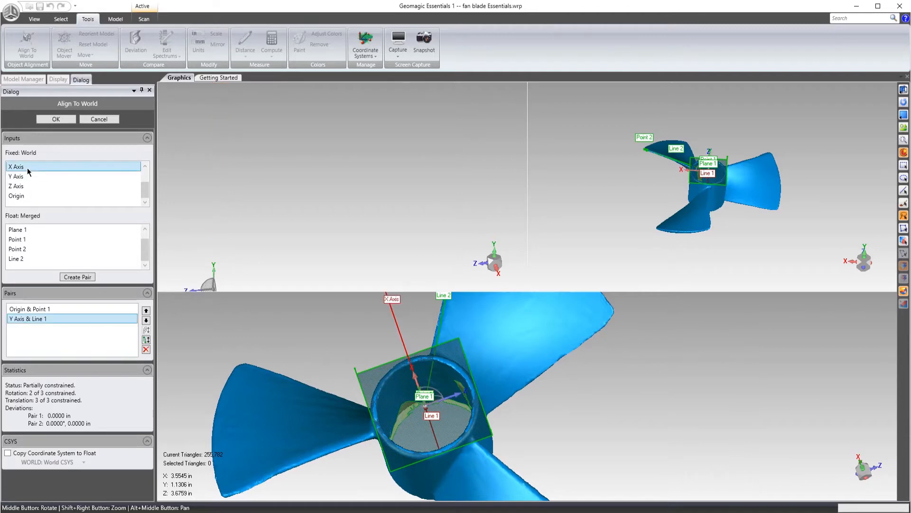
left_click(21, 261)
left_click(77, 277)
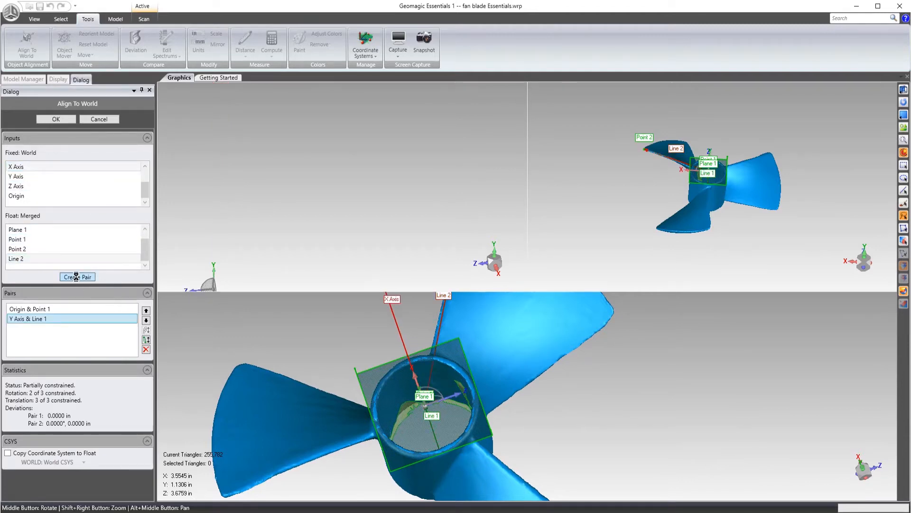
scroll(511, 397, "up", 3)
middle_click_drag(533, 397, 699, 401)
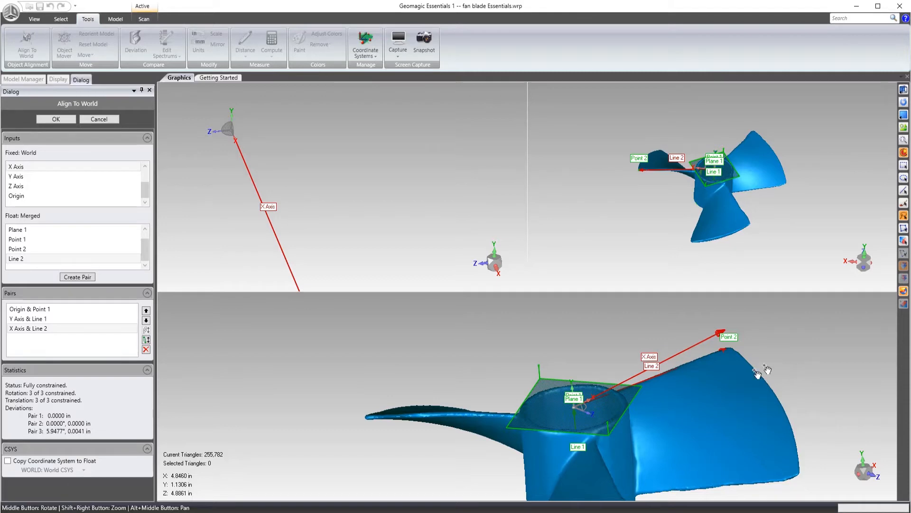
middle_click_drag(735, 383, 728, 409)
left_click(54, 119)
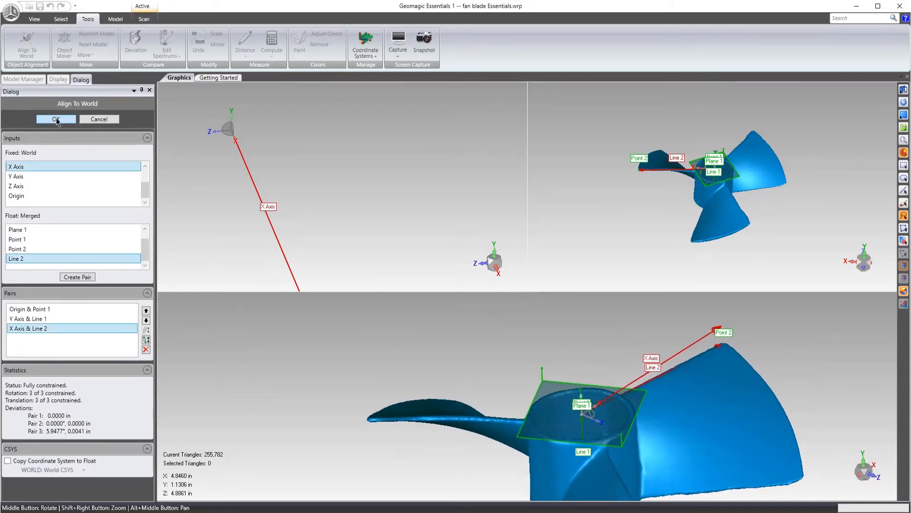
Step: Hide the reference plane, line and point features displayed on the aligned fan
scroll(541, 257, "down", 5)
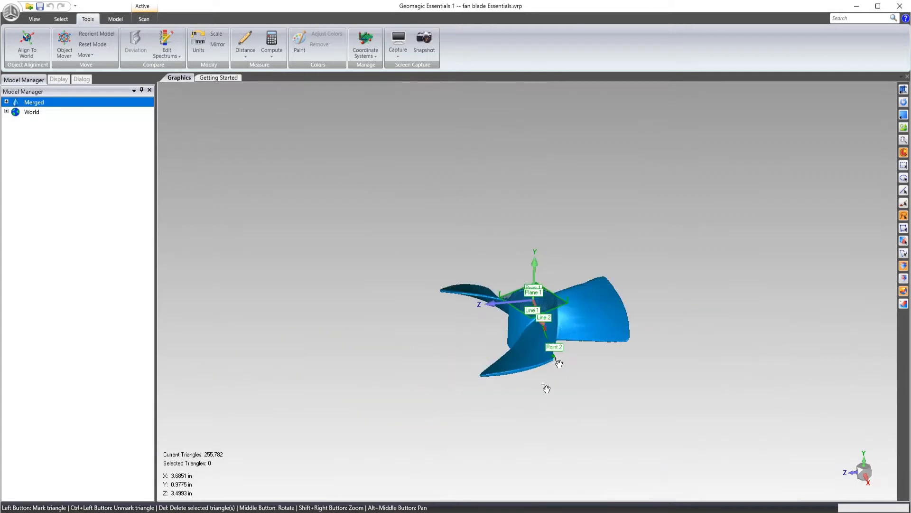
scroll(523, 340, "up", 4)
middle_click_drag(544, 268, 627, 330)
left_click(904, 128)
mouse_move(706, 149)
middle_mouse_down()
mouse_move(606, 291)
mouse_move(622, 458)
middle_mouse_up()
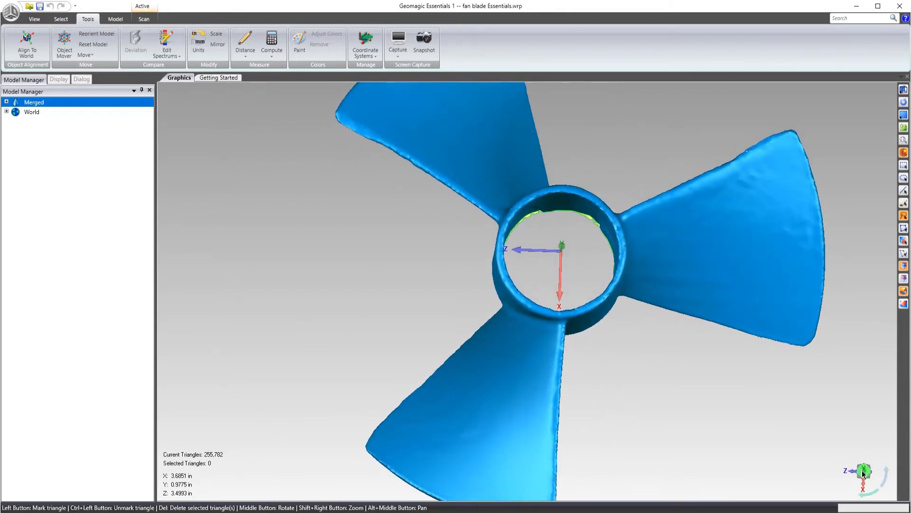
Step: Look at the fan along the world Y axis and examine how the hub and blades sit relative to the world axes
left_click(862, 471)
scroll(516, 291, "up", 5)
scroll(499, 300, "down", 5)
middle_click_drag(500, 303, 527, 354)
scroll(556, 273, "up", 3)
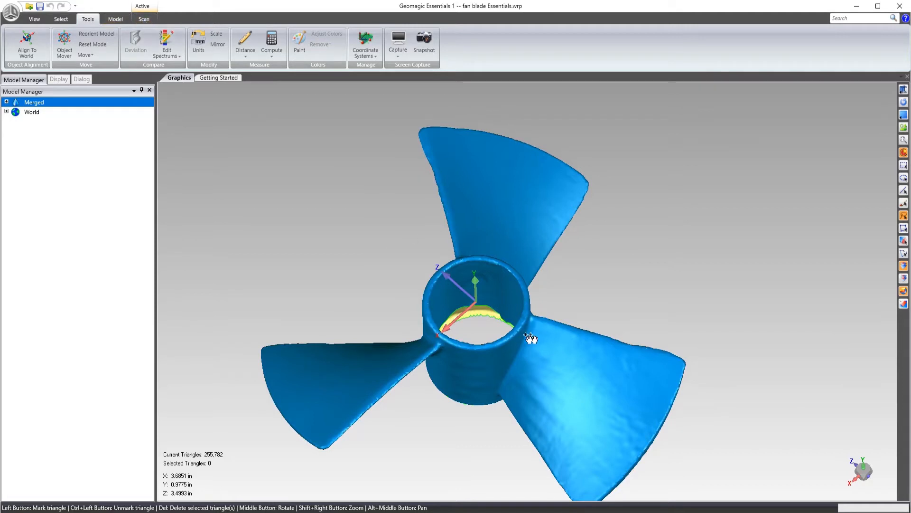
middle_click_drag(460, 362, 515, 271)
scroll(481, 296, "up", 2)
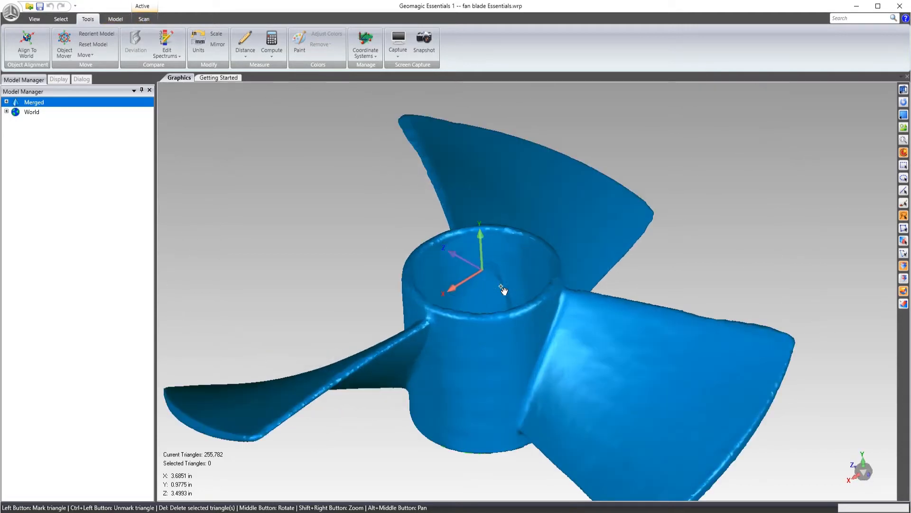
scroll(501, 287, "down", 1)
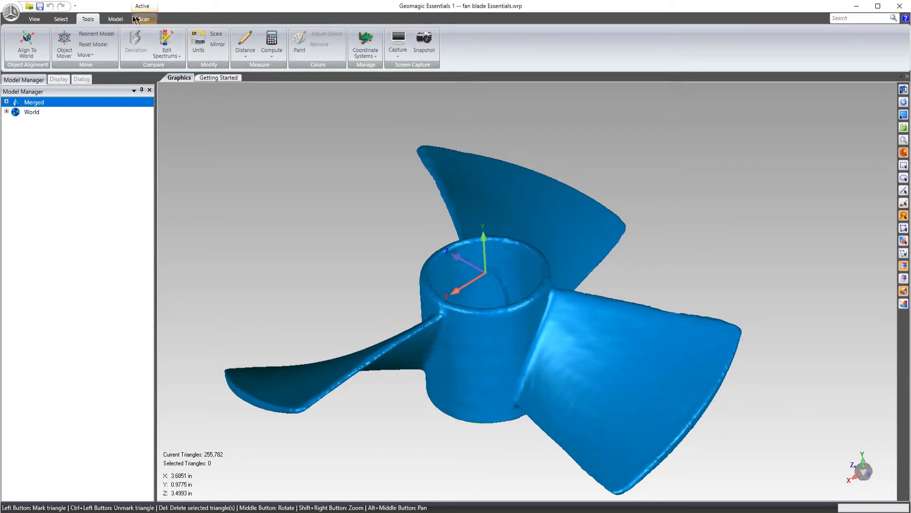
Step: Start a planar Create by Section, preview the XY and XZ planes, and choose the YZ-Plane of the World CSYS
left_click(116, 19)
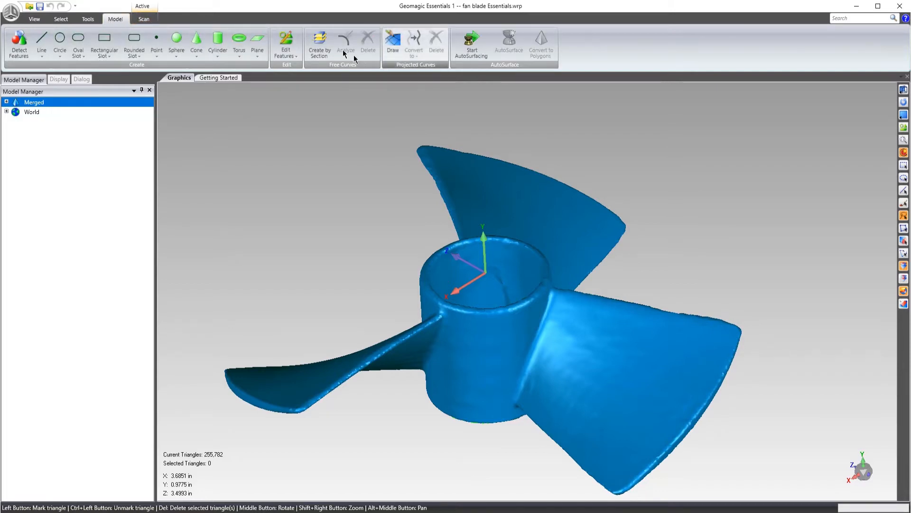
left_click(321, 44)
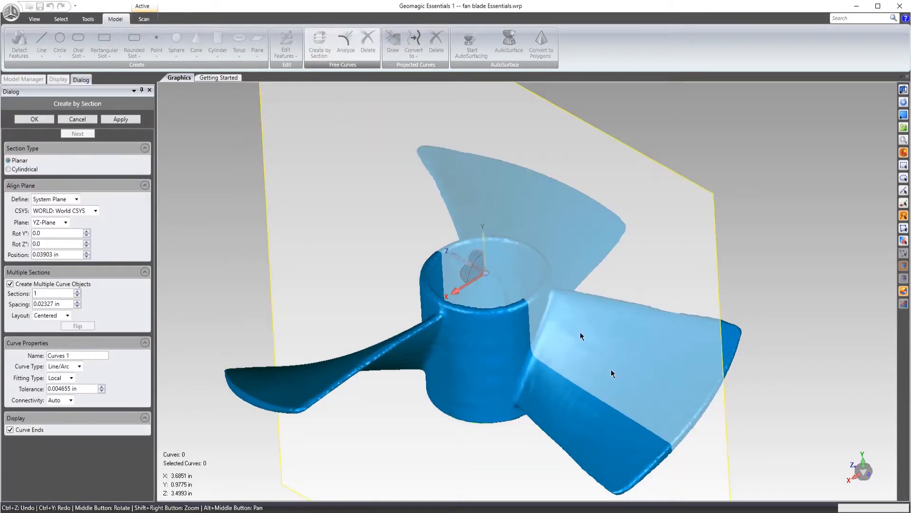
left_click(47, 222)
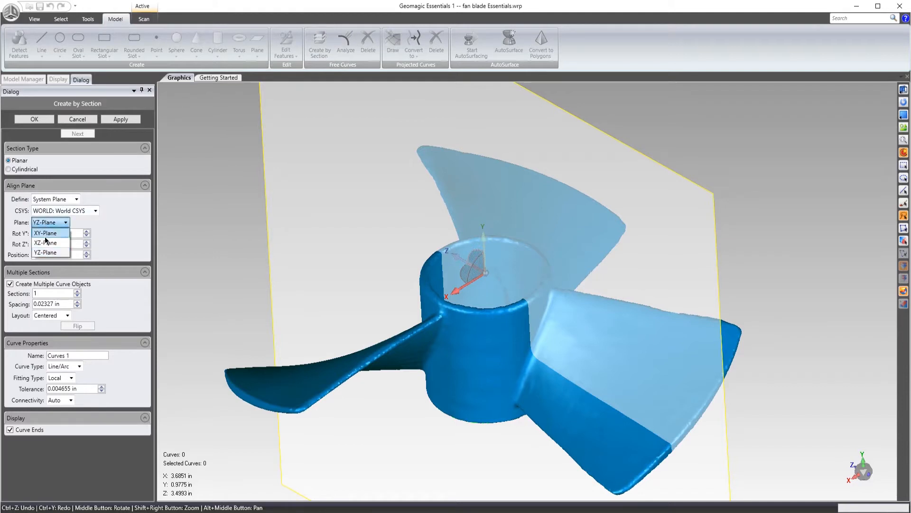
left_click(43, 229)
left_click(50, 223)
left_click(48, 243)
left_click(48, 222)
left_click(47, 252)
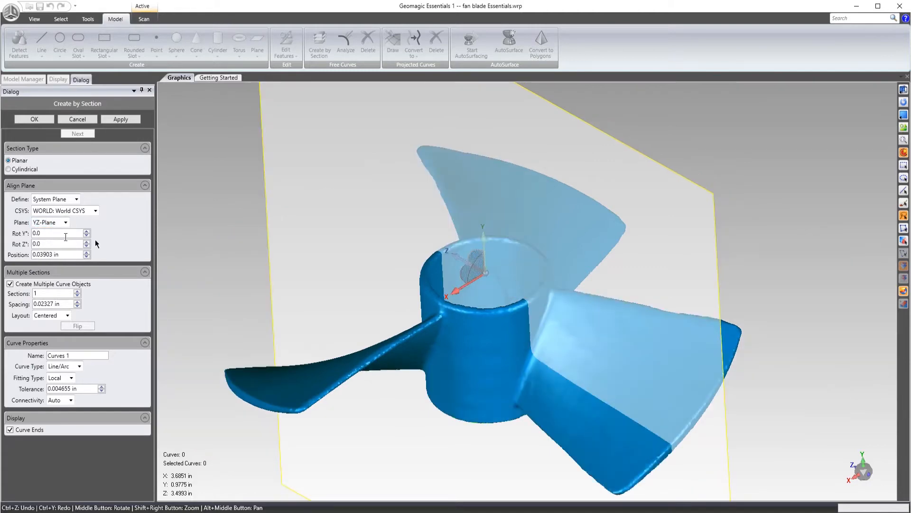
Step: Set the YZ section plane's position to 0.0 in
middle_click_drag(479, 245, 559, 26)
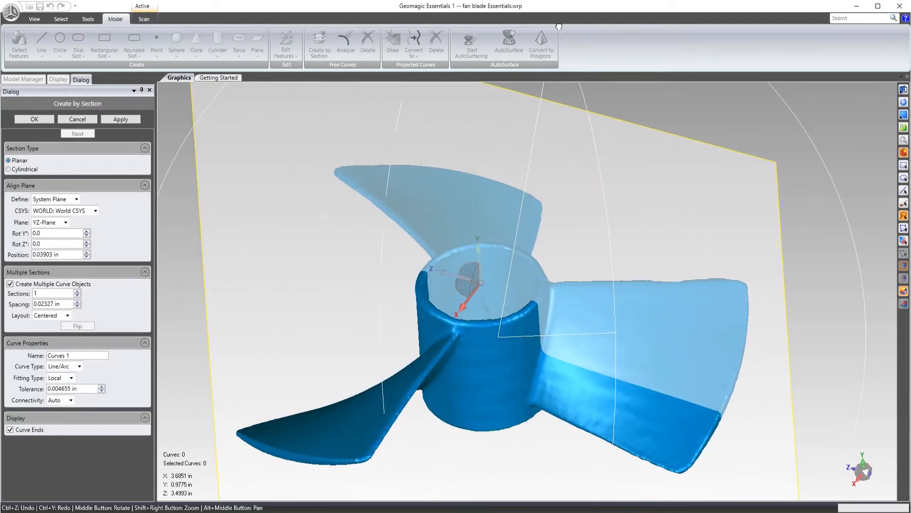
left_click_drag(64, 253, 2, 256)
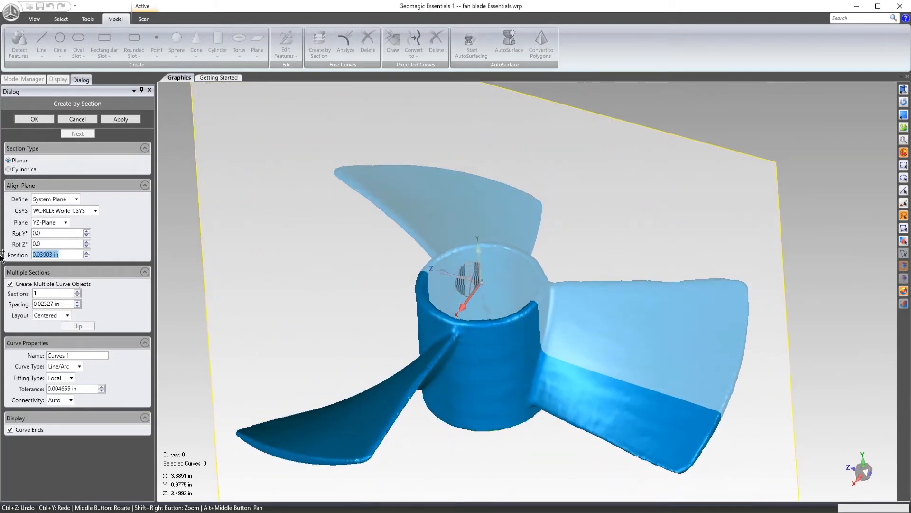
type("0")
key("Return")
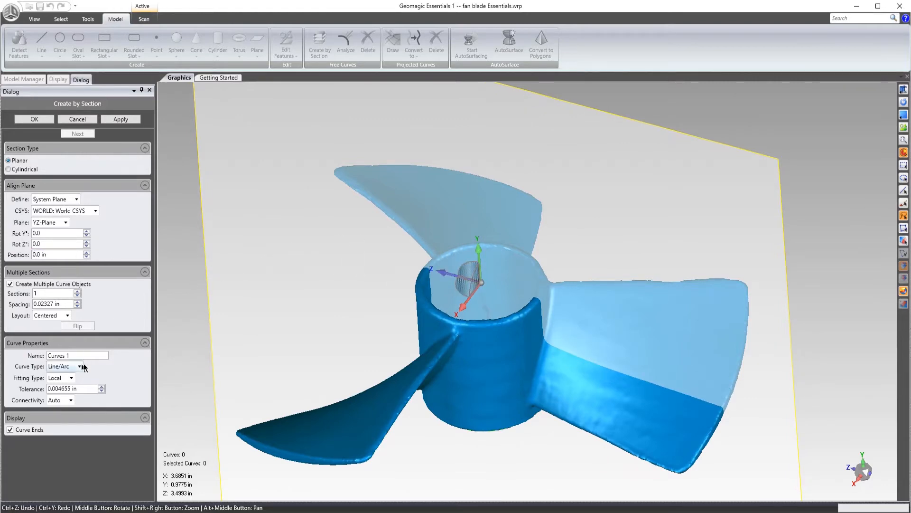
Step: Review the curve type, fitting type and connectivity options for the section, keeping the Line/Arc curve type
left_click(75, 366)
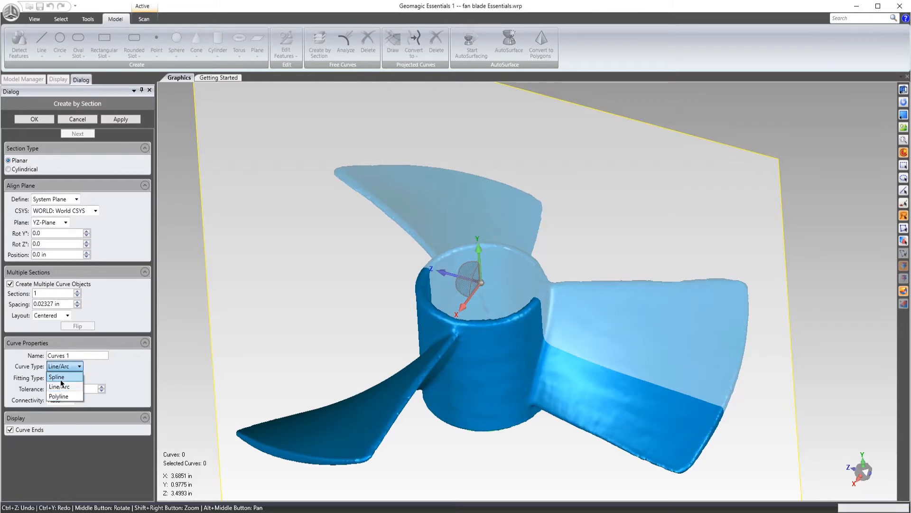
left_click(68, 386)
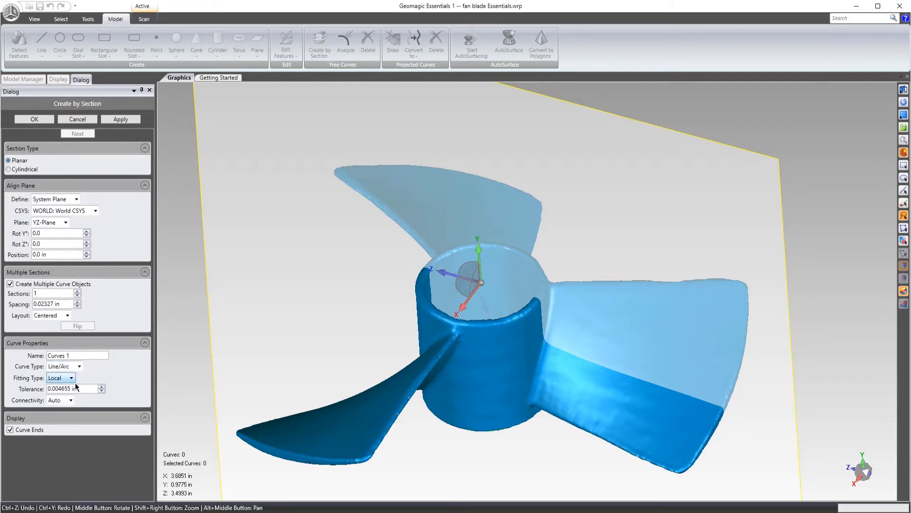
left_click(66, 366)
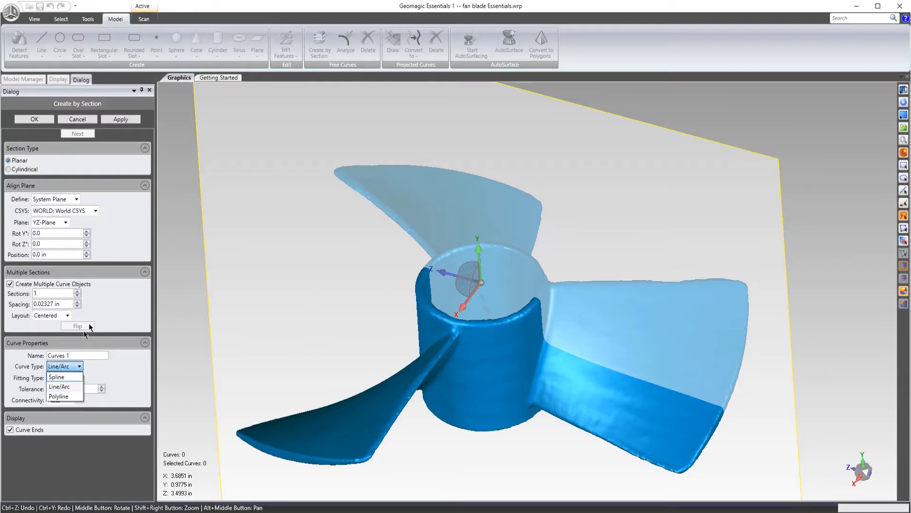
left_click(63, 386)
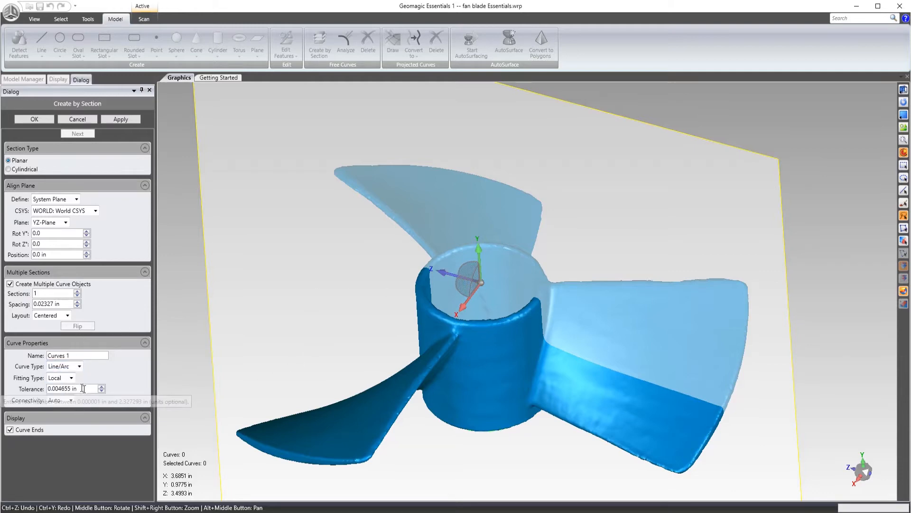
left_click(84, 388)
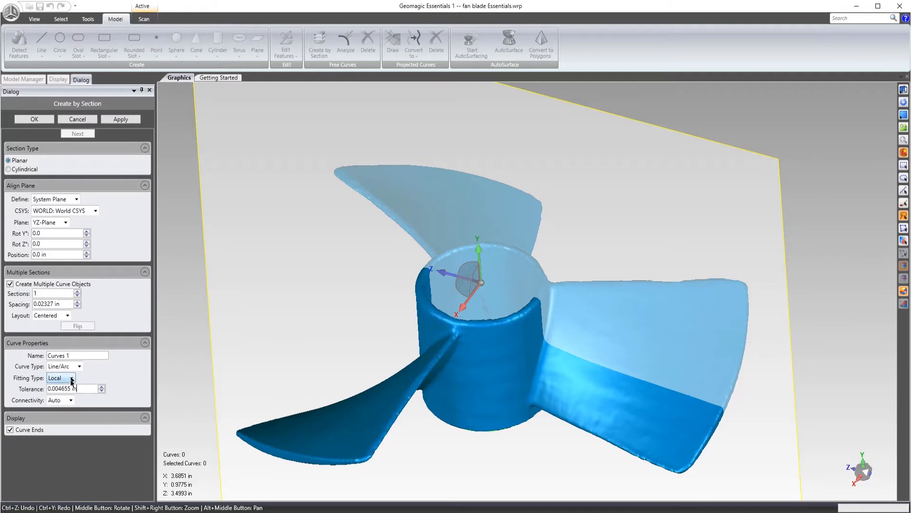
left_click(69, 401)
left_click(91, 408)
left_click(72, 378)
left_click(88, 377)
Step: Set the curve tolerance to 0.001 in and compute the section curves
key("Tab")
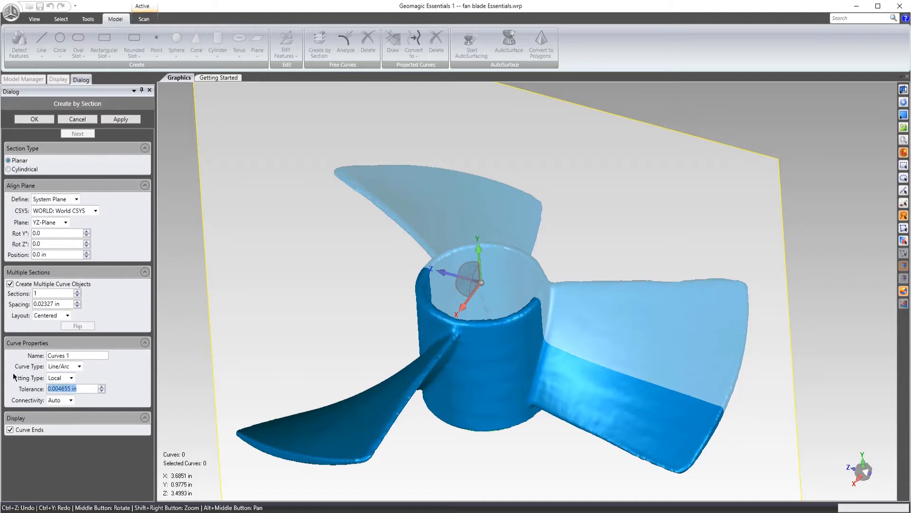
key("BackSpace")
left_click(117, 120)
Step: Inspect the section curves around the hub rim and blade, and accept the section
scroll(431, 271, "up", 5)
middle_click_drag(402, 348, 593, 374)
scroll(451, 331, "down", 5)
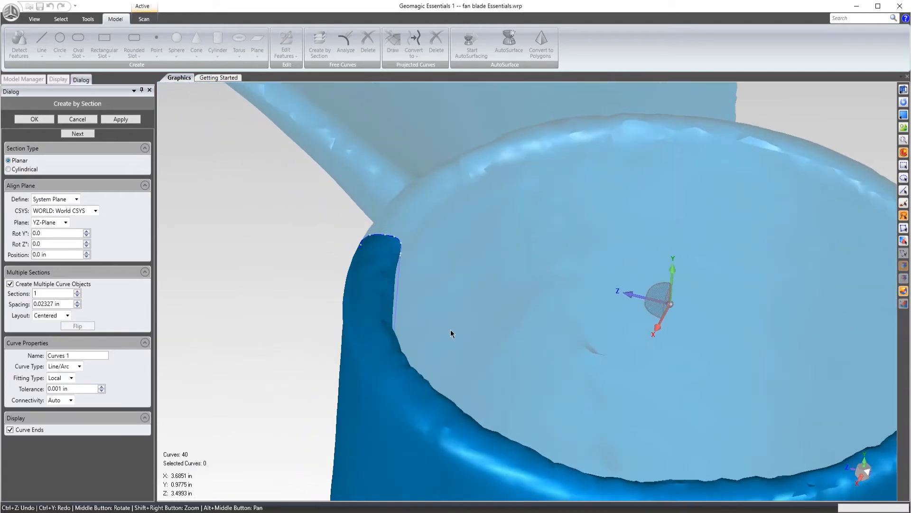
mouse_move(480, 346)
middle_mouse_down()
mouse_move(470, 348)
mouse_move(484, 384)
mouse_move(478, 334)
middle_mouse_up()
scroll(480, 368, "down", 5)
scroll(462, 439, "up", 5)
middle_click_drag(466, 427, 476, 317)
scroll(474, 366, "down", 3)
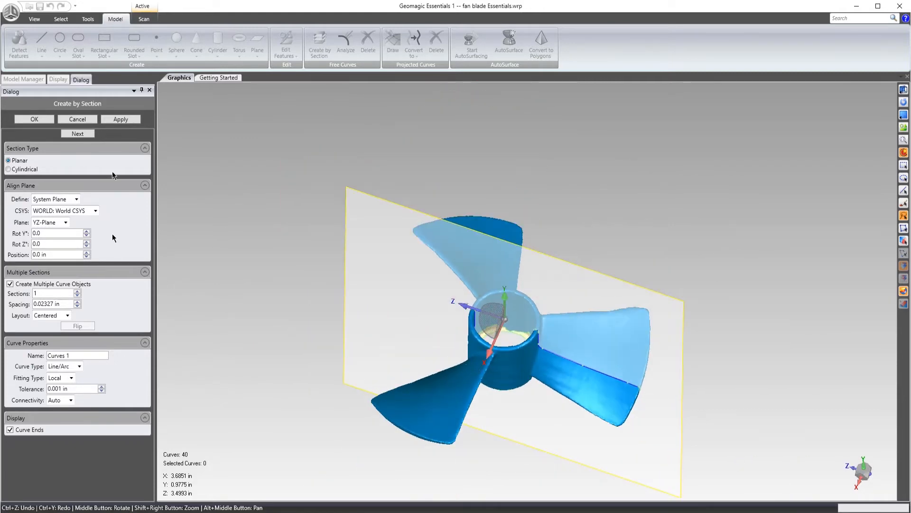
left_click(34, 119)
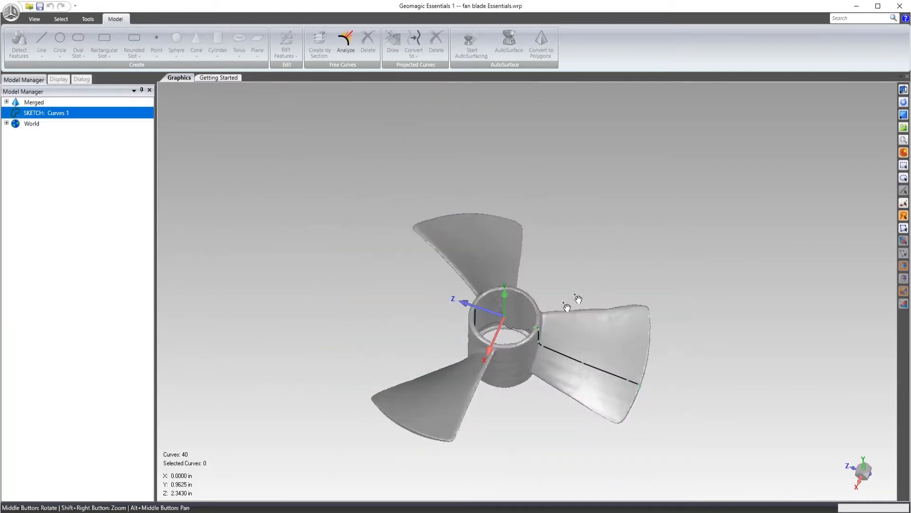
Step: Hide the Merged mesh to inspect the section curves alone, and show the mesh again
right_click(36, 107)
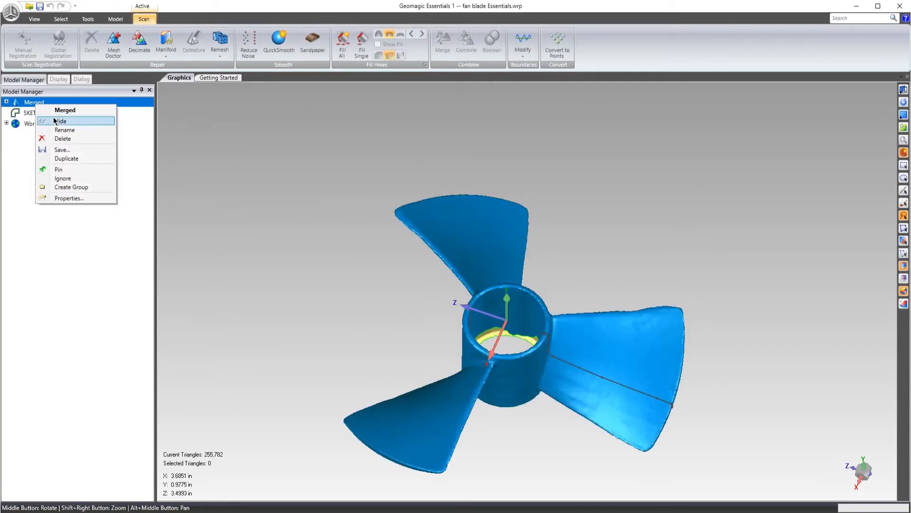
left_click(55, 119)
scroll(591, 349, "up", 5)
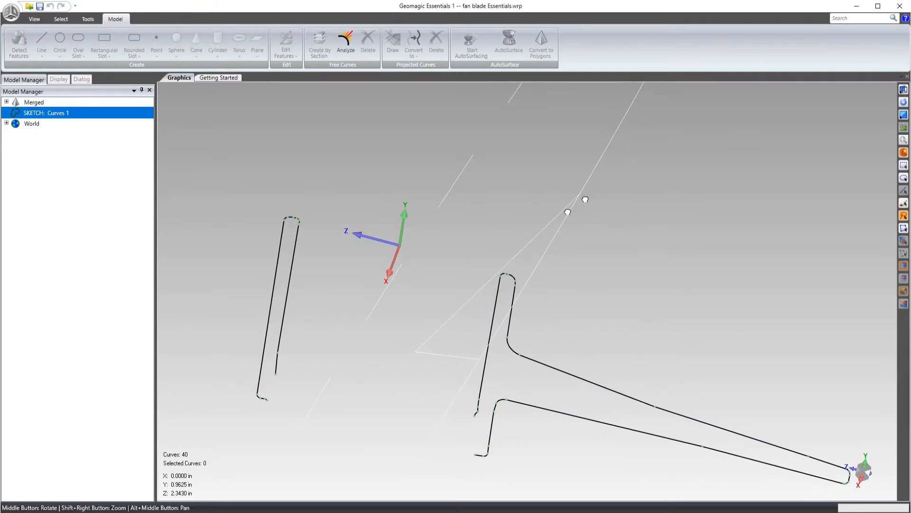
left_click(56, 103)
Step: Examine from several sides where the YZ section curves run over the hub and blades
middle_click_drag(452, 289, 594, 285)
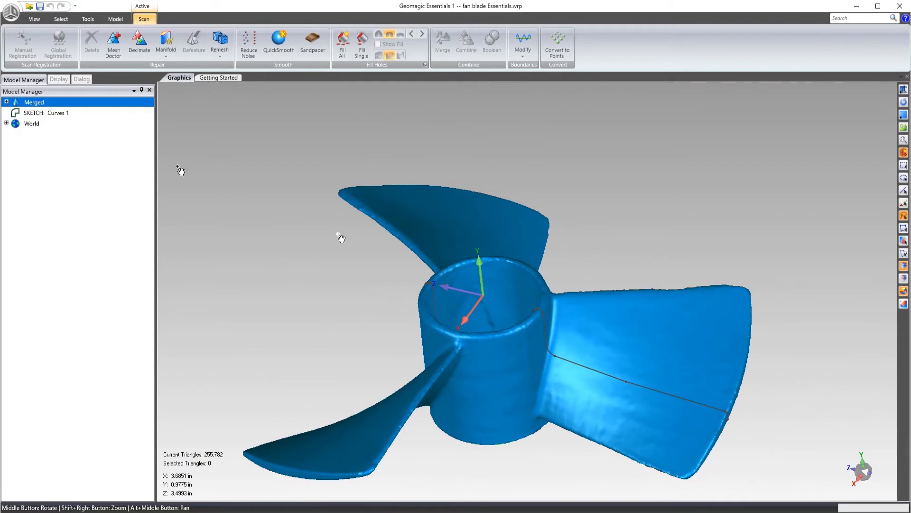
middle_click_drag(510, 441, 504, 213)
middle_click_drag(522, 277, 534, 307)
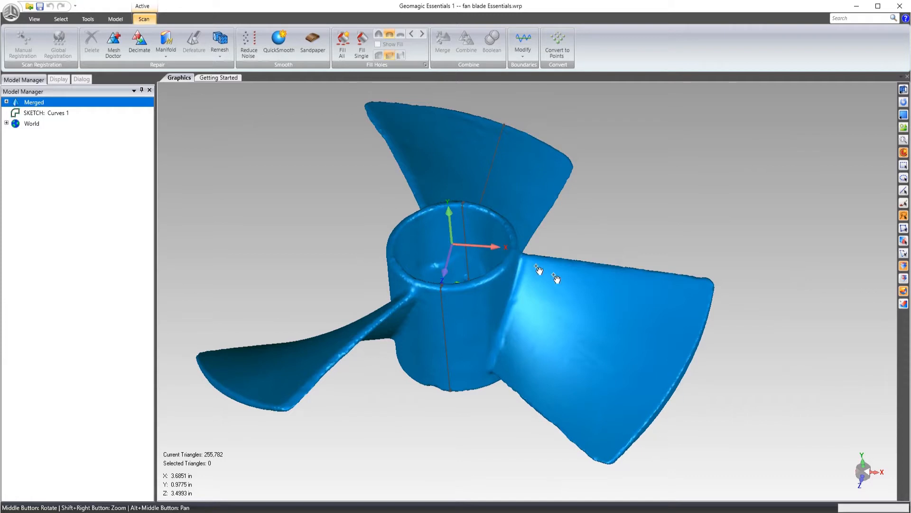
mouse_move(498, 254)
middle_mouse_down()
mouse_move(521, 366)
mouse_move(502, 267)
middle_mouse_up()
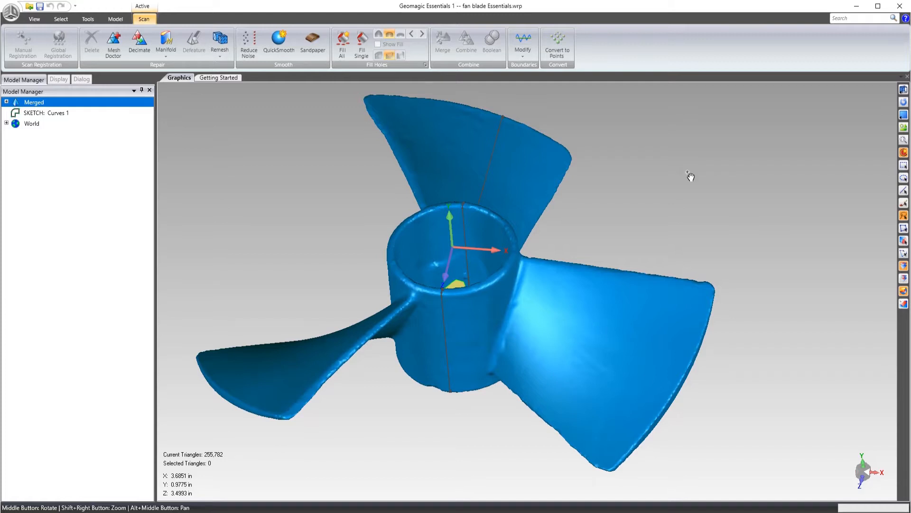
Step: Start drawing projected curves on the Merged mesh and trace a four-point curve along the front blade's root beside the hub
left_click(122, 21)
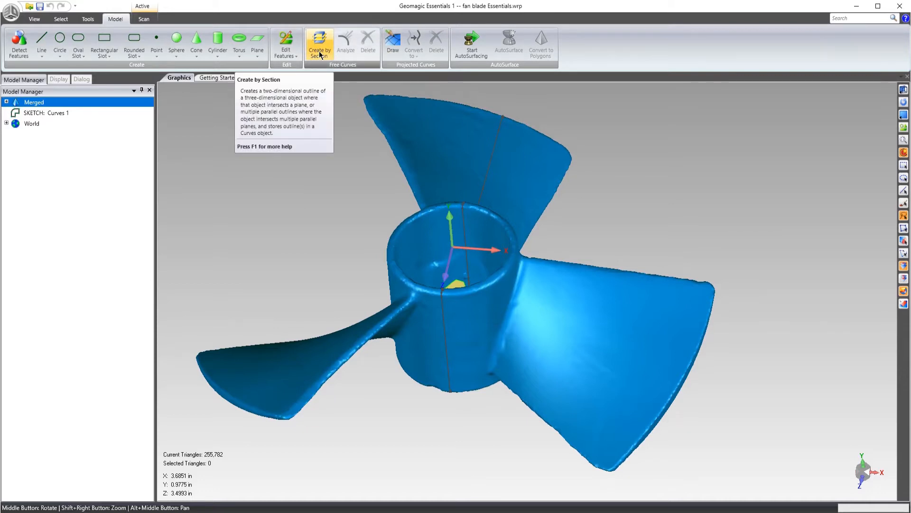
left_click(398, 44)
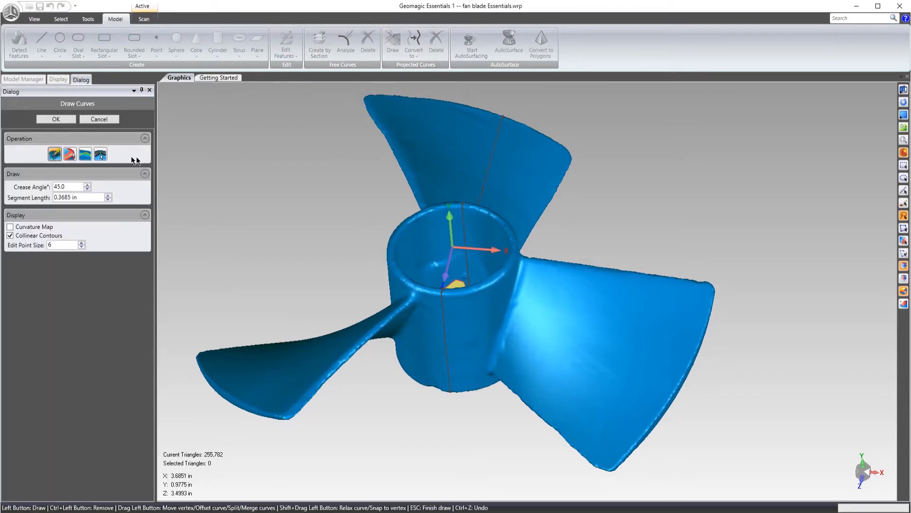
scroll(537, 303, "up", 3)
scroll(539, 302, "down", 3)
middle_click_drag(589, 345, 603, 319)
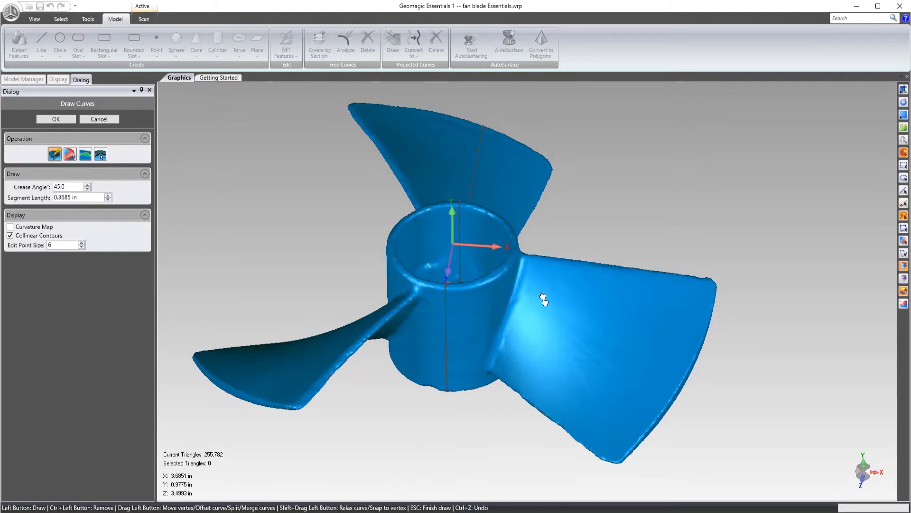
scroll(532, 282, "up", 1)
scroll(534, 283, "down", 2)
right_click_drag(691, 361, 554, 311)
scroll(529, 258, "up", 2)
left_click(517, 251)
left_click(511, 314)
left_click(502, 370)
left_click(490, 413)
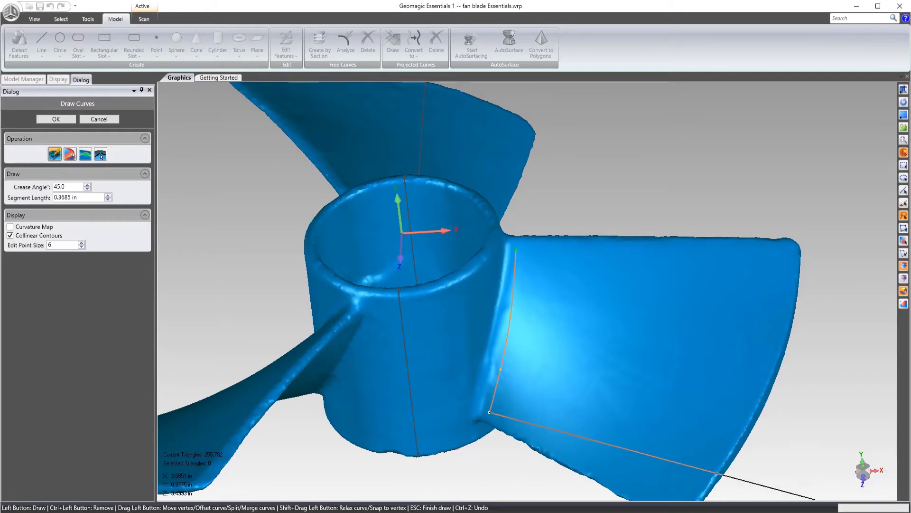
scroll(517, 415, "up", 3)
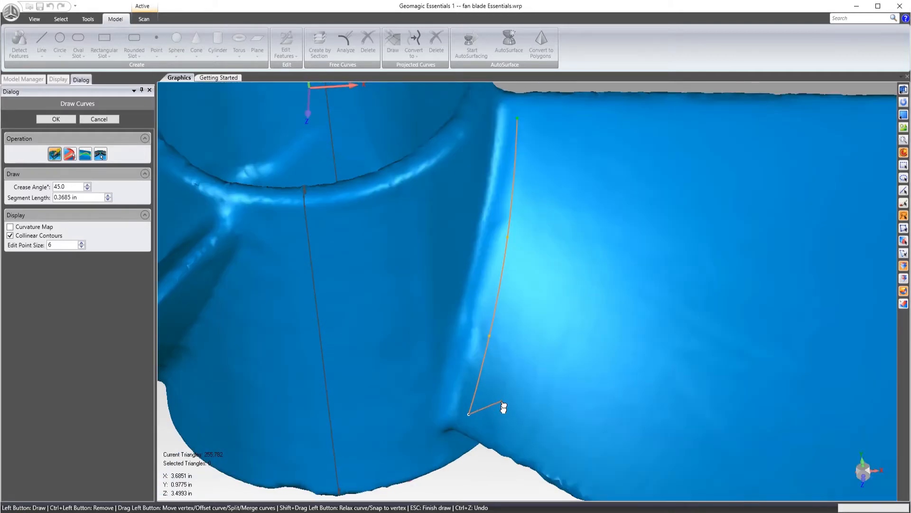
key("Escape")
Step: Adjust an intermediate point of the root curve so it follows the blade's junction with the hub
scroll(492, 417, "down", 5)
scroll(533, 421, "up", 3)
middle_click_drag(535, 426, 640, 435)
scroll(637, 439, "down", 4)
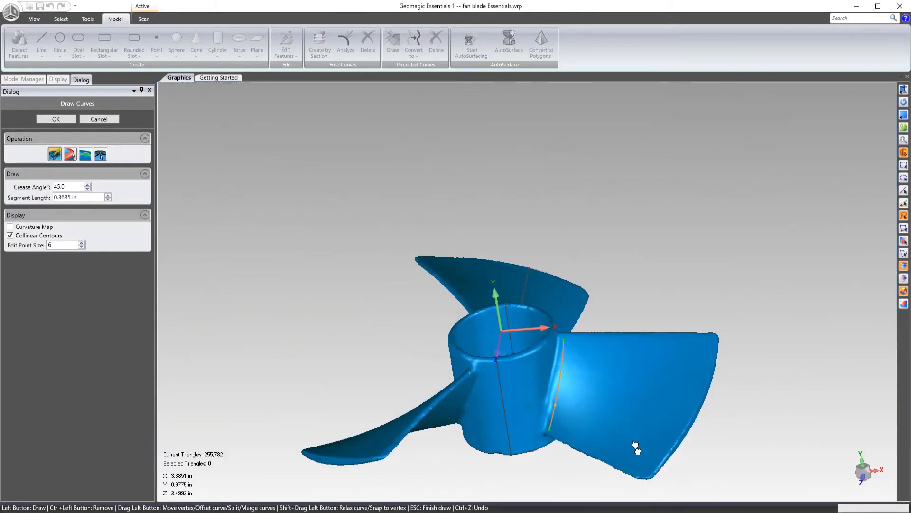
scroll(635, 444, "up", 3)
mouse_move(510, 338)
left_mouse_down()
mouse_move(525, 340)
mouse_move(511, 339)
left_mouse_up()
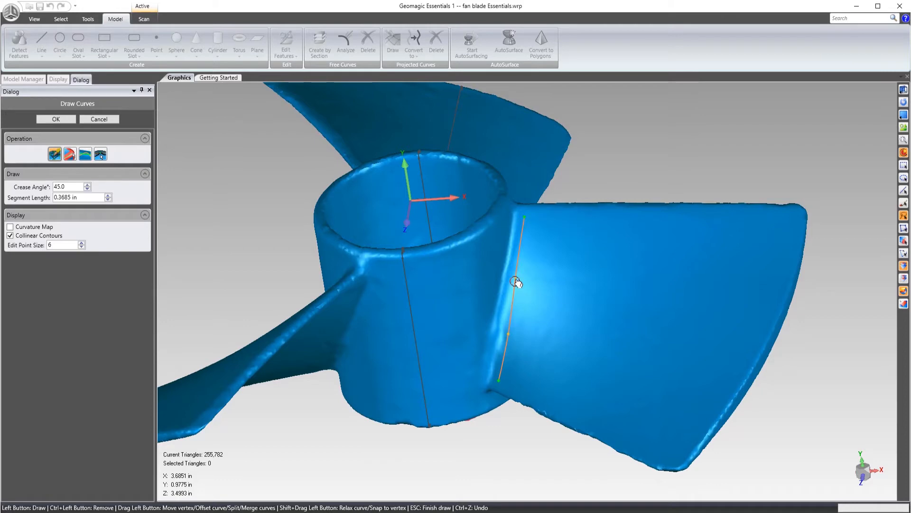
key("Escape")
Step: Draw a curve along the blade's lower edge from the root curve's lower end to the tip corner, and fine-tune its intermediate points
left_click(499, 381)
left_click(528, 392)
left_click(575, 413)
left_click(629, 437)
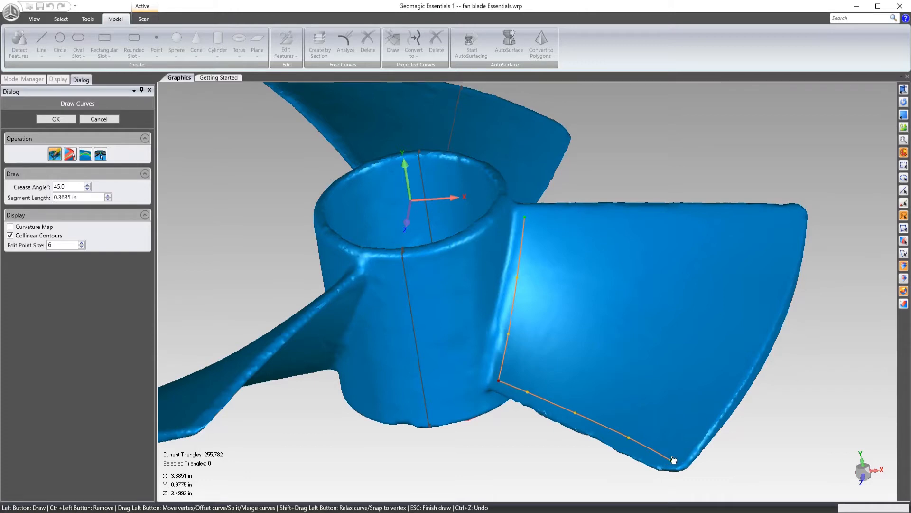
left_click_drag(527, 392, 528, 397)
left_click_drag(575, 413, 570, 416)
left_click_drag(629, 437, 622, 439)
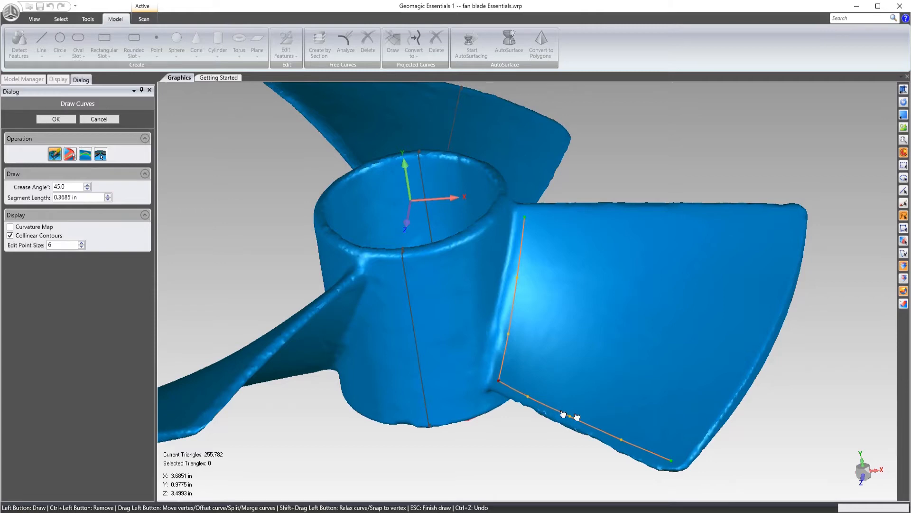
Step: Draw a curve along the blade's outer tip edge from the lower tip corner to the upper one
left_click(671, 461)
left_click(746, 364)
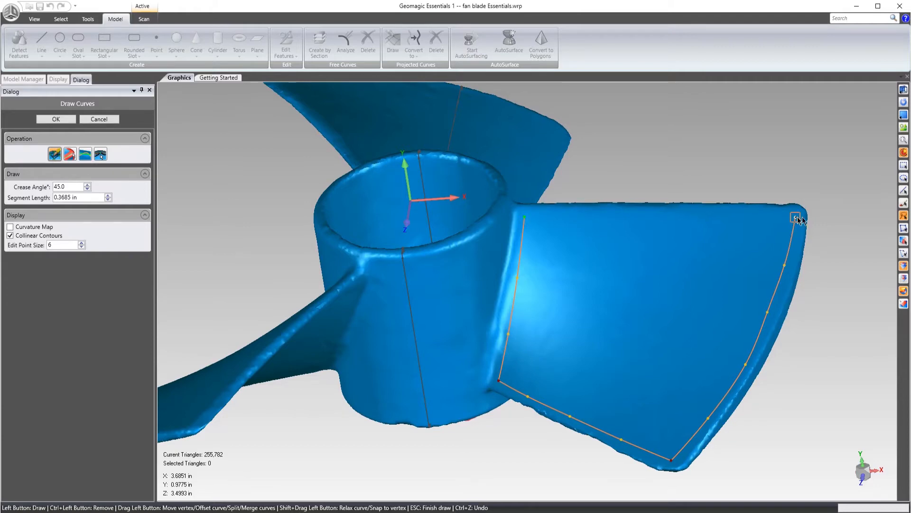
right_click(799, 219)
left_click(778, 164)
Step: Draw a curve along the blade's upper edge from the root to the upper tip corner, closing the blade outline
left_click(578, 215)
left_click(645, 215)
left_click(710, 217)
left_click(796, 217)
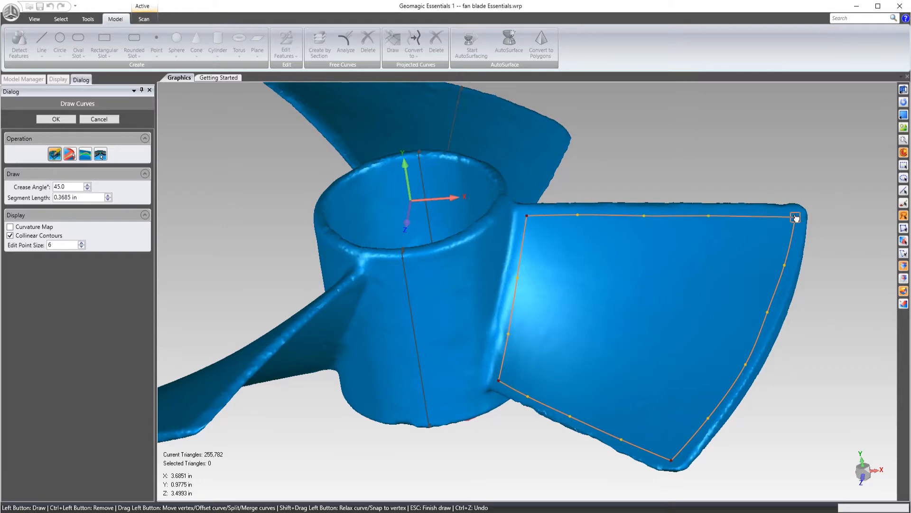
right_click(826, 206)
left_click(805, 157)
Step: Draw a cross curve near the hub from the upper edge curve to the lower edge curve
left_click(589, 216)
left_click(577, 283)
left_click(559, 350)
left_click(539, 402)
right_click(576, 367)
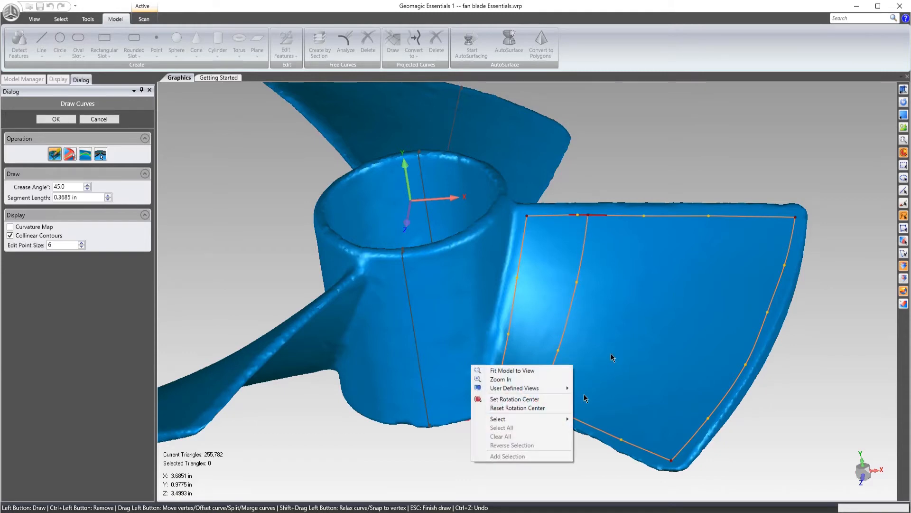
left_click(498, 492)
Step: Draw a second cross curve closer to the blade tip, from the upper edge curve to the lower edge curve
middle_click_drag(606, 371, 696, 390)
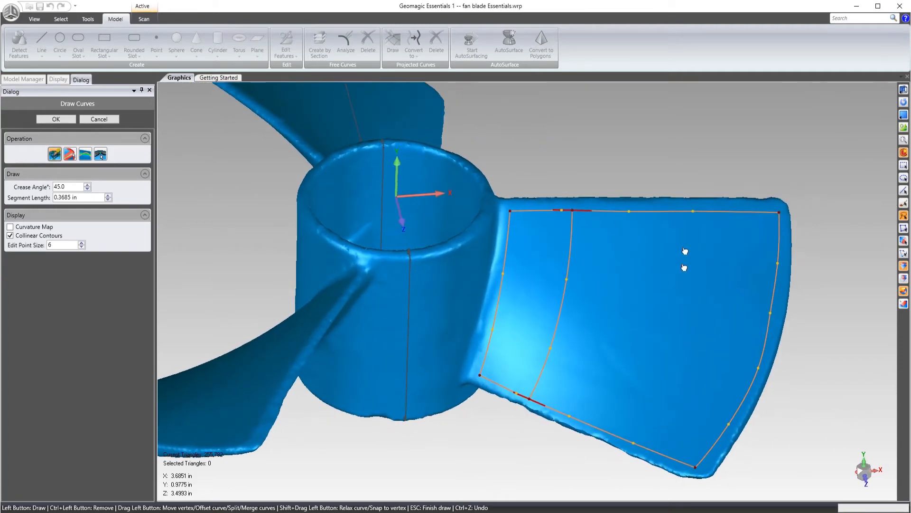
left_click(683, 211)
left_click(680, 265)
left_click(654, 374)
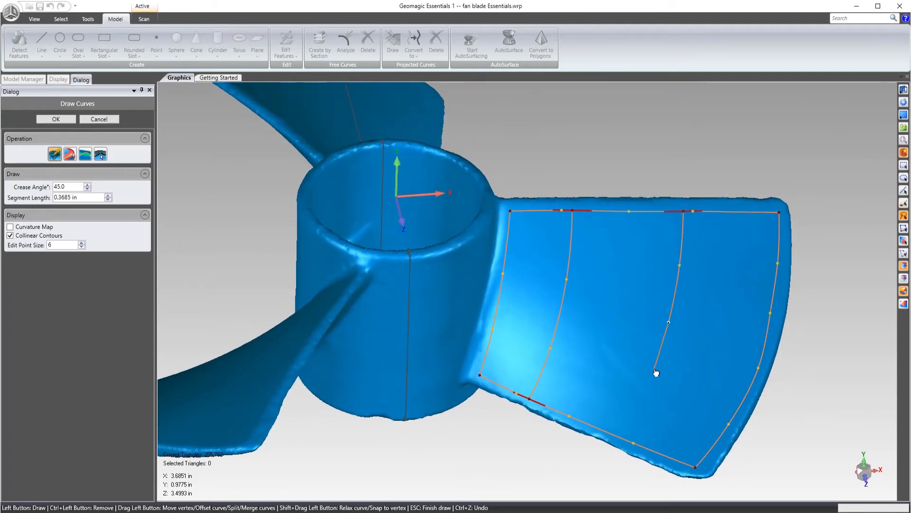
left_click(623, 437)
Step: Draw a spanwise curve across the lower part of the blade, from root to tip edge, intersecting both cross curves
left_click(493, 329)
left_click(550, 348)
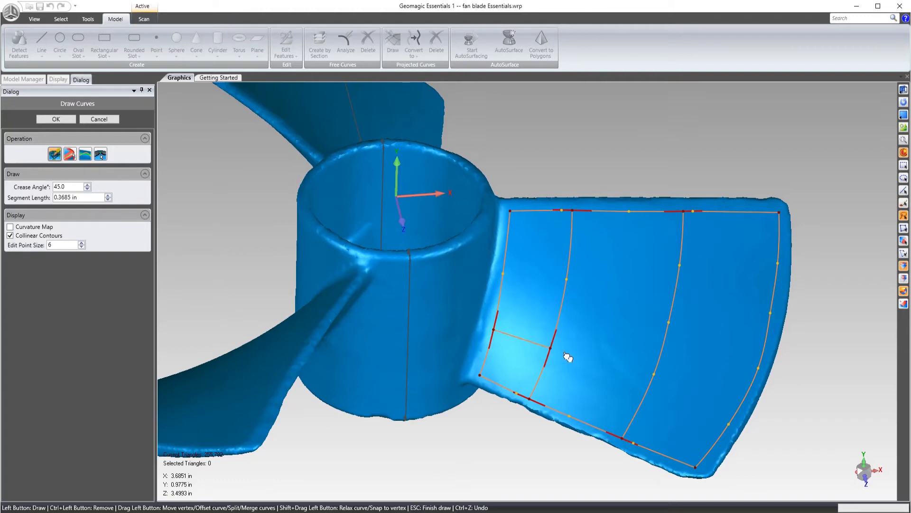
left_click(554, 348)
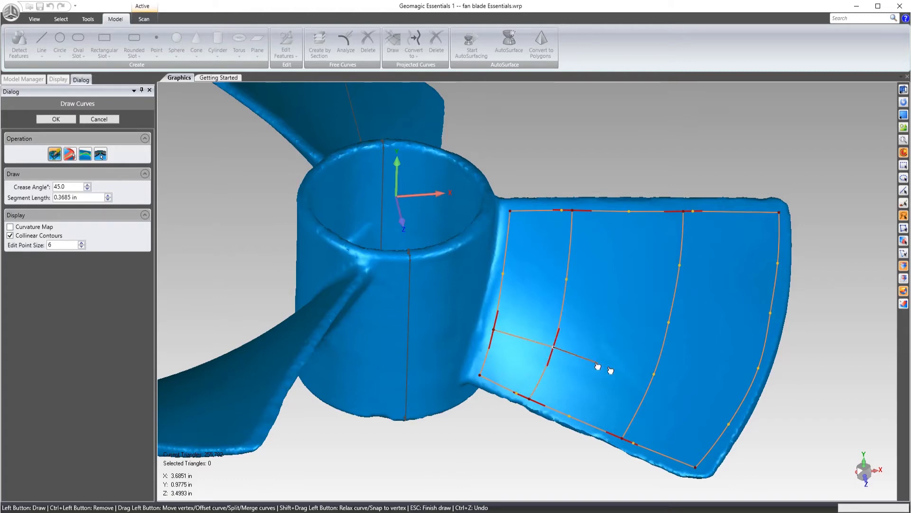
left_click(654, 375)
left_click(742, 403)
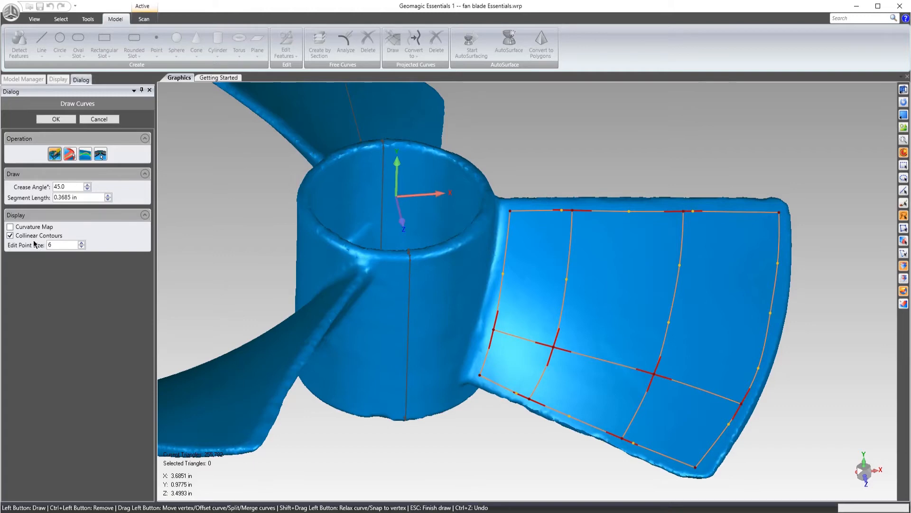
Step: Draw a second spanwise curve across the upper part of the blade, from root to tip edge, through both cross curves
scroll(553, 359, "up", 5)
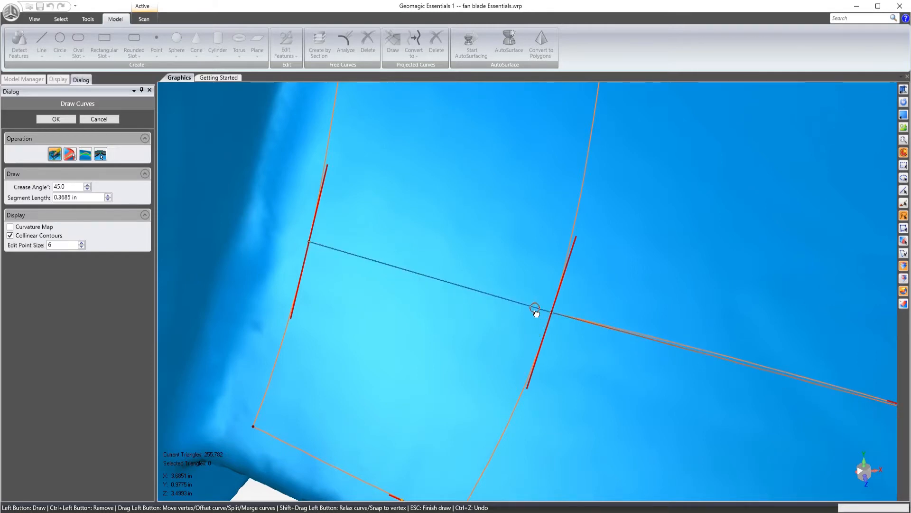
scroll(602, 331, "down", 3)
scroll(602, 331, "down", 5)
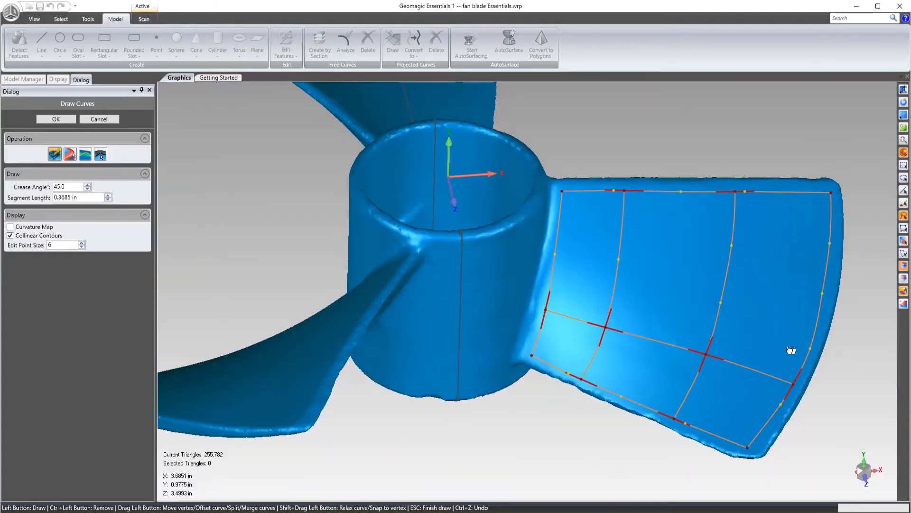
left_click(556, 245)
left_click(619, 249)
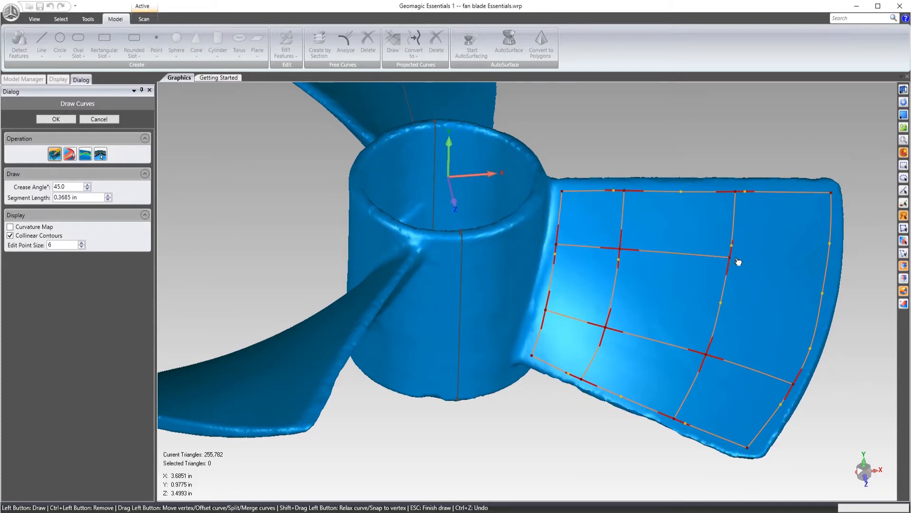
left_click(730, 258)
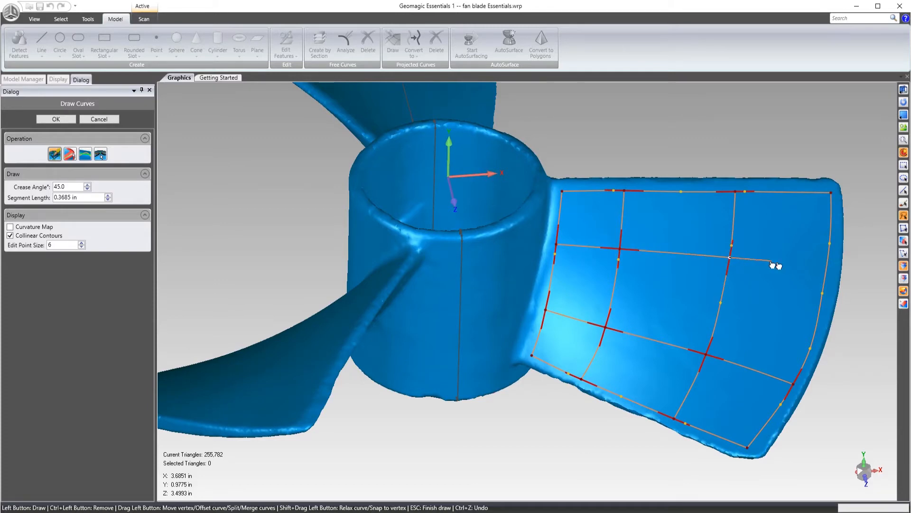
left_click(827, 267)
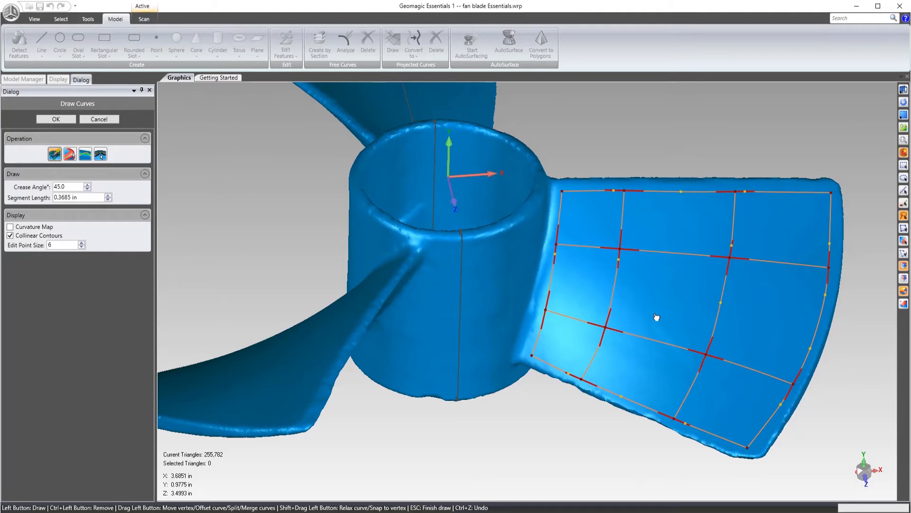
Step: Check the curve network on the blade and accept the drawn curves
middle_click_drag(687, 258, 646, 273)
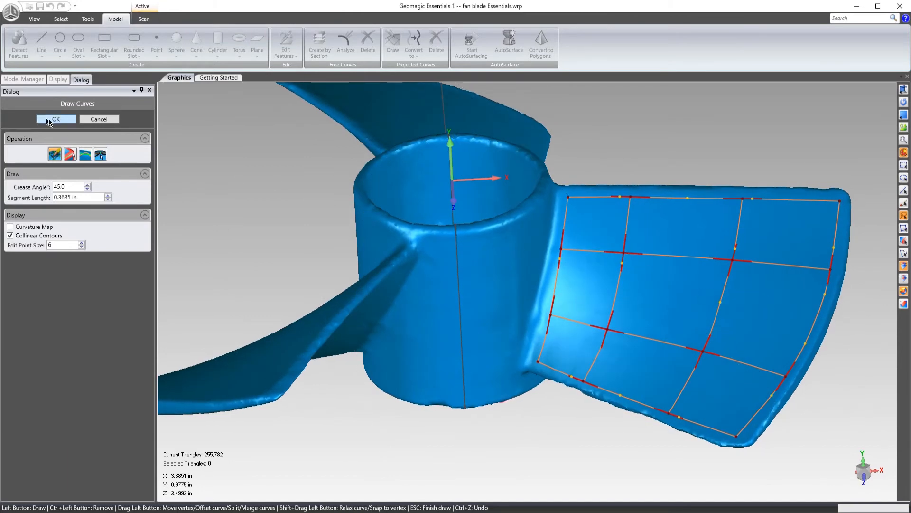
key("Escape")
mouse_move(716, 281)
middle_mouse_down()
mouse_move(592, 271)
mouse_move(560, 256)
mouse_move(583, 264)
mouse_move(621, 189)
mouse_move(741, 228)
mouse_move(717, 254)
mouse_move(734, 280)
mouse_move(727, 309)
mouse_move(740, 294)
middle_mouse_up()
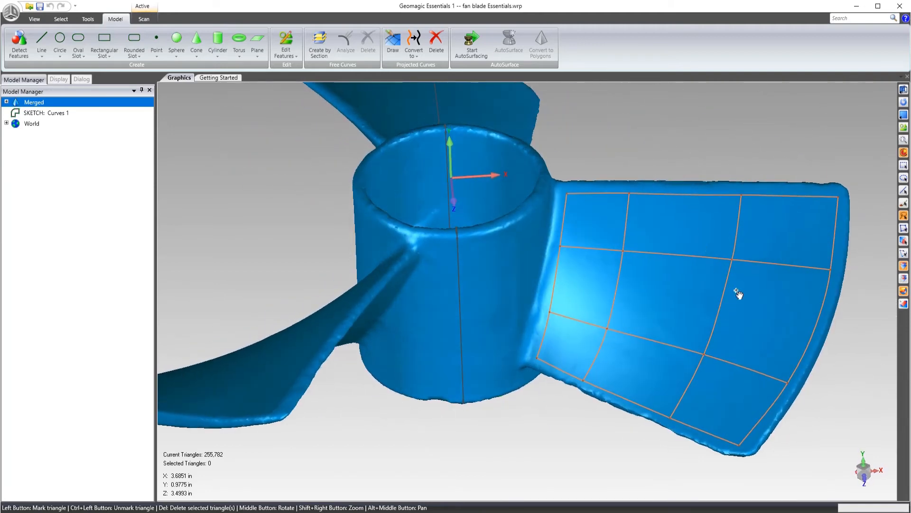
Step: Reopen curve drawing and trace a curve along the root on the reverse face of the same blade
left_click(393, 42)
mouse_move(766, 246)
middle_mouse_down()
mouse_move(528, 143)
mouse_move(759, 228)
mouse_move(834, 275)
mouse_move(757, 413)
mouse_move(864, 468)
mouse_move(895, 453)
mouse_move(646, 352)
middle_mouse_up()
scroll(643, 345, "down", 5)
middle_click_drag(814, 332, 649, 340)
scroll(649, 340, "up", 5)
middle_click_drag(708, 374, 732, 433)
scroll(764, 373, "down", 5)
scroll(781, 366, "up", 4)
middle_click_drag(781, 366, 776, 354)
scroll(775, 354, "down", 5)
scroll(763, 307, "up", 5)
middle_click_drag(762, 313, 771, 372)
scroll(773, 313, "up", 4)
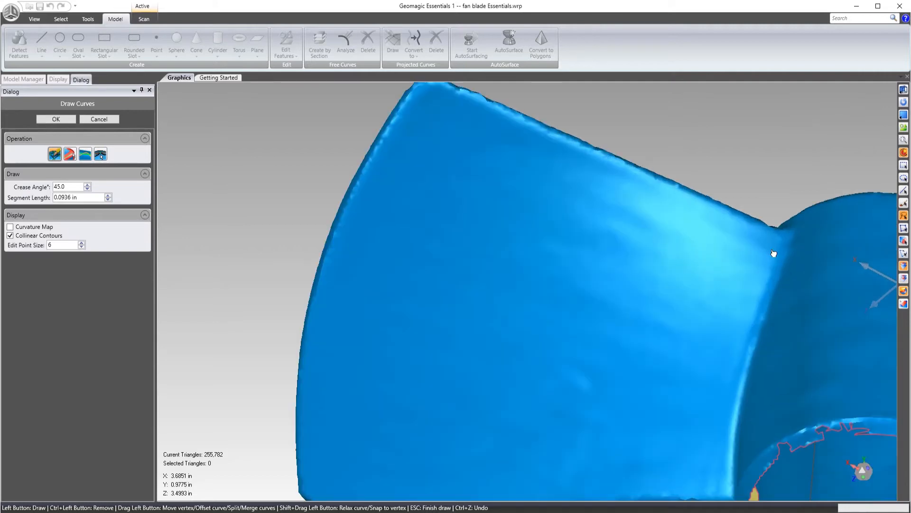
left_click_drag(771, 247, 726, 401)
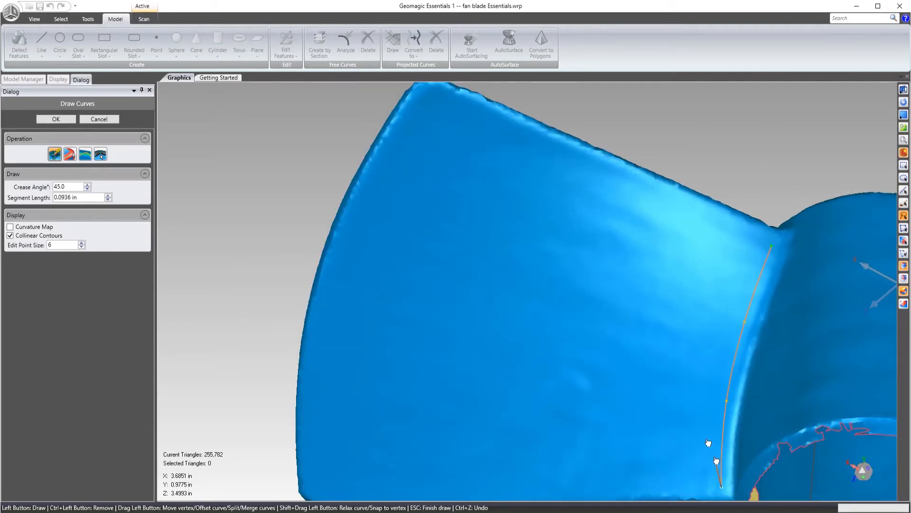
scroll(672, 340, "down", 5)
left_click(518, 409)
Step: Continue the reverse-face curve from the root along the blade's lower edge to the tip corner
scroll(521, 411, "up", 5)
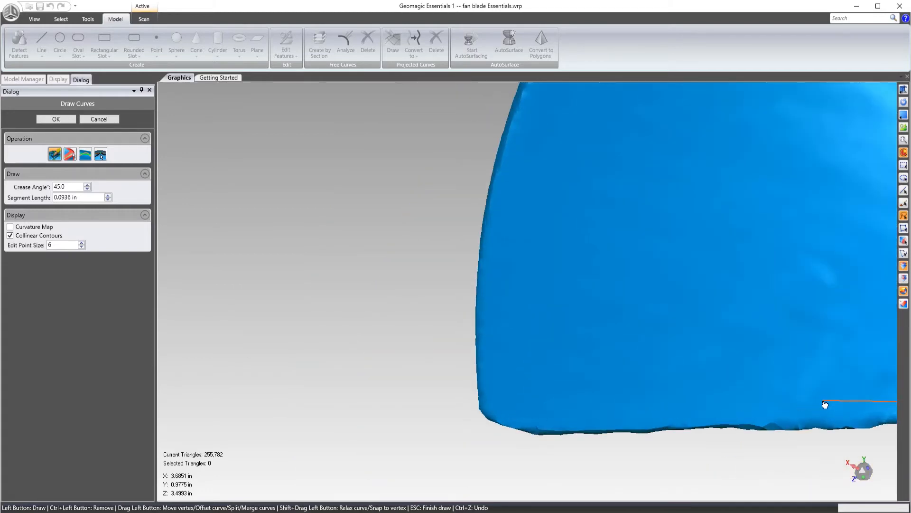
scroll(655, 372, "down", 5)
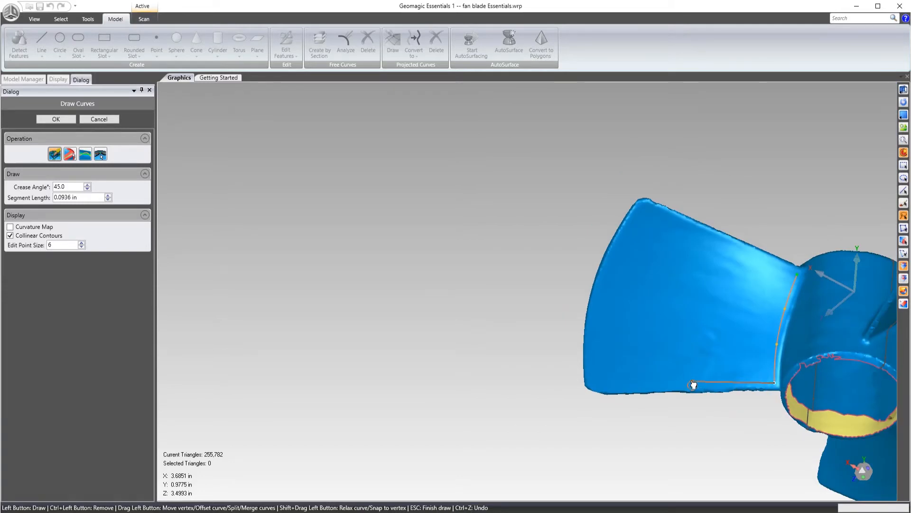
scroll(693, 384, "up", 5)
left_click(707, 384)
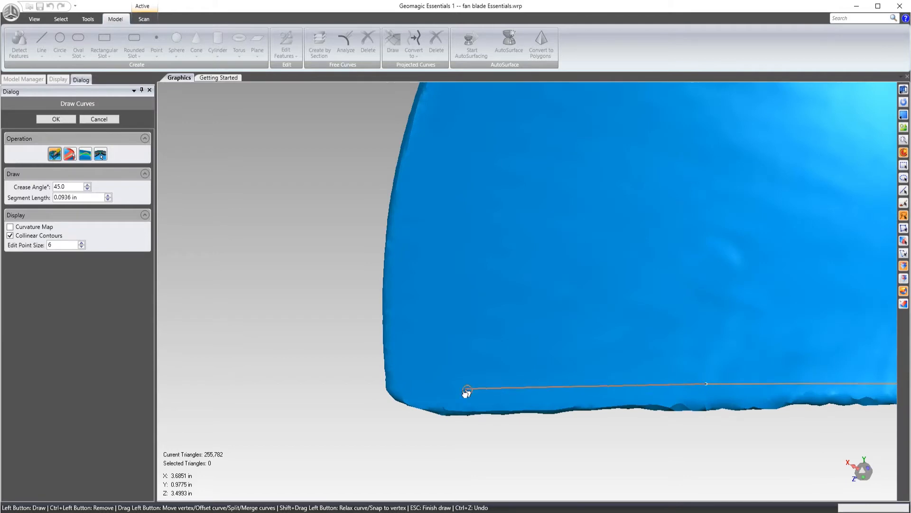
left_click(426, 397)
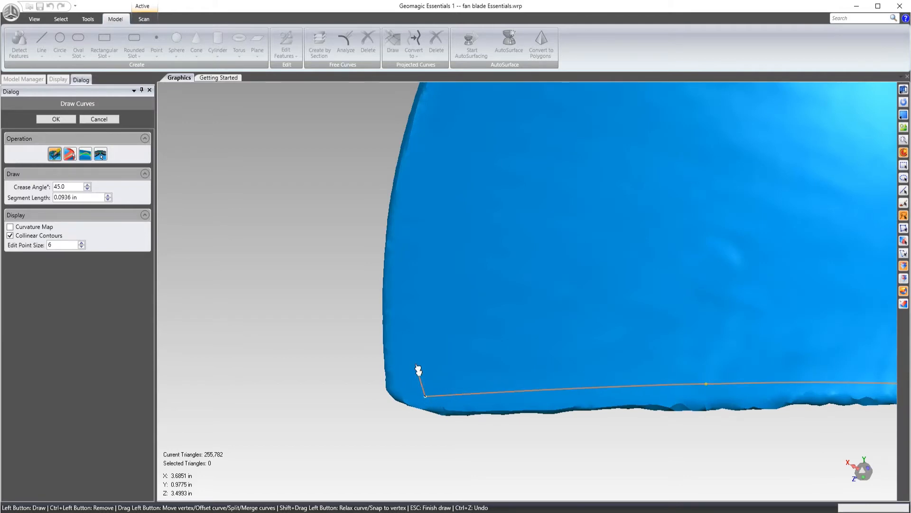
Step: Trace the reverse face's outer tip edge and upper edge, closing the outline at the root curve's upper end
key("Escape")
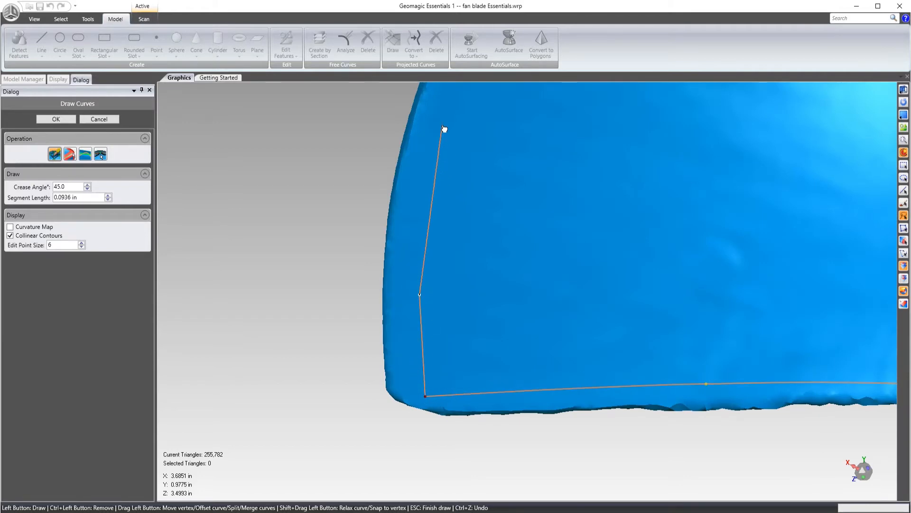
left_click(444, 132)
scroll(446, 134, "down", 5)
scroll(468, 118, "down", 2)
scroll(527, 136, "up", 5)
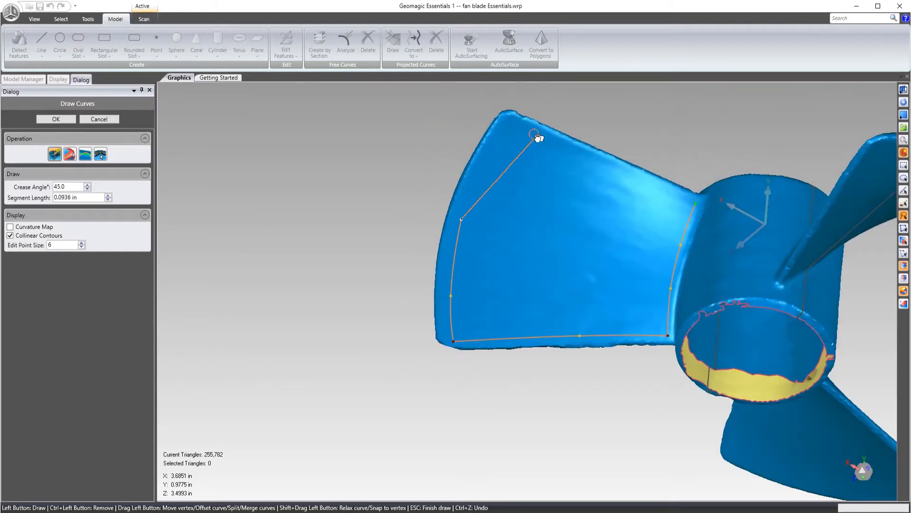
scroll(503, 149, "up", 3)
scroll(541, 102, "down", 3)
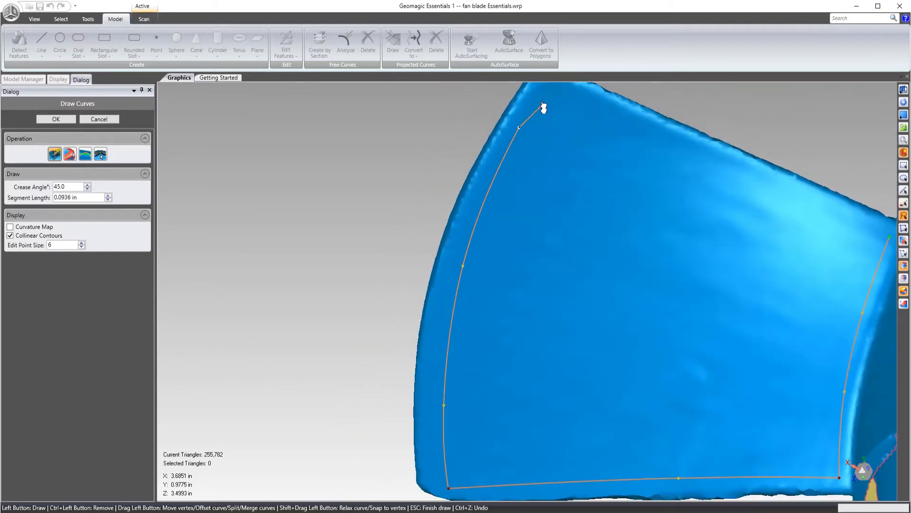
scroll(545, 100, "down", 3)
scroll(546, 97, "up", 2)
left_click(545, 90)
left_click(676, 149)
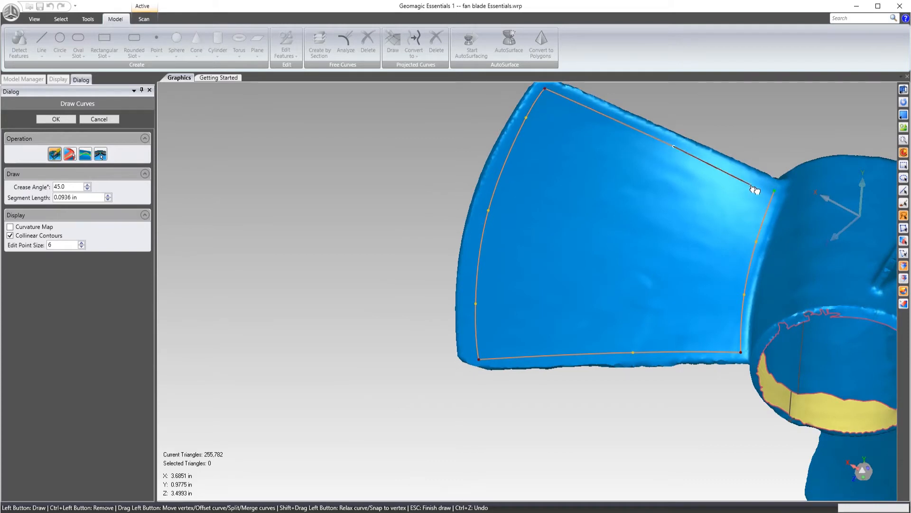
left_click(775, 192)
left_click(710, 163)
scroll(684, 242, "up", 4)
left_click(681, 246)
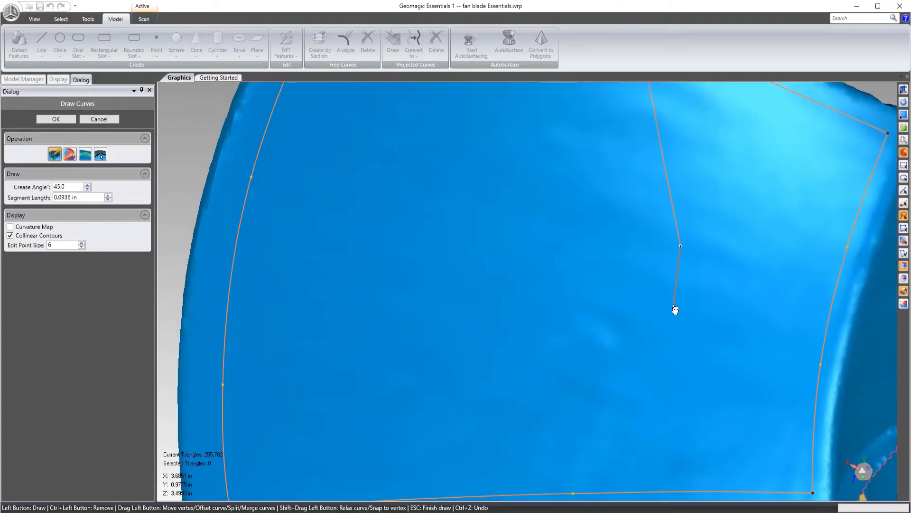
scroll(676, 309, "down", 4)
key("ctrl+z")
key("ctrl+z")
Step: Close the reverse-face outline at the root curve's upper end and draw a cross curve near the root from the upper to the lower edge
left_click(706, 202)
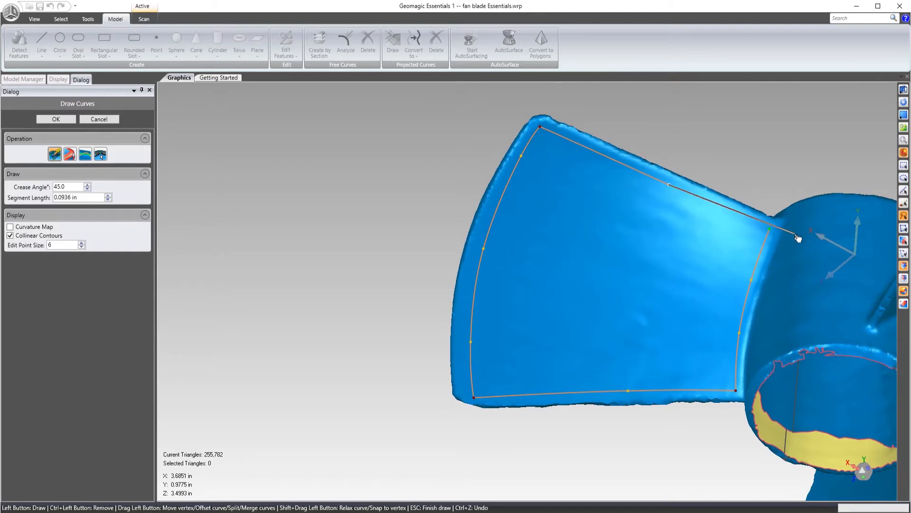
left_click(770, 232)
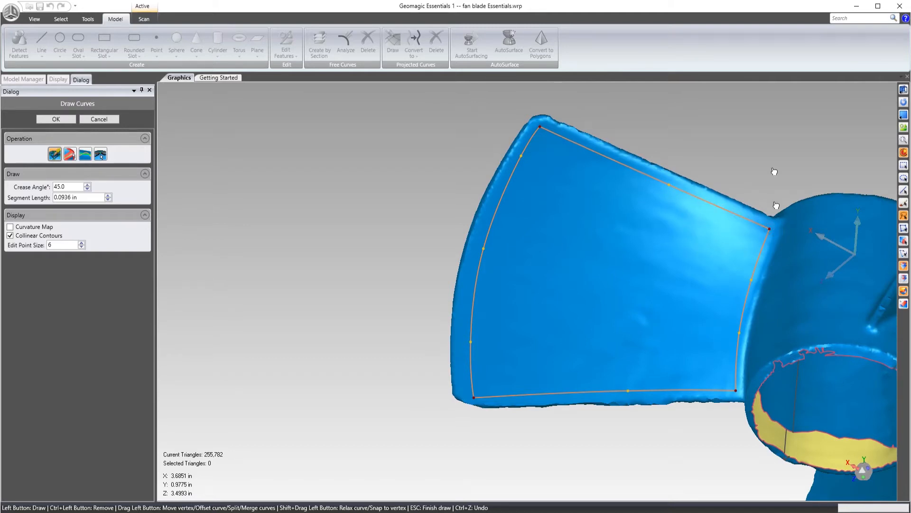
left_click(724, 212)
left_click(703, 266)
left_click(690, 320)
left_click(544, 396)
left_click(547, 305)
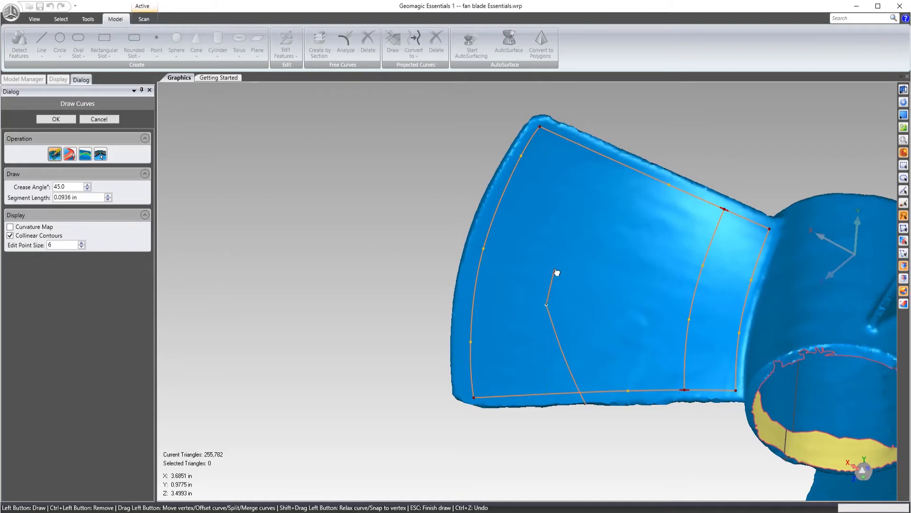
key("ctrl+z")
scroll(549, 305, "up", 3)
key("ctrl+z")
left_click(549, 307)
key("ctrl+z")
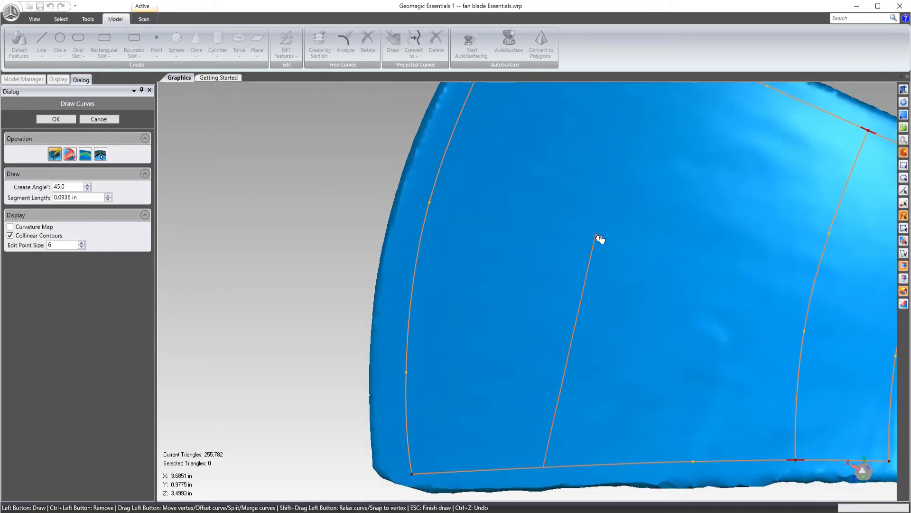
key("ctrl+z")
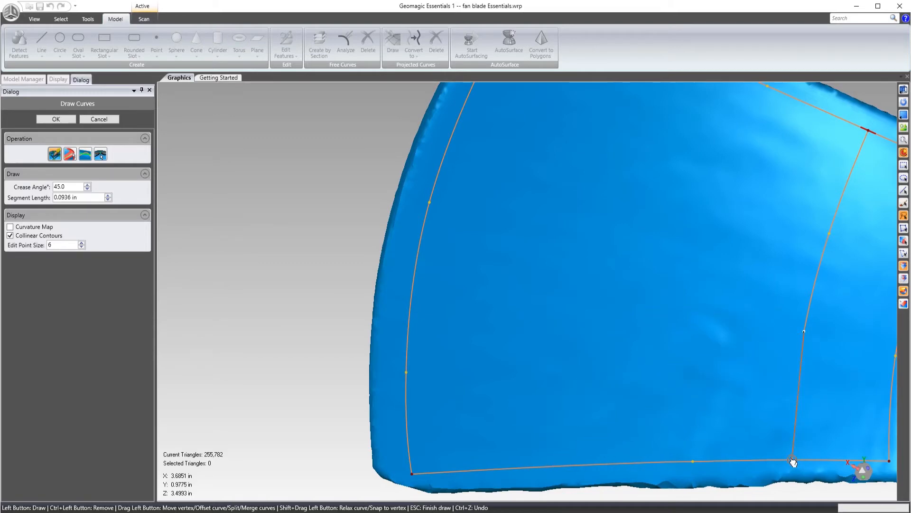
Step: End the root-side cross curve on the lower edge and draw a second cross curve nearer the tip, from lower to upper edge
left_click(792, 459)
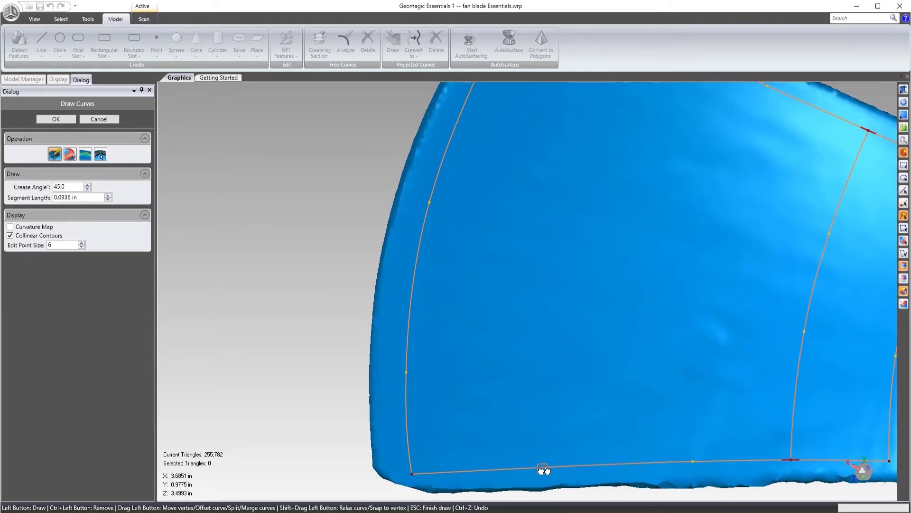
left_click(559, 466)
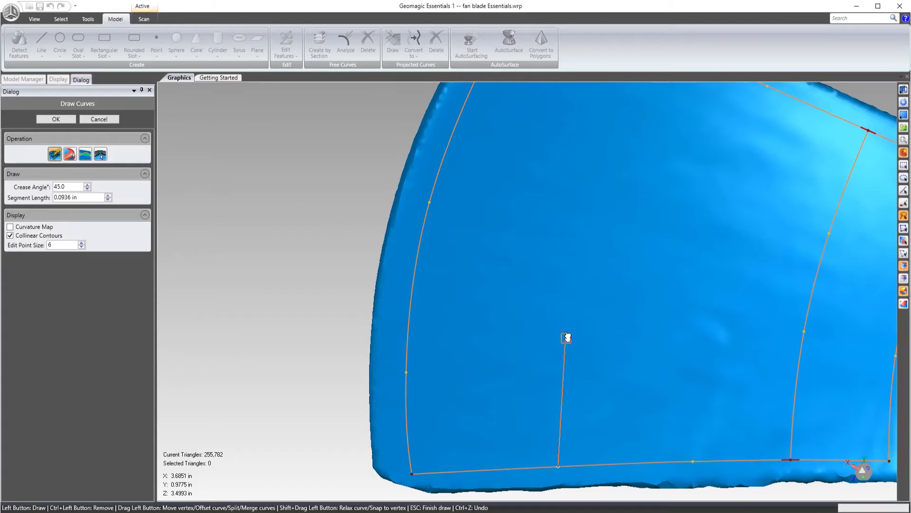
left_click(560, 324)
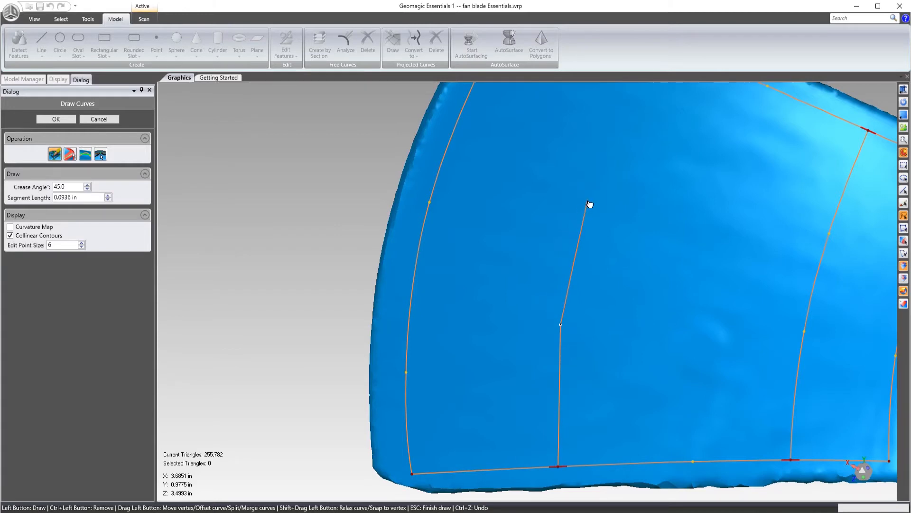
left_click(602, 161)
scroll(608, 162, "down", 5)
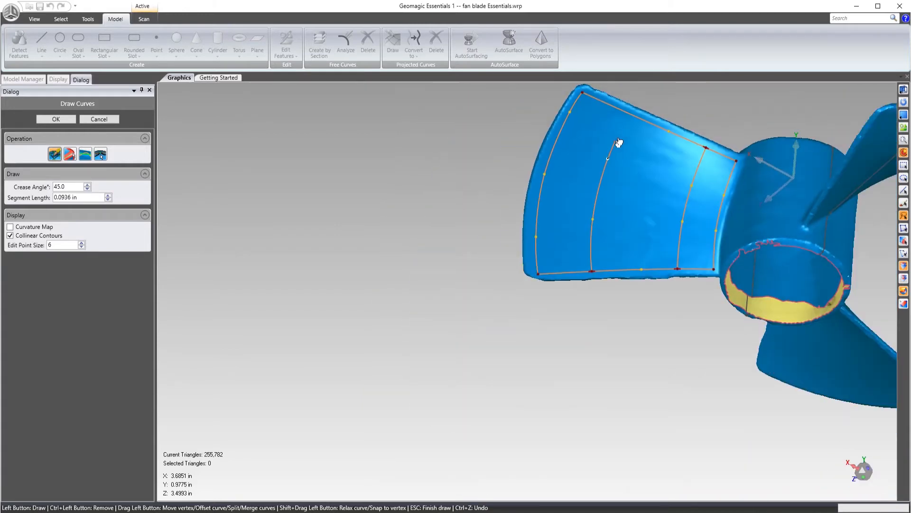
left_click(626, 114)
scroll(628, 115, "up", 5)
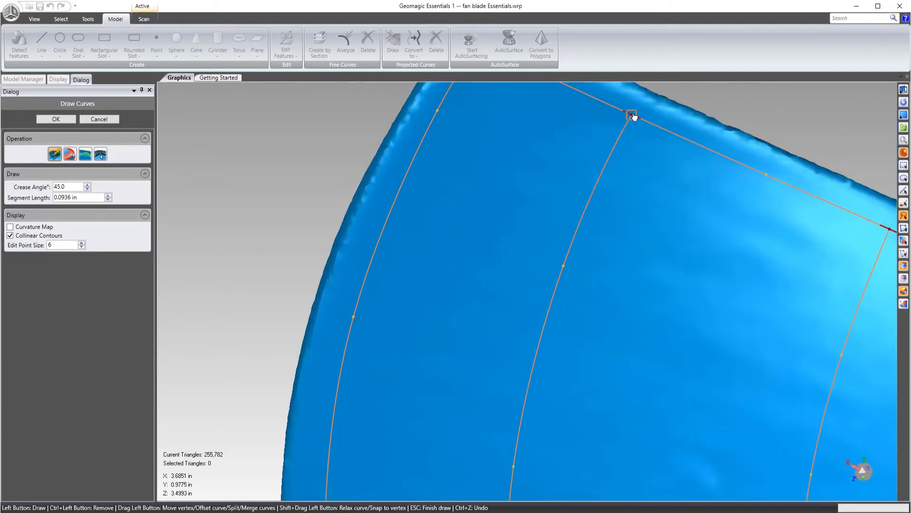
Step: Redo the tip-side cross curve's end on the upper edge and nudge its end point along that edge
scroll(632, 121, "down", 4)
right_click_drag(628, 145, 561, 175)
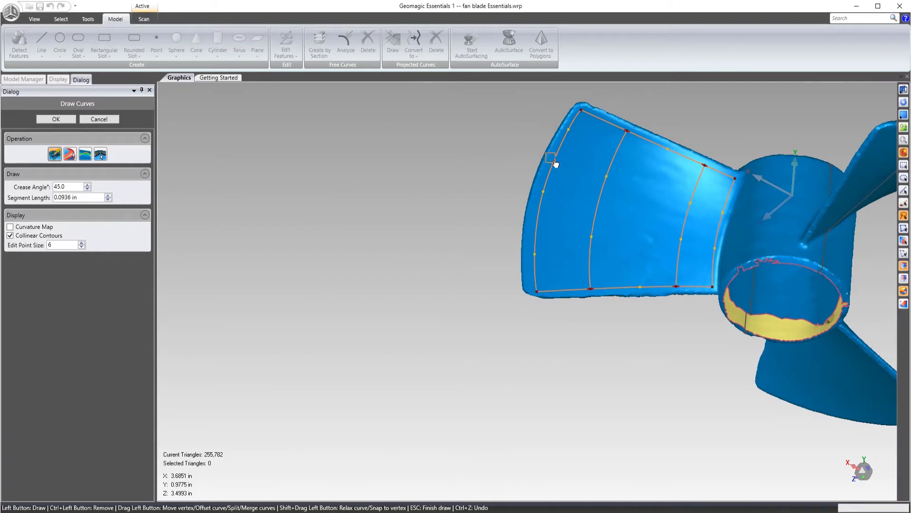
key("ctrl+z")
left_click(628, 134)
scroll(632, 137, "up", 5)
left_click_drag(624, 135, 628, 137)
scroll(621, 143, "down", 5)
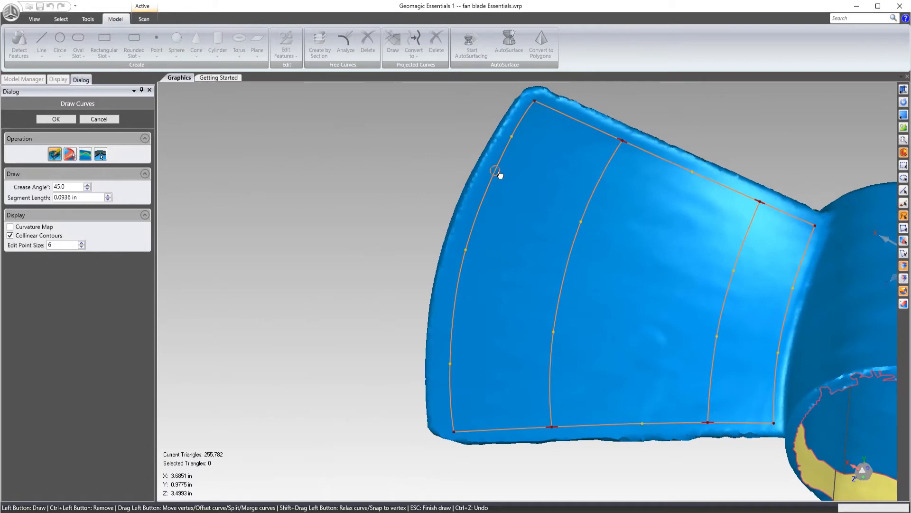
Step: Draw the upper lengthwise curve from the tip edge through both cross curves to the root curve
left_click(586, 209)
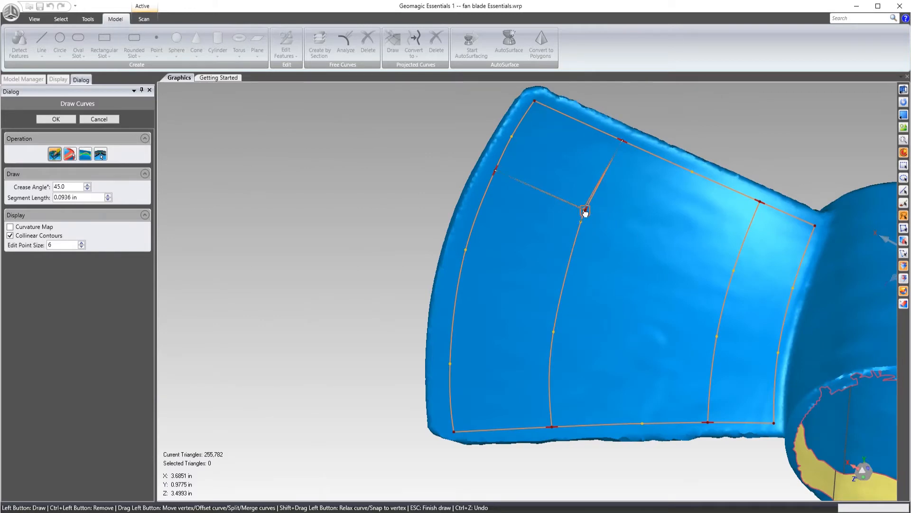
left_click(736, 264)
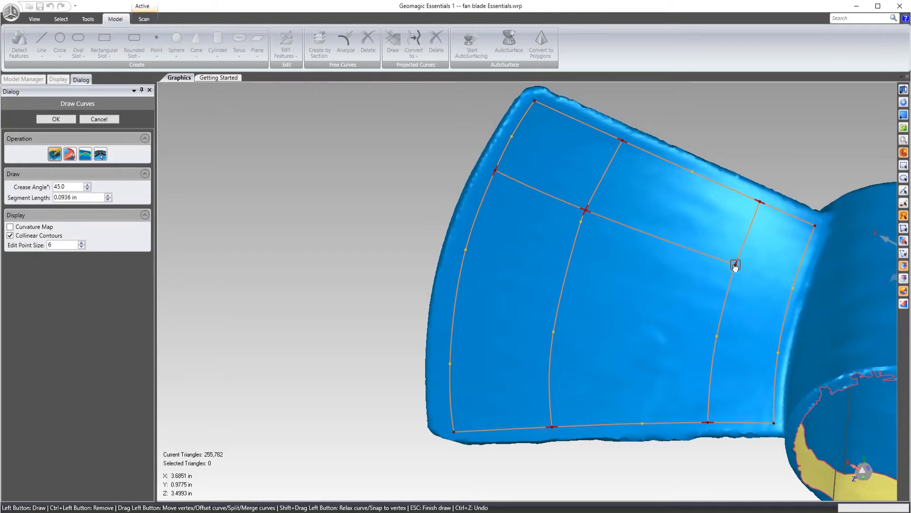
left_click(794, 284)
Step: Draw the lower lengthwise curve from the tip edge through both cross curves, ending on the root curve
left_click(456, 302)
left_click(555, 319)
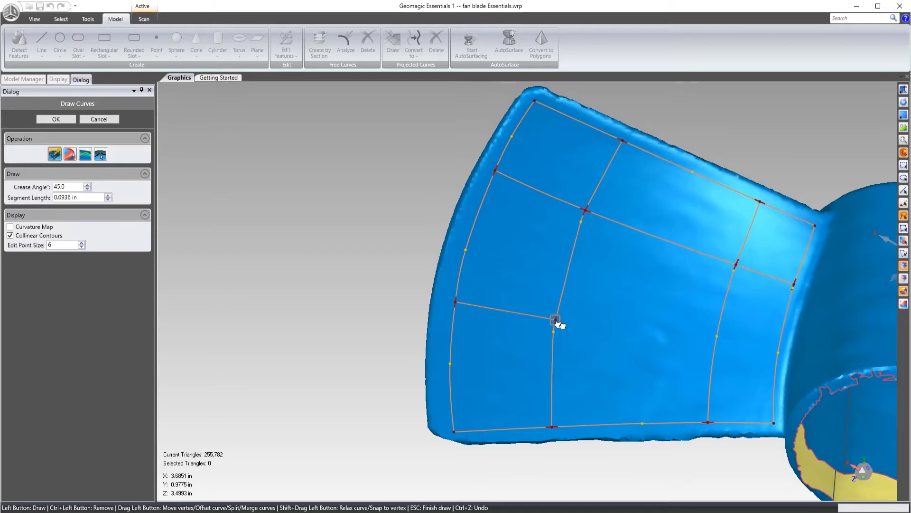
left_click(715, 347)
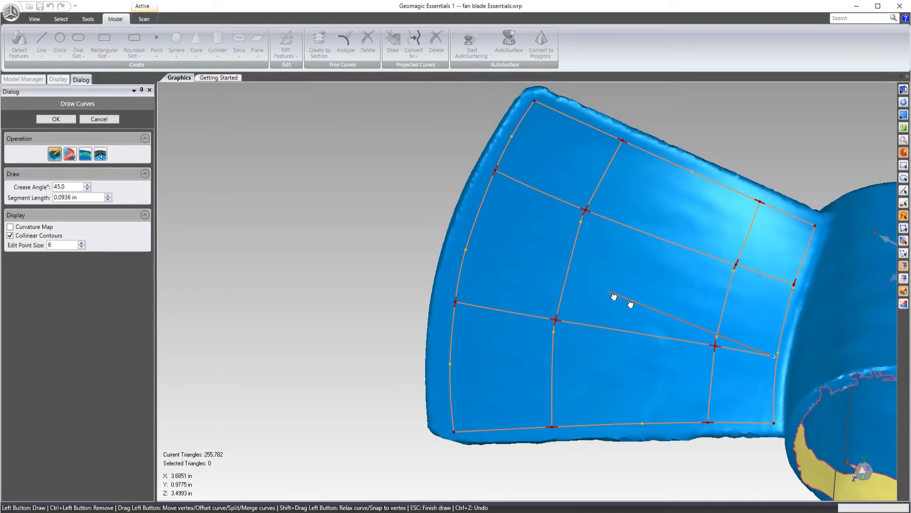
key("ctrl+z")
scroll(778, 357, "up", 5)
scroll(782, 360, "down", 8)
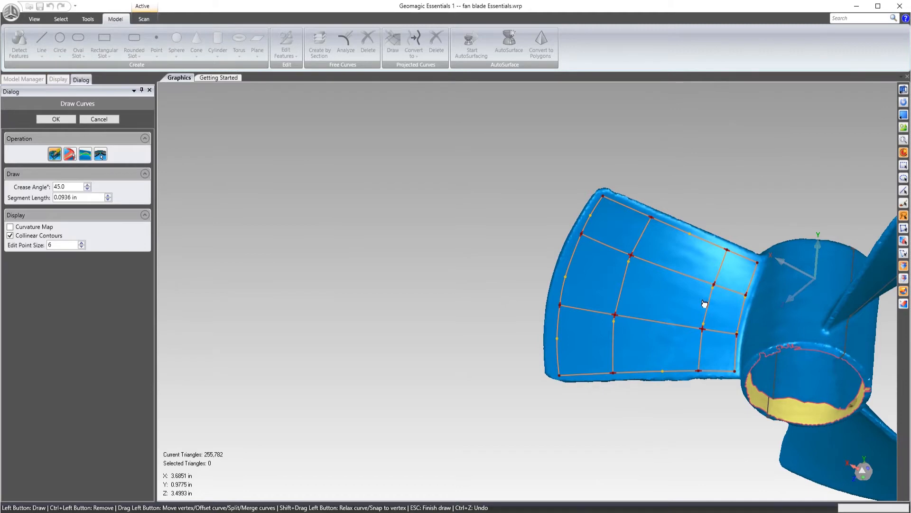
Step: Offset the root-side cross curve toward the tip, bow the tip-side cross curve slightly outward, and accept the drawn curves
left_click_drag(712, 306, 696, 298)
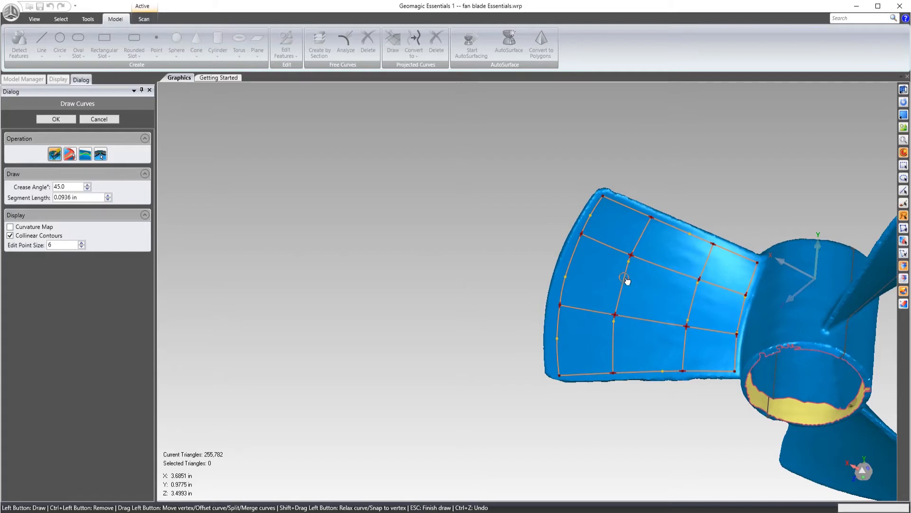
scroll(626, 283, "up", 5)
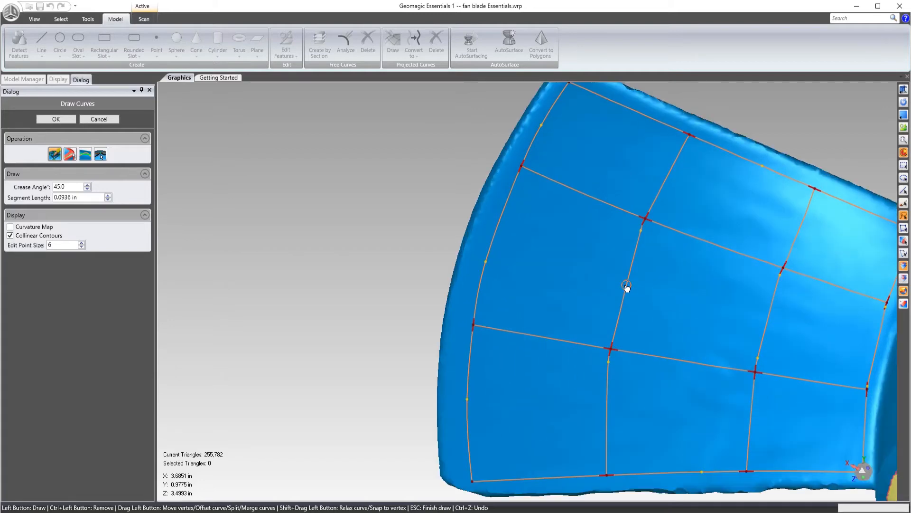
left_click_drag(626, 287, 621, 285)
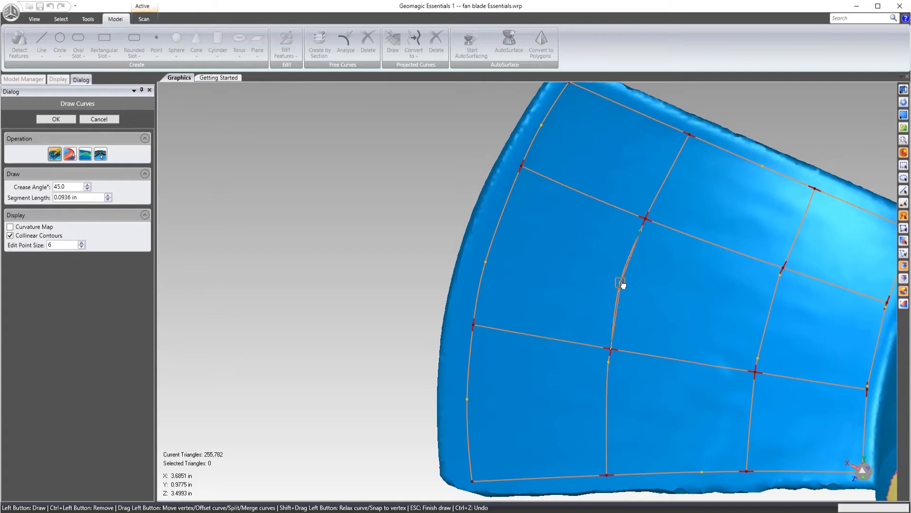
scroll(618, 244, "down", 3)
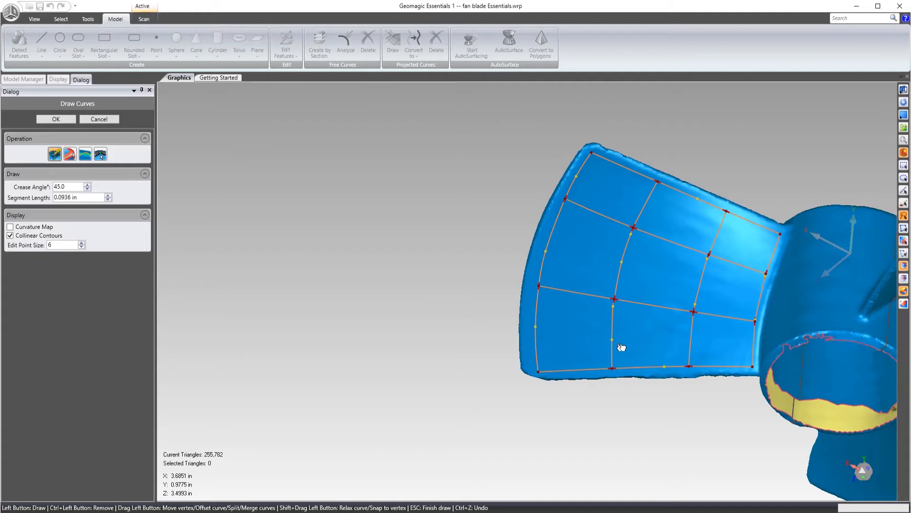
left_click_drag(612, 342, 612, 340)
left_click(63, 122)
Step: Convert the projected curves to free curves with adaptive layout, 99 maximum control points and 0.002374 in control point spacing
mouse_move(608, 194)
middle_mouse_down()
mouse_move(730, 361)
mouse_move(850, 315)
mouse_move(822, 405)
mouse_move(698, 321)
middle_mouse_up()
scroll(621, 287, "down", 3)
scroll(731, 219, "up", 4)
middle_click_drag(741, 218, 786, 163)
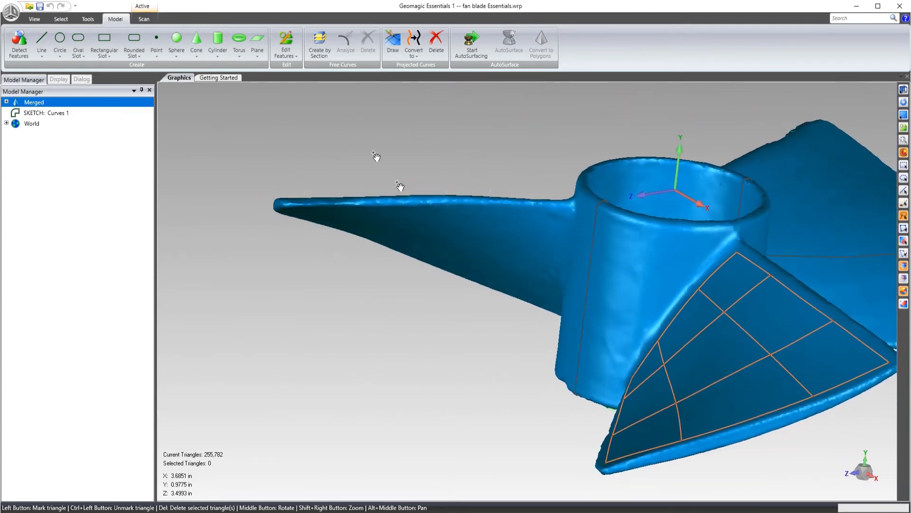
left_click(415, 56)
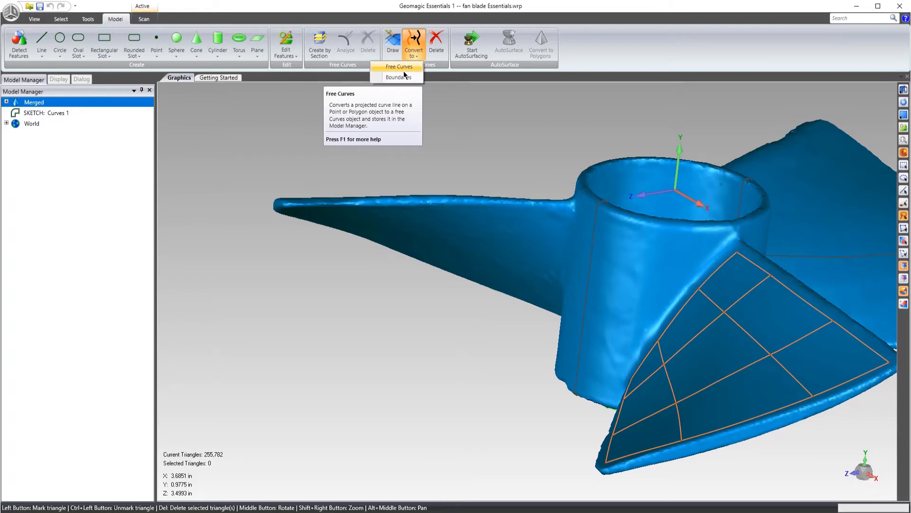
left_click(401, 66)
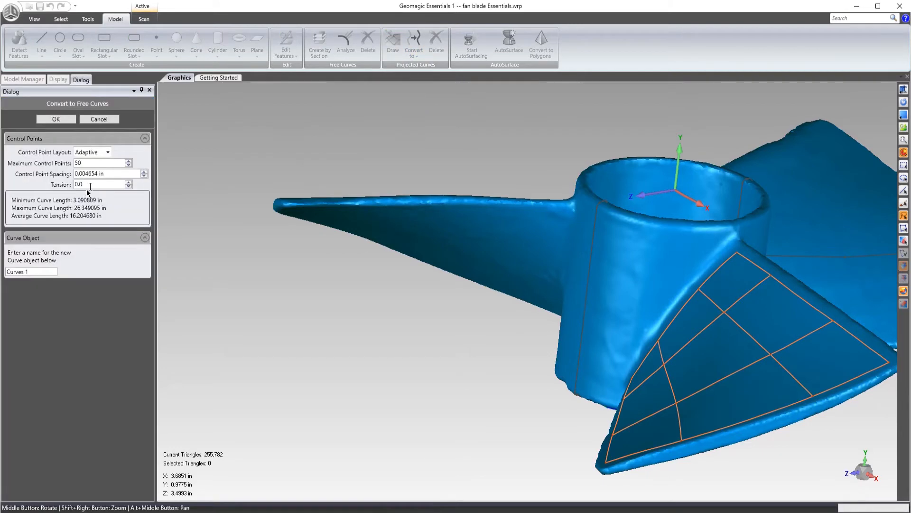
left_click_drag(86, 173, 122, 174)
key("BackSpace")
left_click(62, 119)
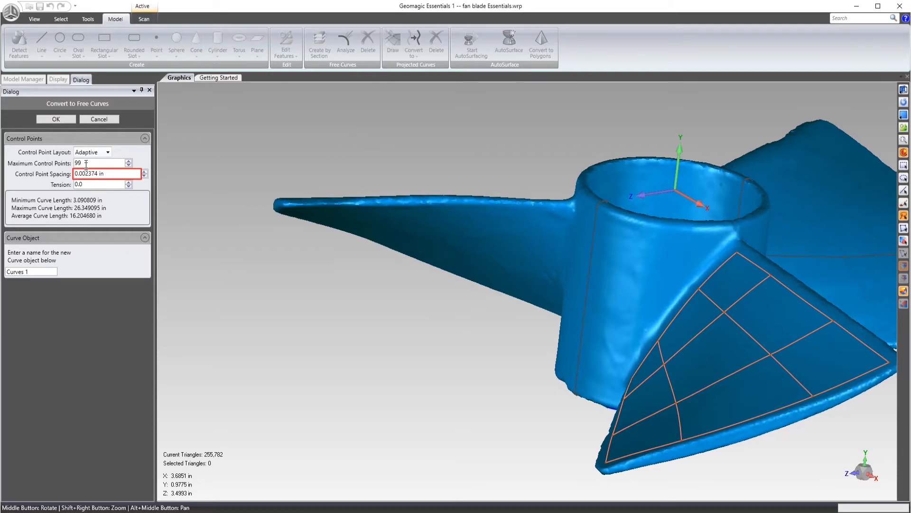
left_click_drag(88, 173, 121, 171)
left_click(57, 120)
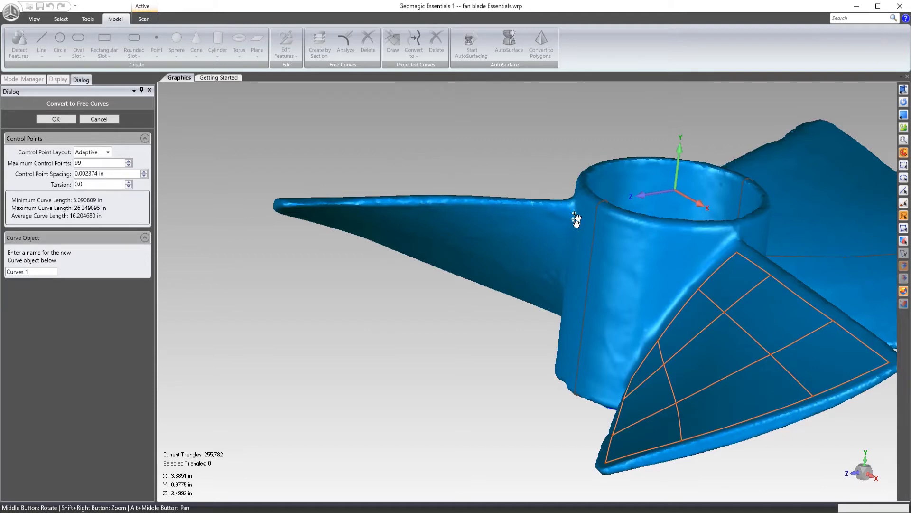
left_click(61, 119)
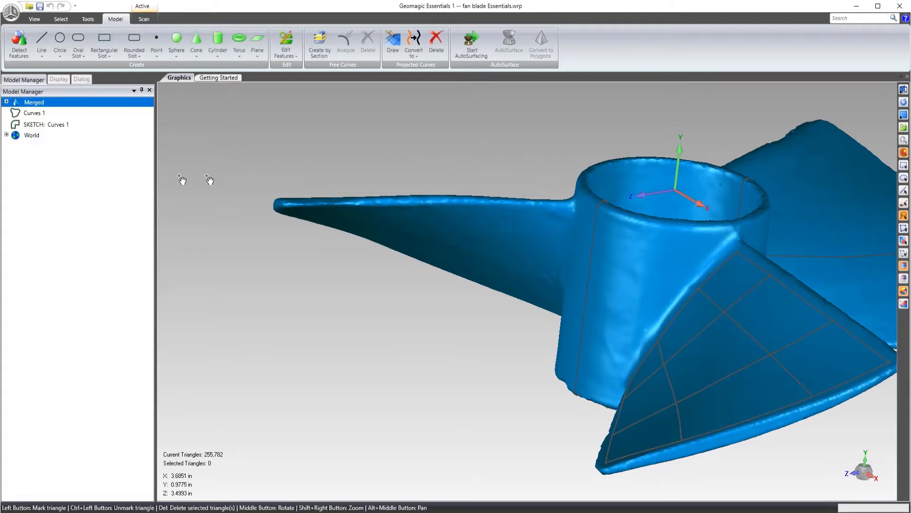
Step: Display the Curves 1 object on its own, without the Merged mesh covering it
middle_click_drag(444, 187, 384, 204)
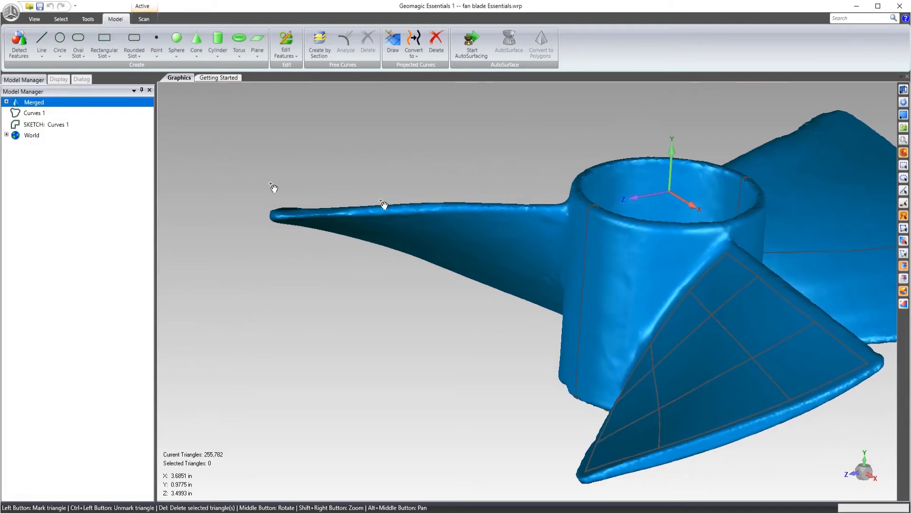
right_click(36, 106)
left_click(52, 119)
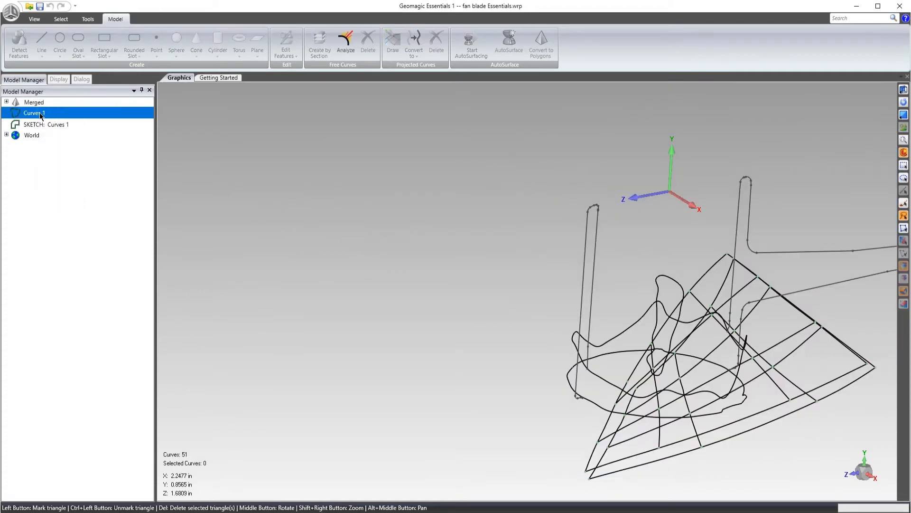
middle_click_drag(495, 228, 602, 260)
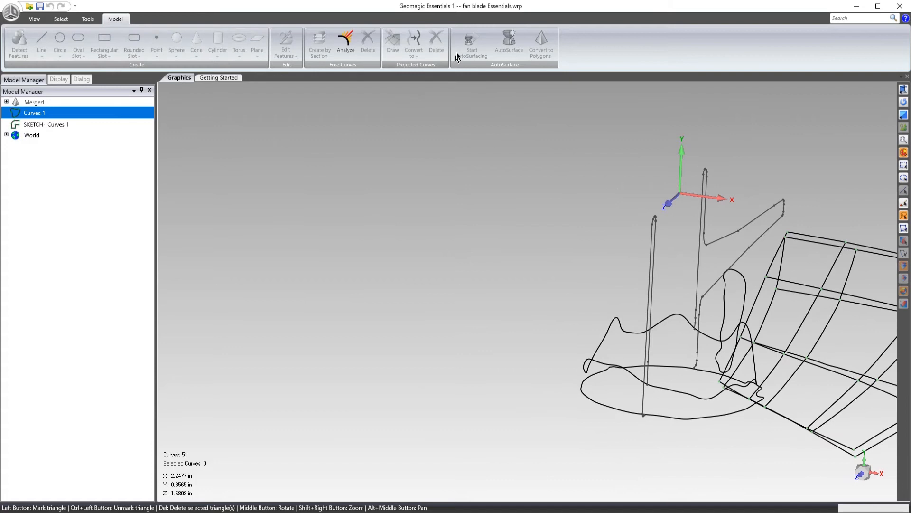
Step: Delete the wavy stray curve above the hub's base and the narrow closed loop between the hub and the blade
middle_click_drag(437, 155, 617, 353)
left_click(616, 354)
key("Delete")
middle_click_drag(566, 320, 732, 327)
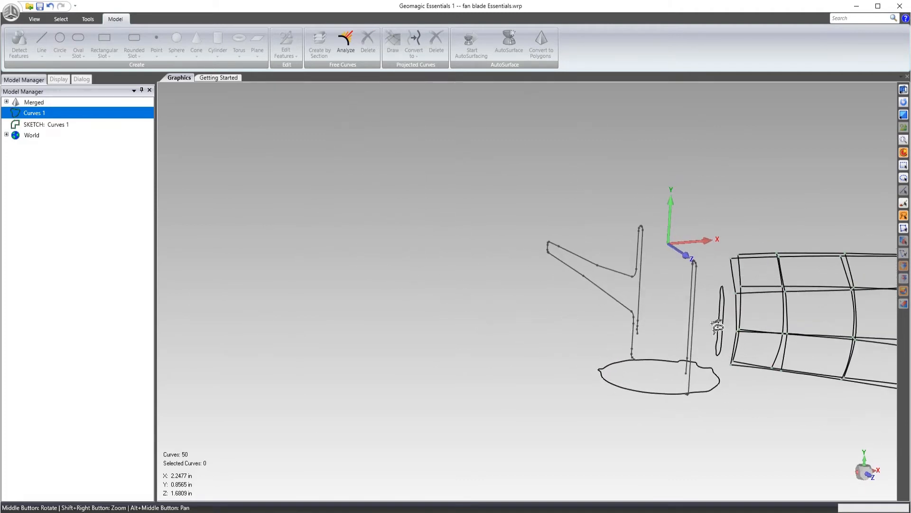
middle_click_drag(652, 319, 683, 334)
scroll(691, 385, "up", 4)
middle_click_drag(693, 378, 703, 277)
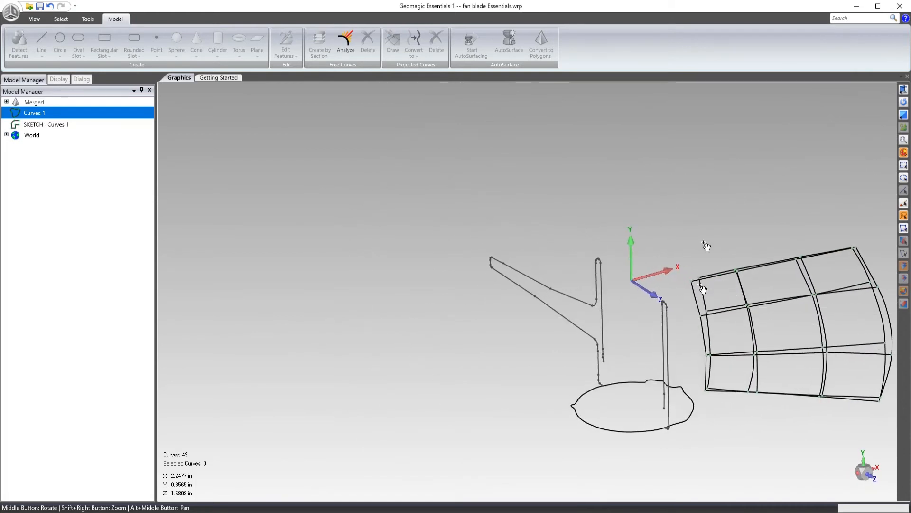
scroll(671, 200, "down", 5)
scroll(717, 248, "up", 6)
scroll(629, 248, "down", 4)
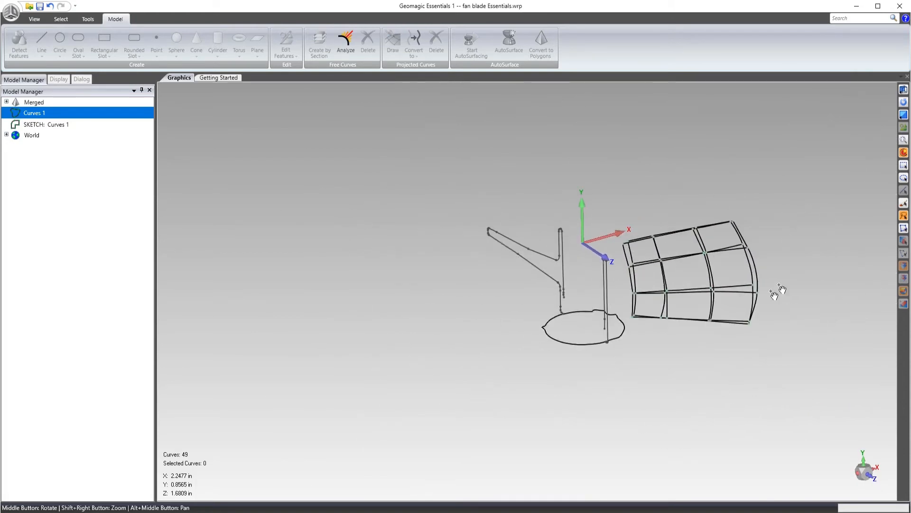
scroll(779, 291, "up", 3)
scroll(598, 266, "down", 2)
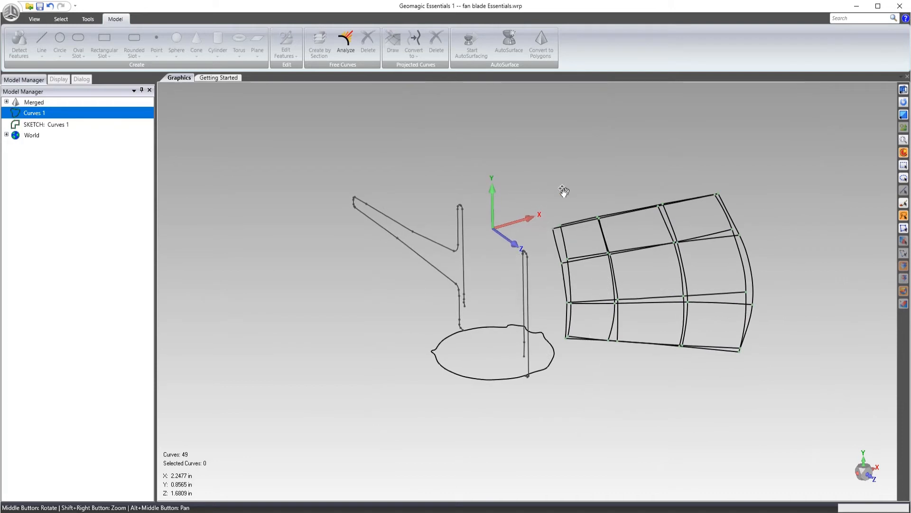
Step: Activate the Merged mesh and prepare it for exact surfacing with Start AutoSurfacing
left_click(34, 103)
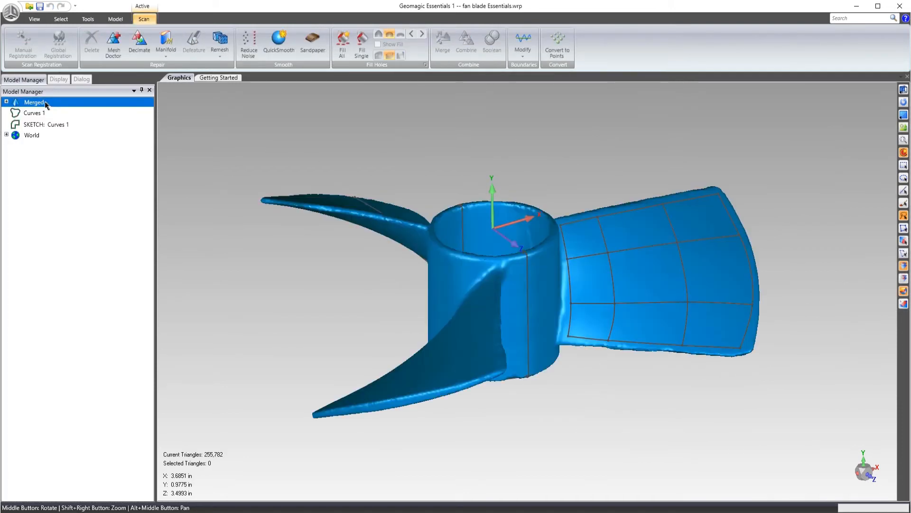
left_click(116, 19)
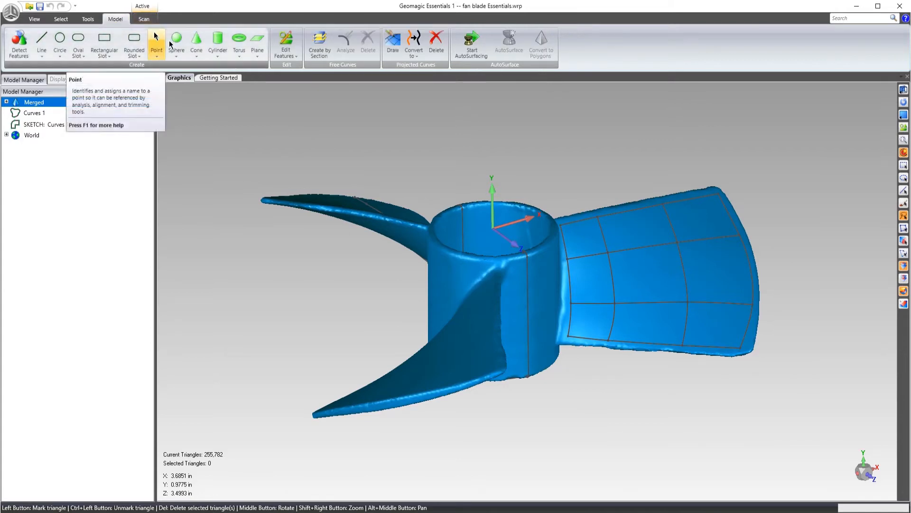
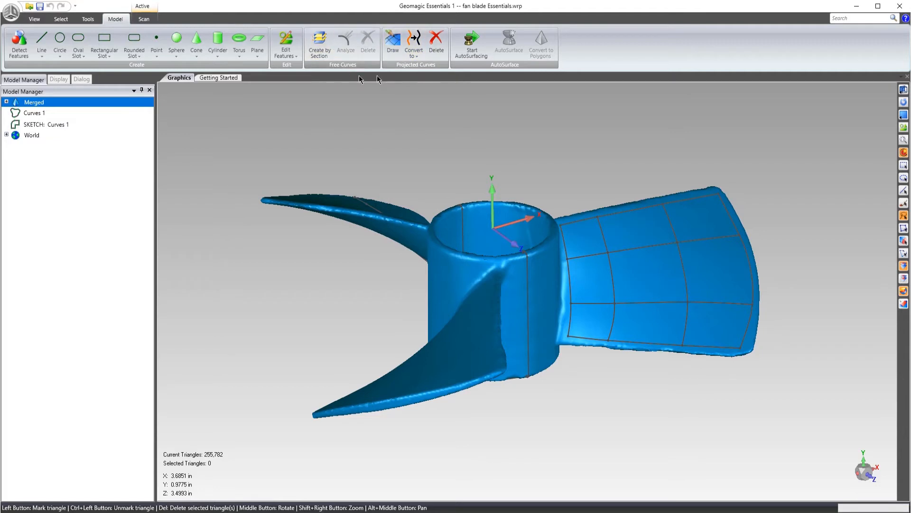
left_click(474, 40)
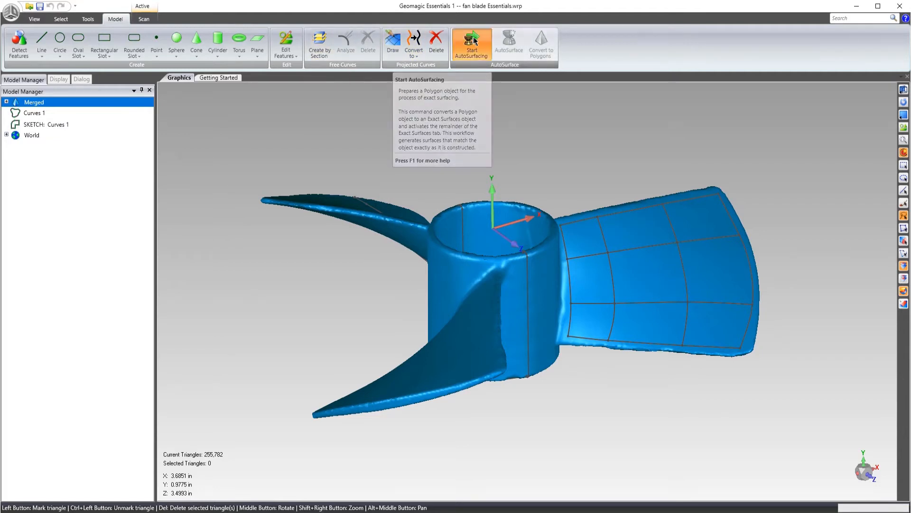
left_click(438, 298)
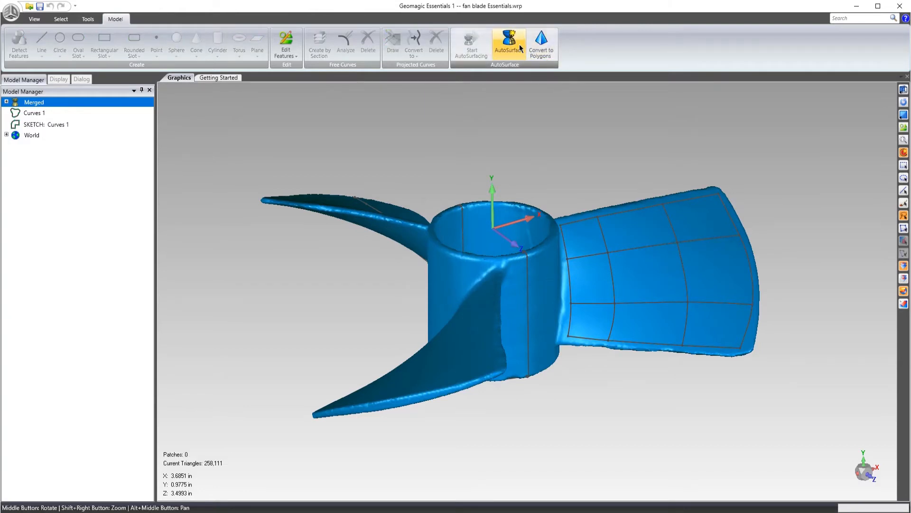
Step: AutoSurface the Merged mesh with Mechanical geometry, auto-estimated patch count and adaptive fitting at 0.0025875 in tolerance
left_click(520, 45)
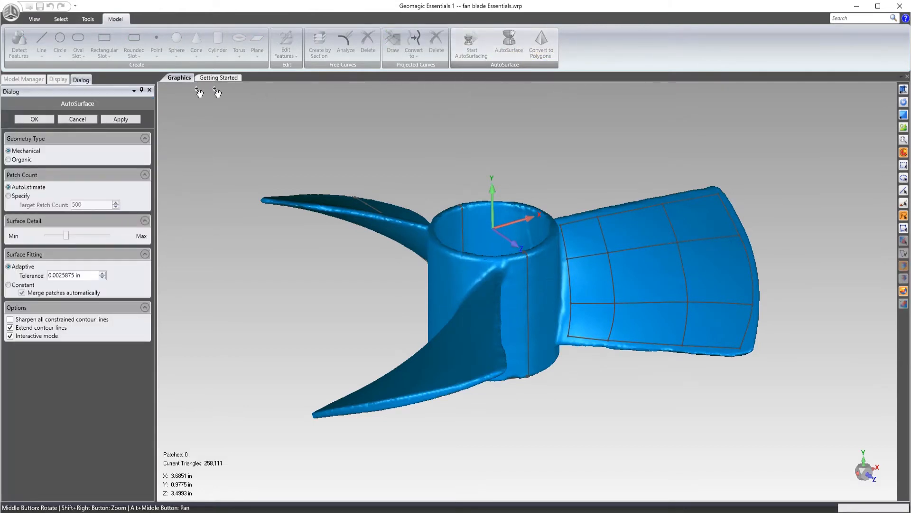
left_click(128, 119)
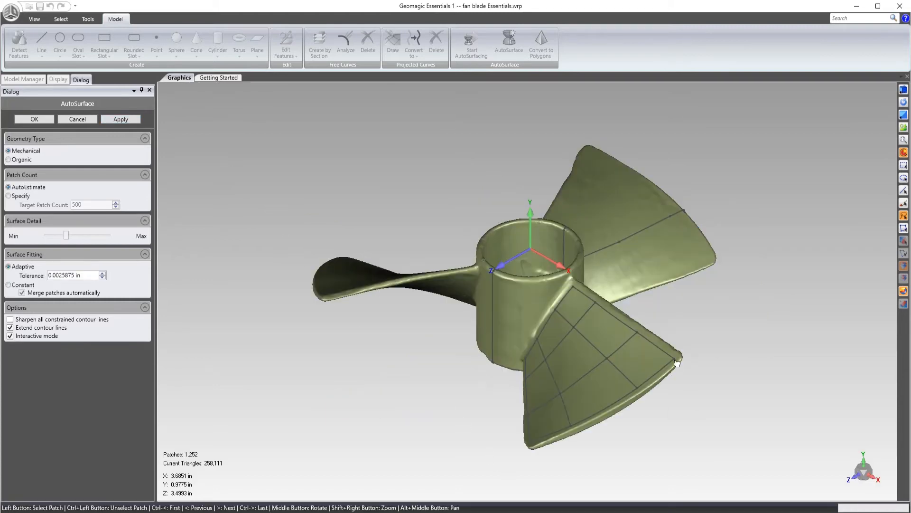
scroll(513, 297, "up", 3)
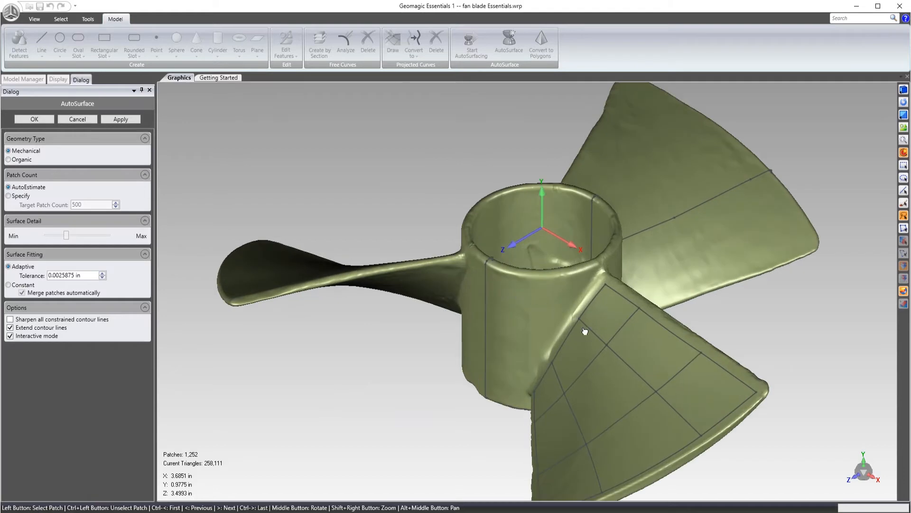
scroll(624, 337, "down", 2)
scroll(631, 341, "up", 1)
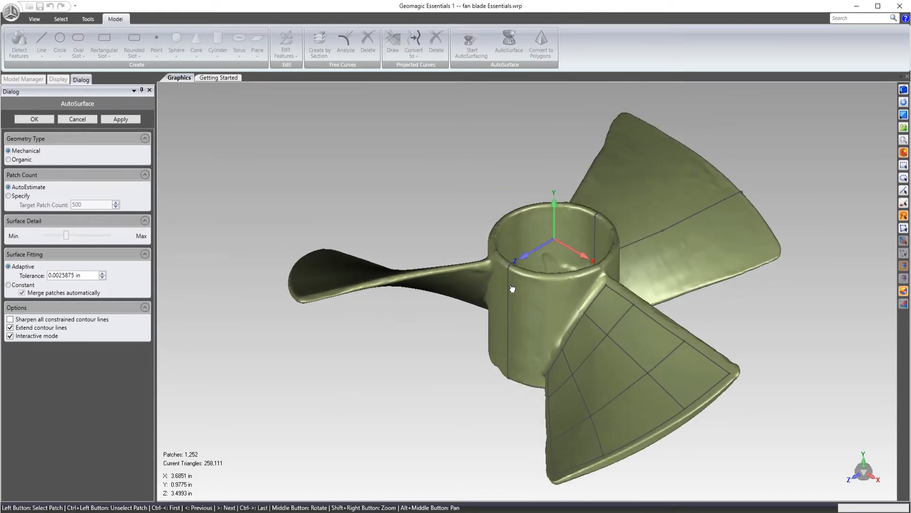
left_click(34, 119)
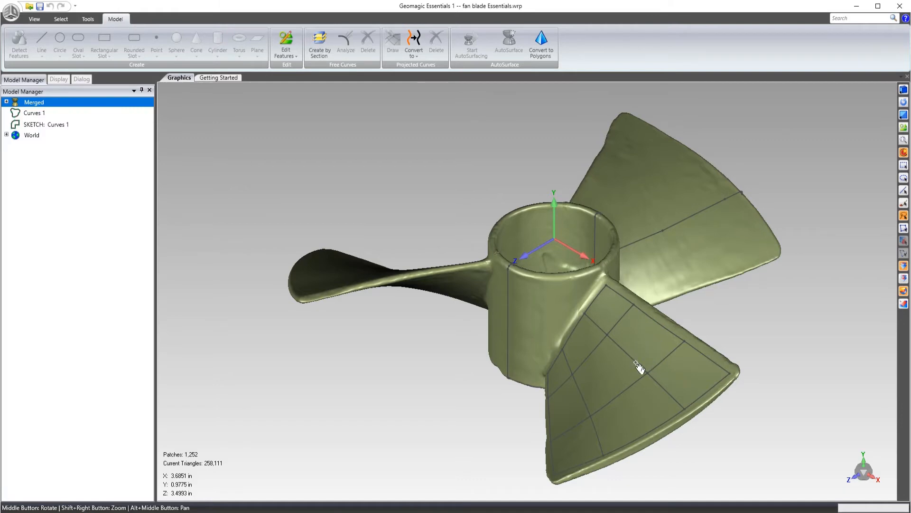
Step: Display the reference plane, line and point features over the surfaced fan model
middle_click_drag(608, 302, 608, 299)
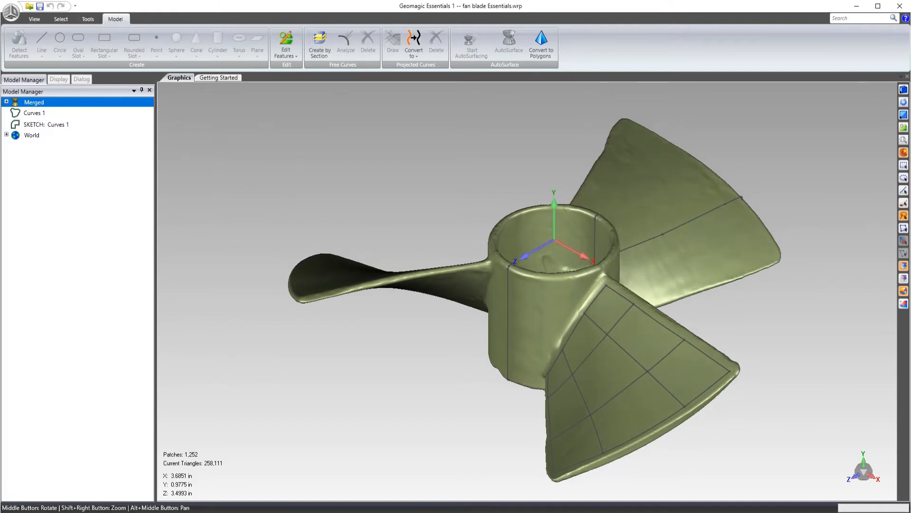
left_click(903, 127)
middle_click_drag(651, 256, 624, 119)
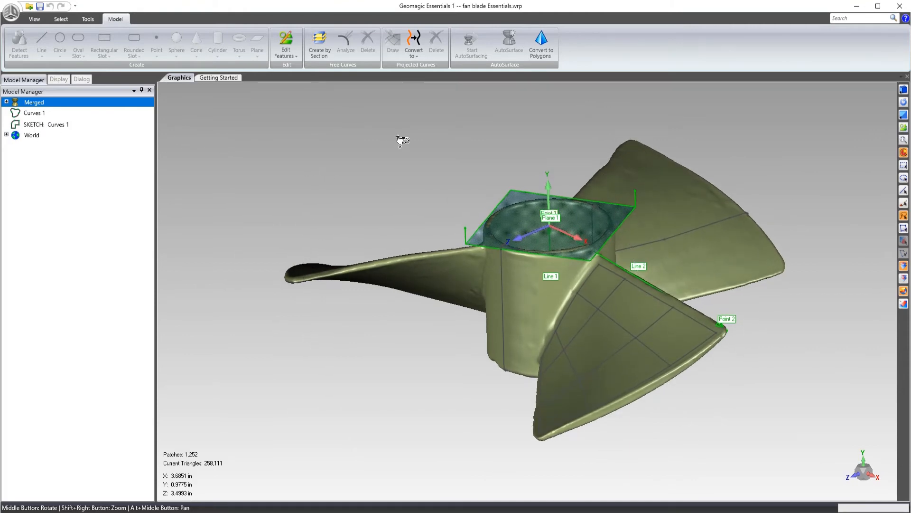
scroll(670, 261, "up", 2)
middle_click_drag(715, 294, 712, 286)
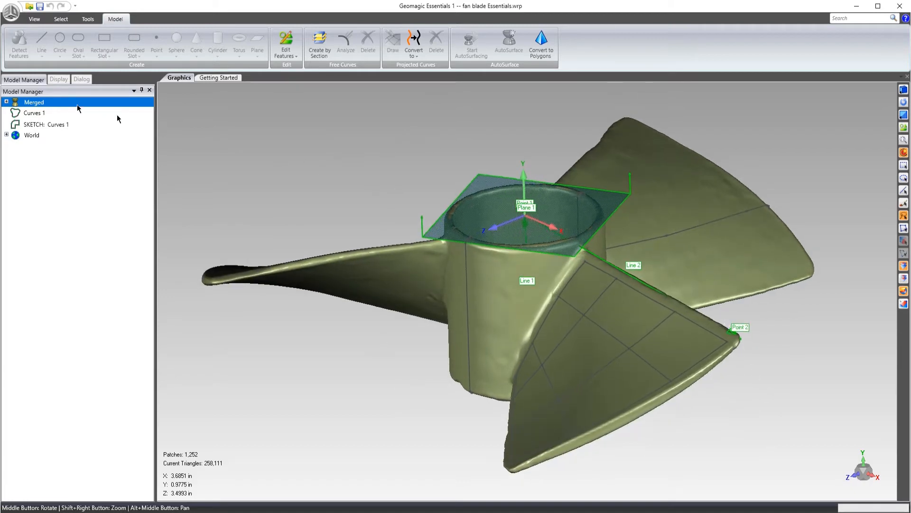
Step: Look through the SKETCH: Curves 1 and Curves 1 objects, and make Merged the active object again
left_click(43, 124)
left_click(33, 114)
left_click(33, 104)
middle_click_drag(707, 237, 711, 240)
middle_click_drag(609, 218, 611, 210)
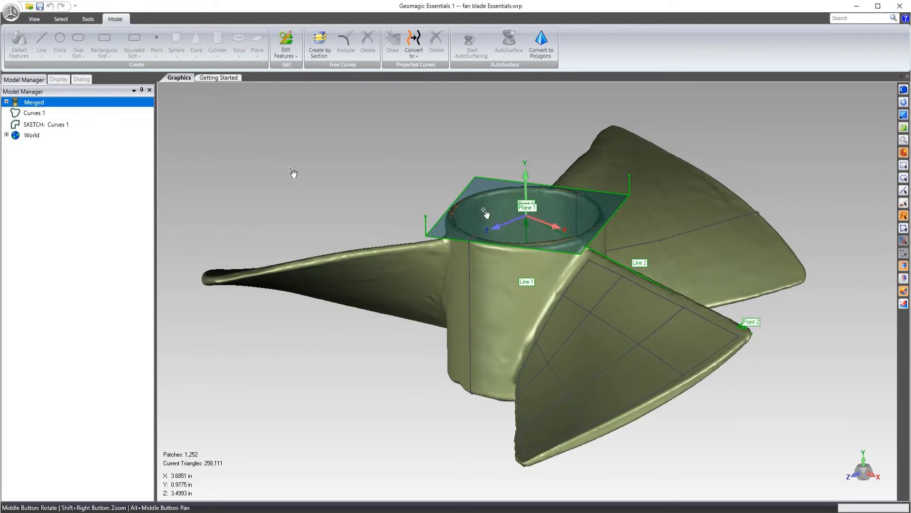
Step: Export the active Merged surfaces with their features to a single IGES file called "fan blade Essentials live demo.igs"
left_click(11, 12)
left_click(33, 114)
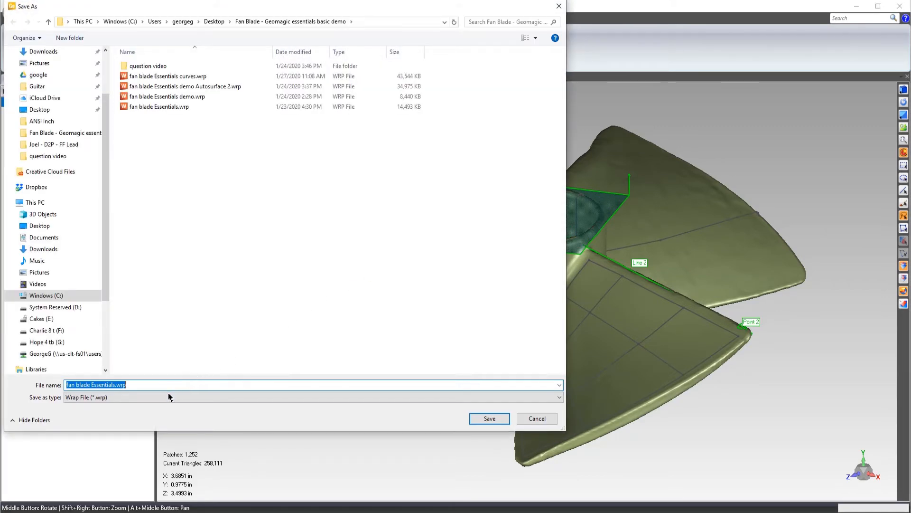
left_click(170, 397)
left_click(134, 451)
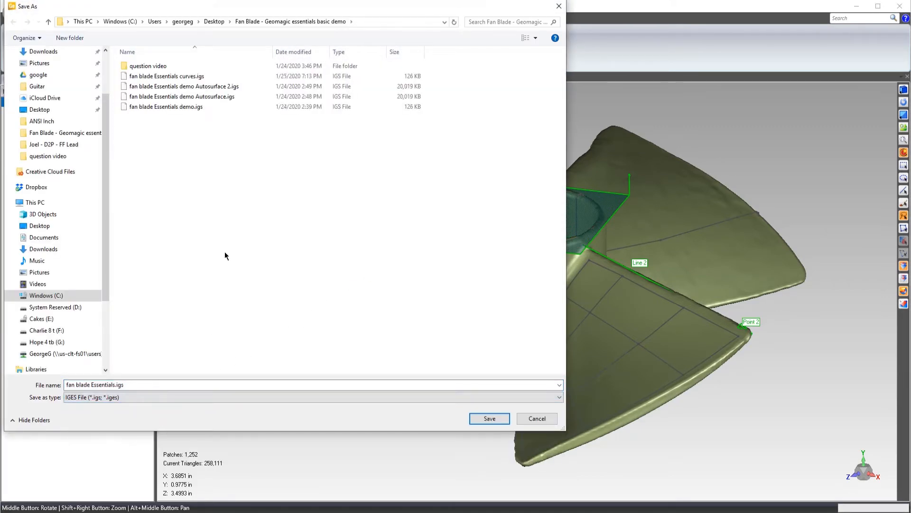
left_click(127, 383)
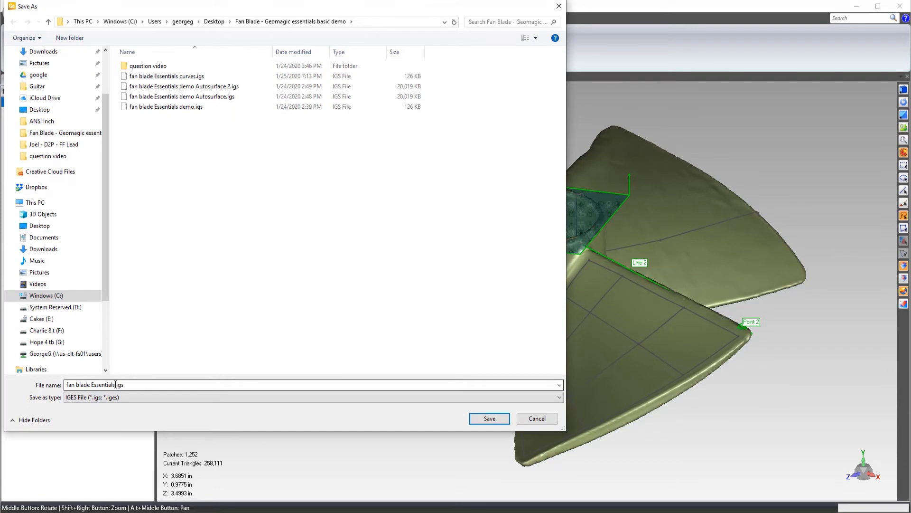
left_click(123, 384)
left_click(115, 385)
type("live demo")
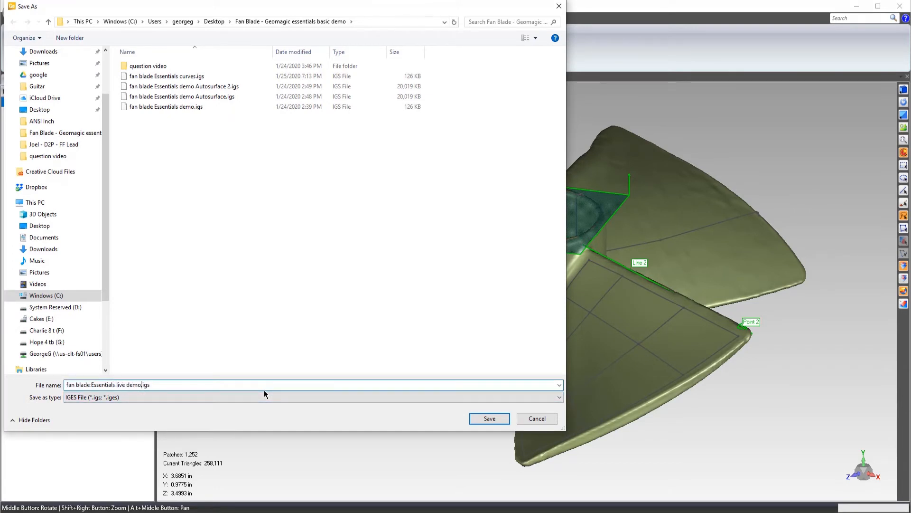
left_click(489, 418)
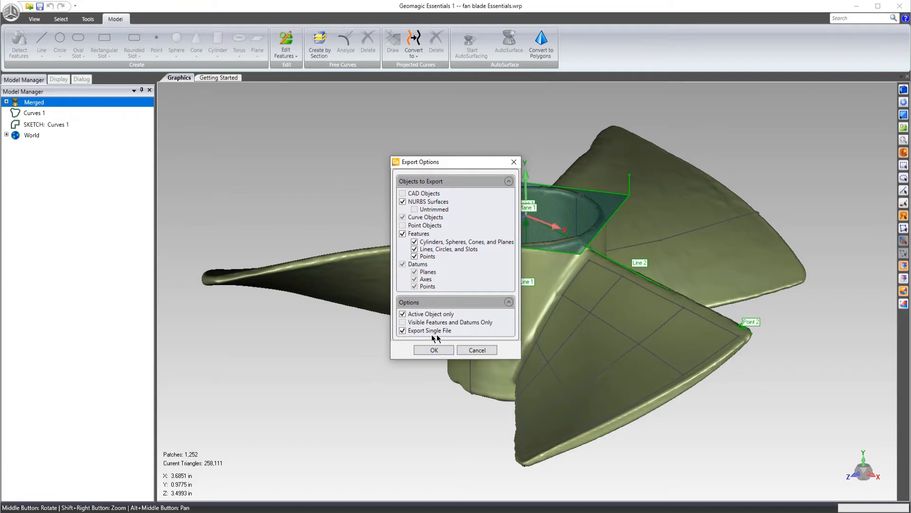
left_click(434, 350)
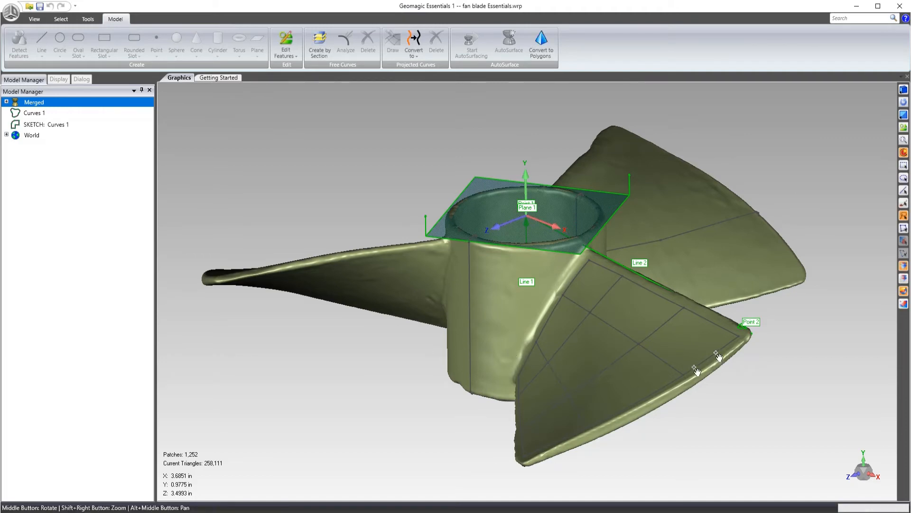
middle_click_drag(668, 279, 655, 244)
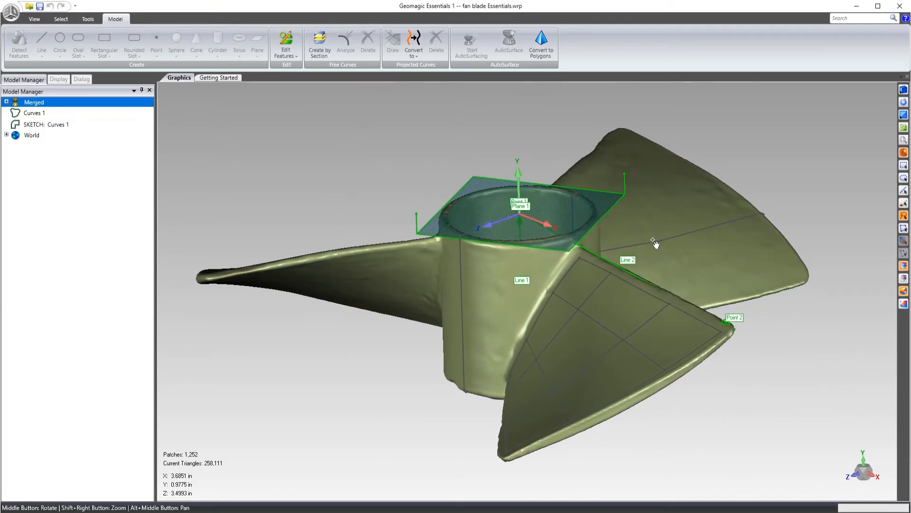
middle_click_drag(604, 244, 626, 267)
scroll(625, 264, "down", 2)
scroll(619, 325, "up", 2)
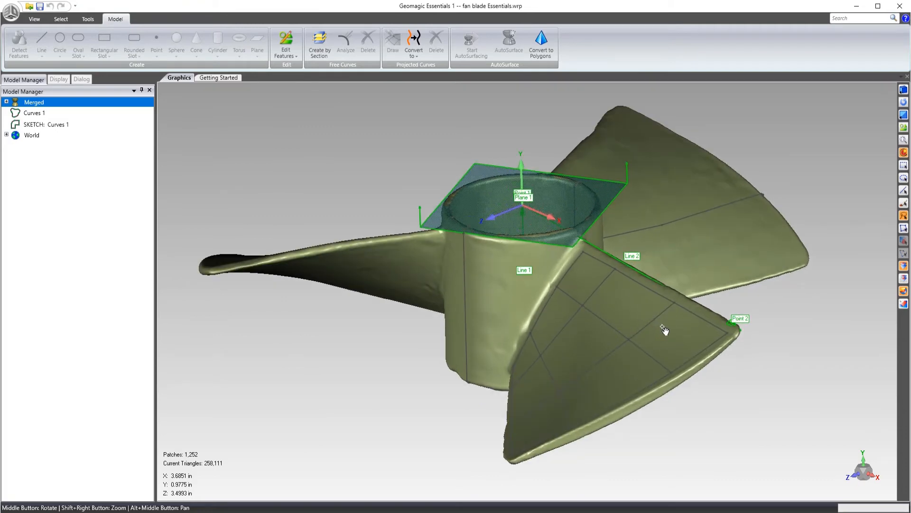
middle_click_drag(630, 308, 676, 286)
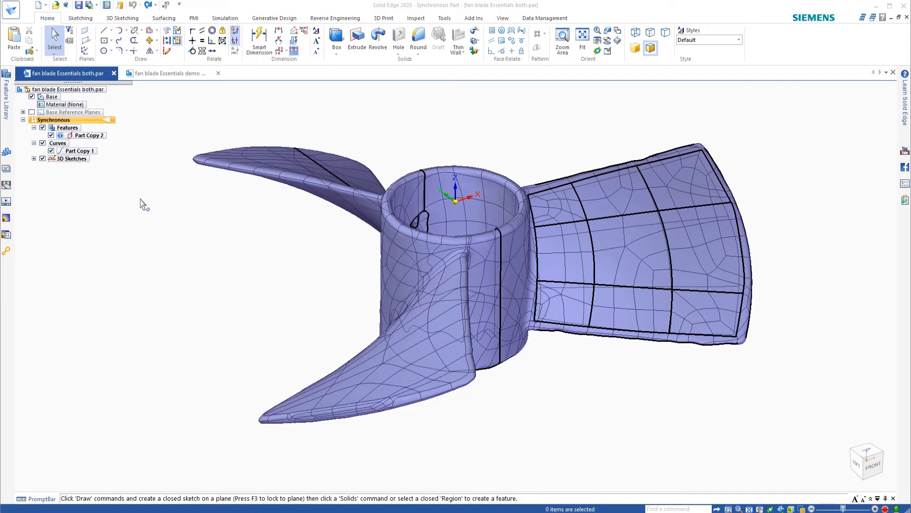
Step: In Solid Edge, hide the Part Copy 2 body to examine the imported curves alone, and show the body again
left_click(51, 135)
mouse_move(443, 152)
middle_mouse_down()
mouse_move(441, 210)
mouse_move(439, 152)
middle_mouse_up()
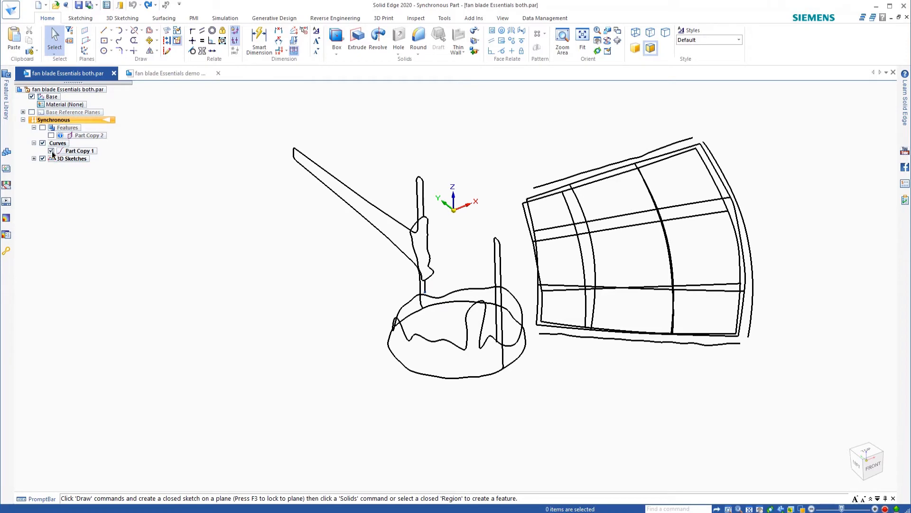
left_click(42, 127)
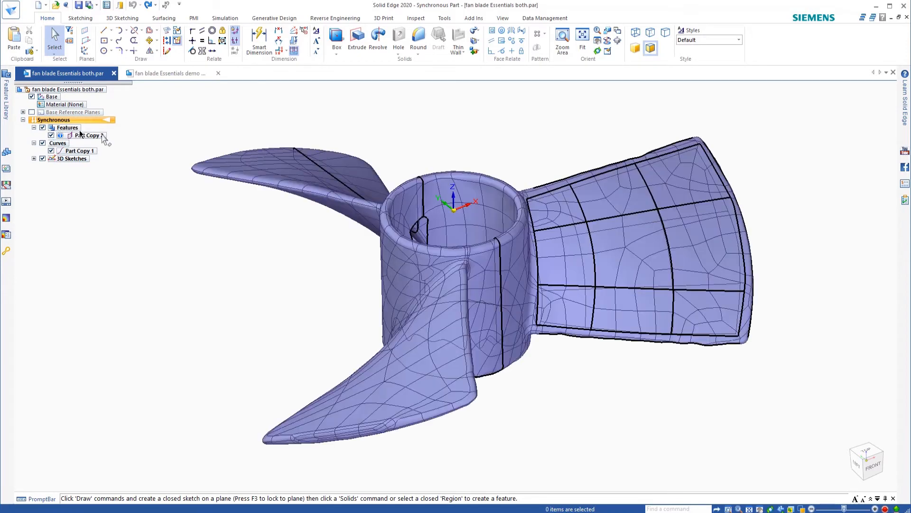
middle_click_drag(436, 167, 435, 146)
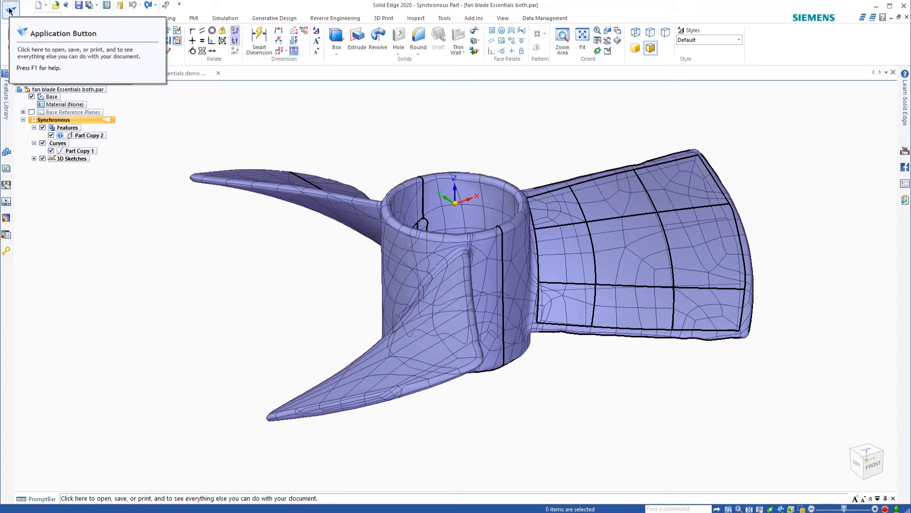
Step: Switch to the fan blade Essentials demo Autosurface 3 part and examine its autosurfaced body with the added block
left_click(169, 79)
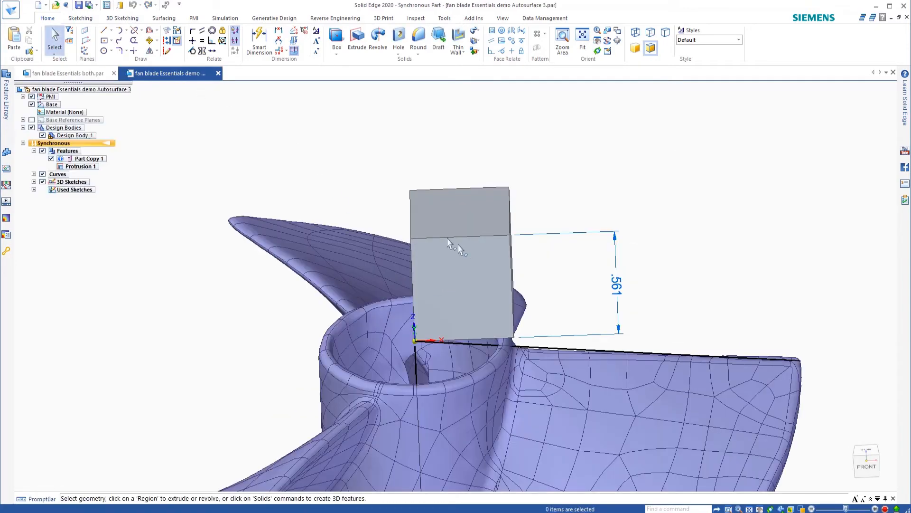
middle_click_drag(609, 256, 597, 273)
scroll(596, 273, "down", 3)
middle_click_drag(504, 332, 496, 368)
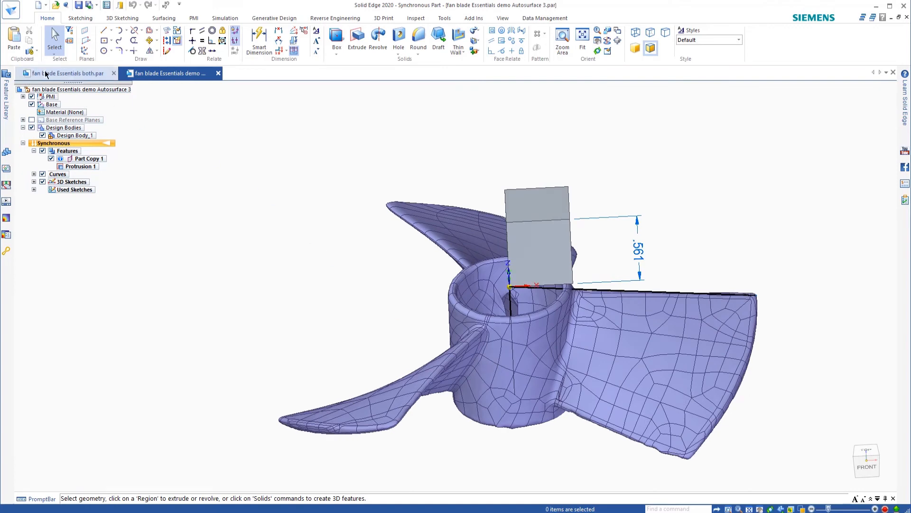
Step: Return to fan blade Essentials both.par and examine the imported surfaces and curves on the hub and blades
left_click(67, 73)
middle_click_drag(533, 133, 386, 179)
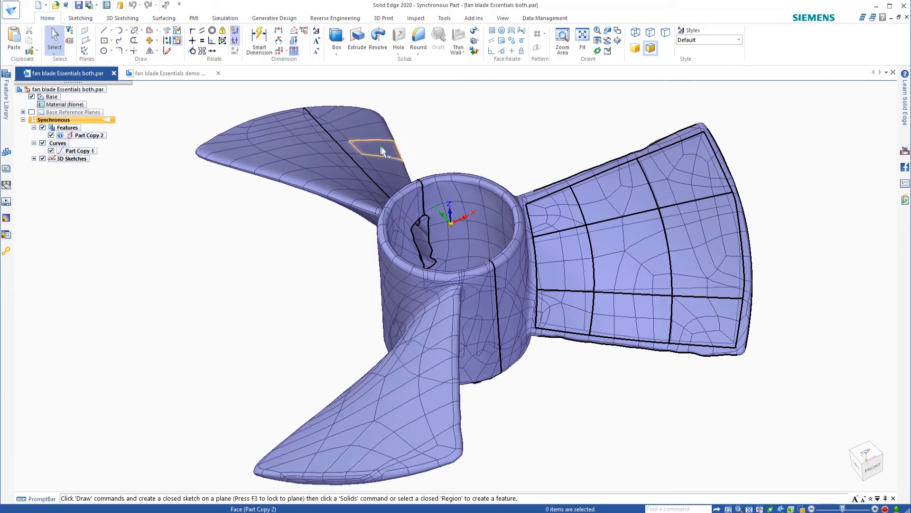
scroll(379, 158, "down", 3)
scroll(378, 158, "up", 3)
mouse_move(491, 177)
middle_mouse_down()
mouse_move(493, 212)
mouse_move(492, 179)
middle_mouse_up()
middle_click_drag(673, 272, 565, 195)
scroll(565, 196, "down", 2)
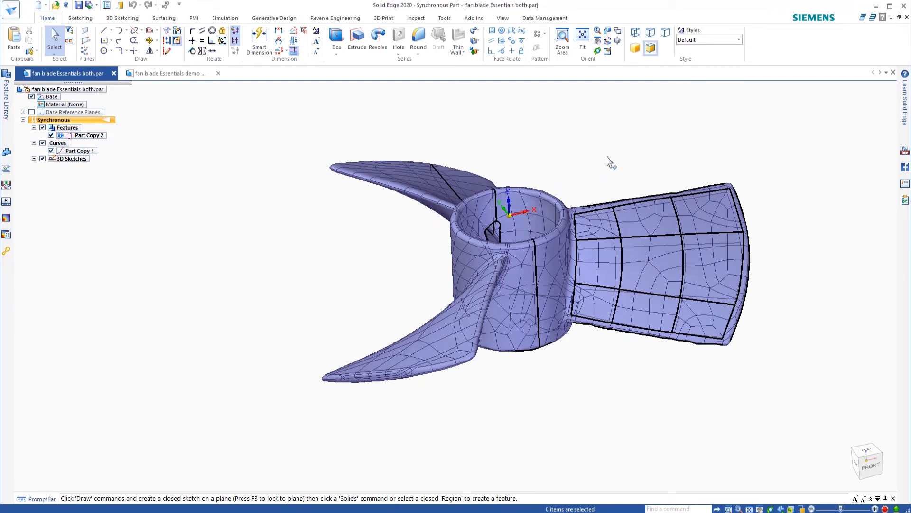
middle_click_drag(681, 148, 677, 167)
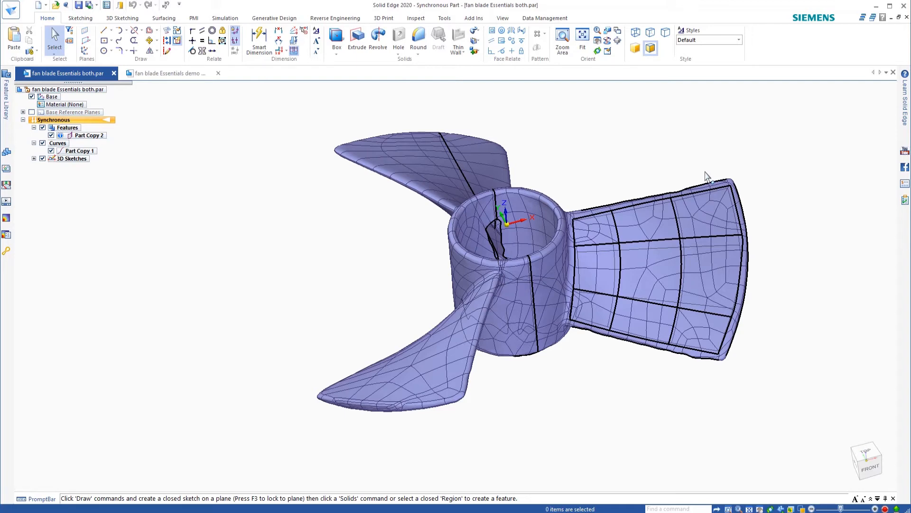
scroll(693, 249, "up", 2)
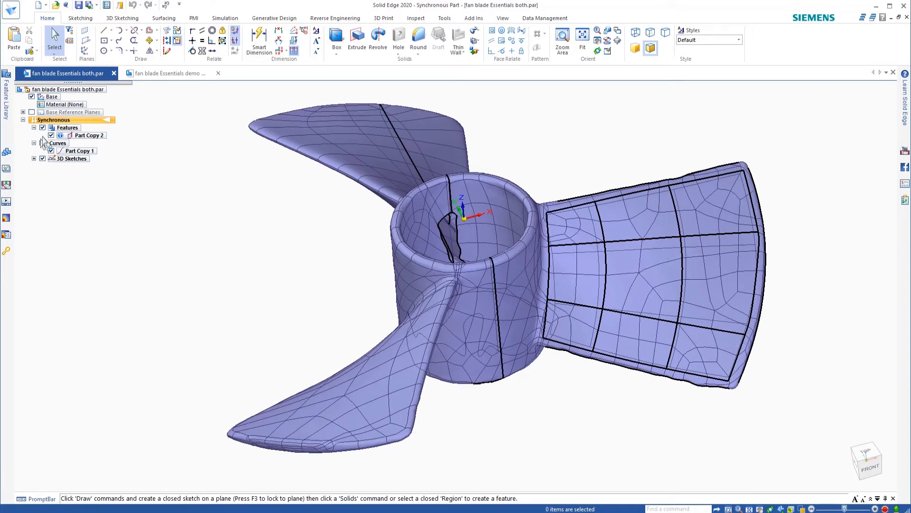
Step: Hide the imported solid features so only the curves remain displayed, and bring up the surfacing commands
mouse_move(594, 265)
middle_mouse_down()
mouse_move(584, 250)
mouse_move(579, 183)
mouse_move(531, 196)
mouse_move(543, 258)
mouse_move(539, 234)
middle_mouse_up()
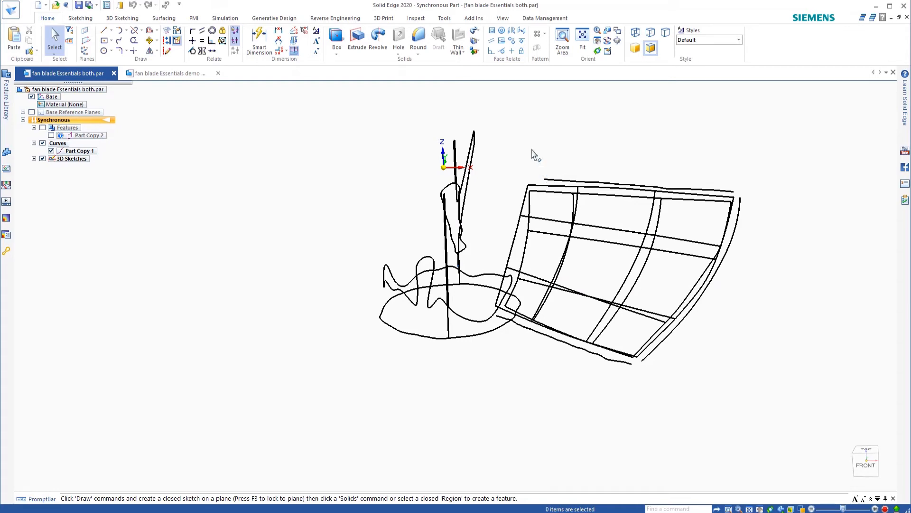
middle_click_drag(571, 286, 596, 209)
mouse_move(671, 281)
middle_mouse_down()
mouse_move(620, 255)
mouse_move(645, 228)
mouse_move(657, 264)
mouse_move(672, 209)
mouse_move(673, 305)
mouse_move(667, 254)
mouse_move(634, 265)
middle_mouse_up()
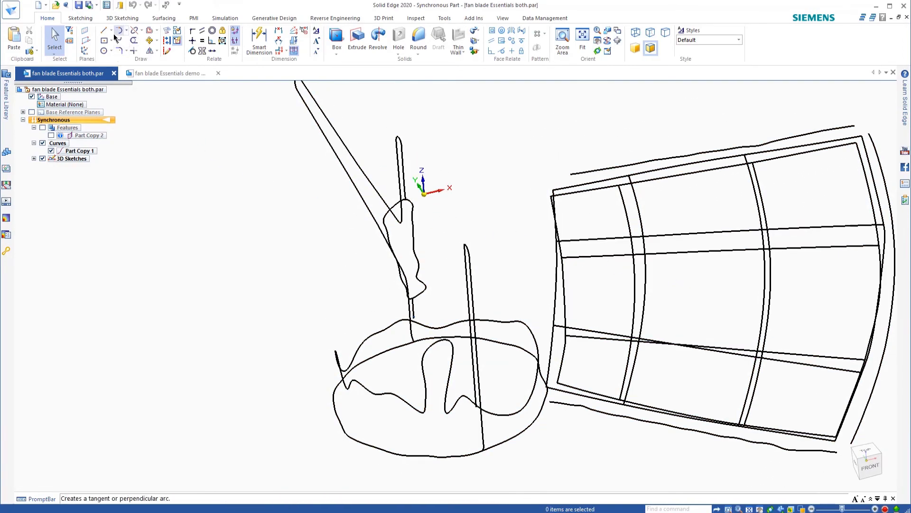
left_click(167, 19)
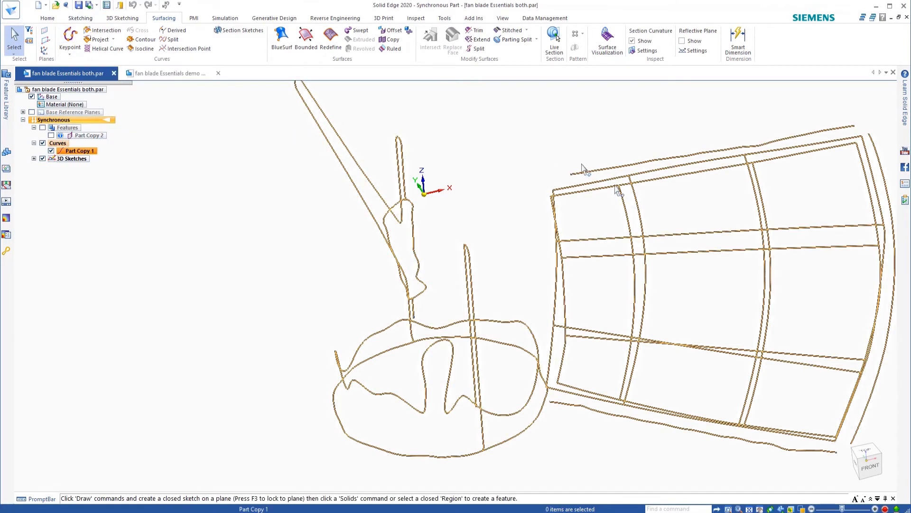
Step: Create a keypoint curve through the four vertices of the blade's hub-side edge, and check it alone by temporarily hiding Part Copy 1
middle_click_drag(545, 193, 497, 173)
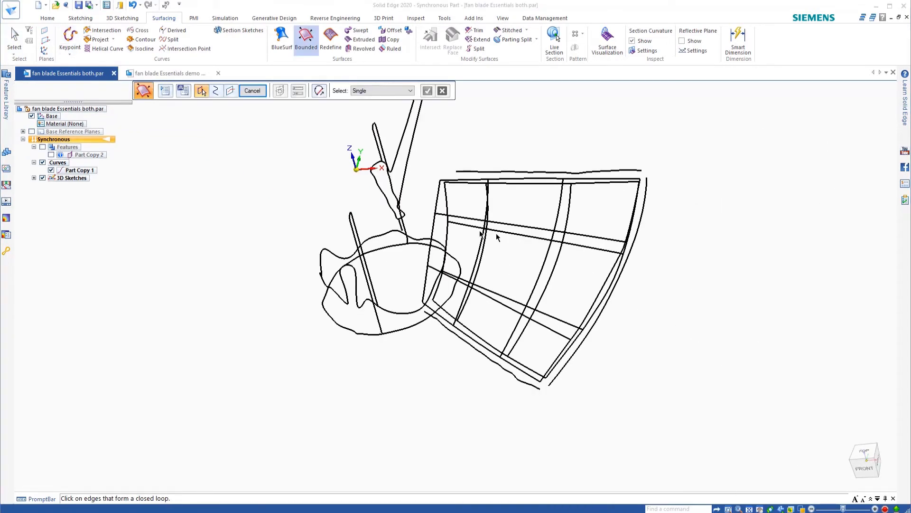
scroll(457, 223, "up", 2)
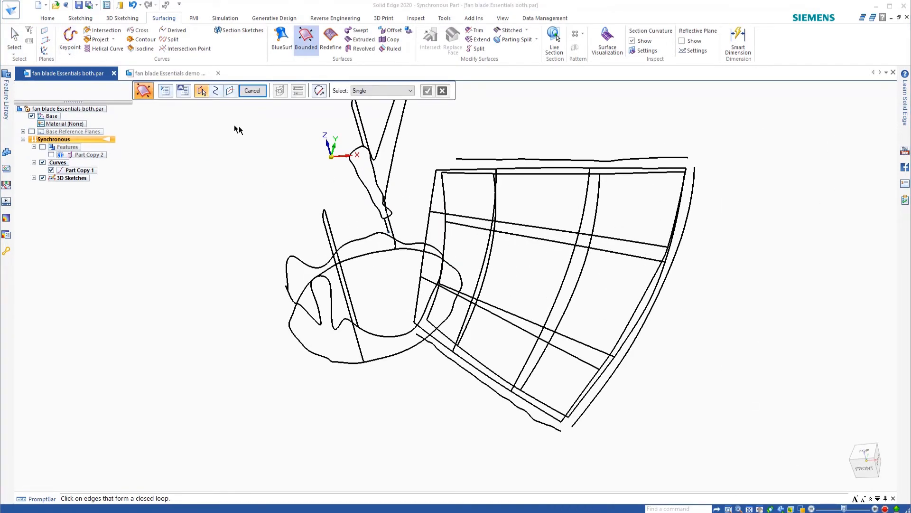
left_click(72, 36)
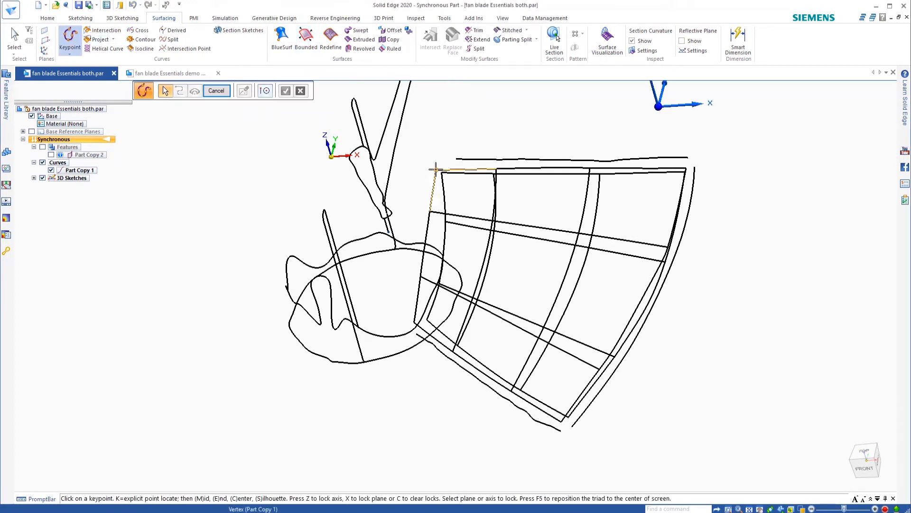
left_click(436, 170)
left_click(429, 211)
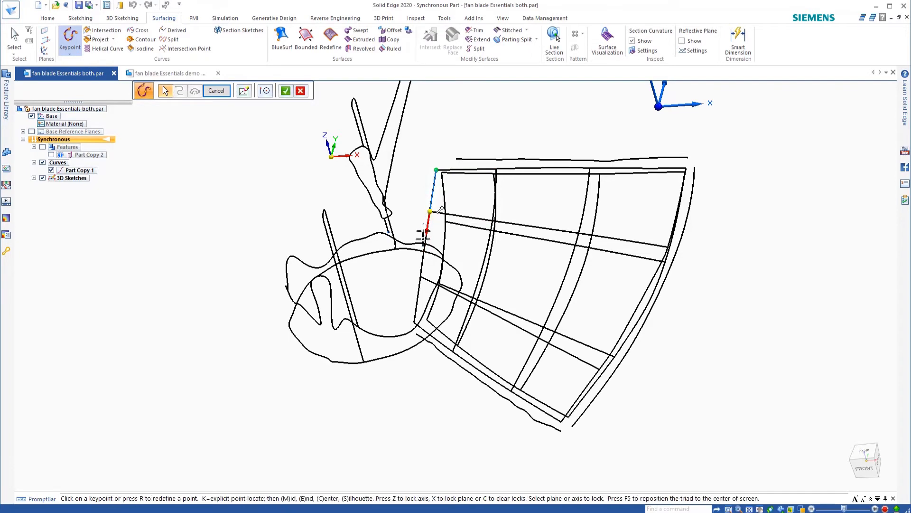
left_click(422, 275)
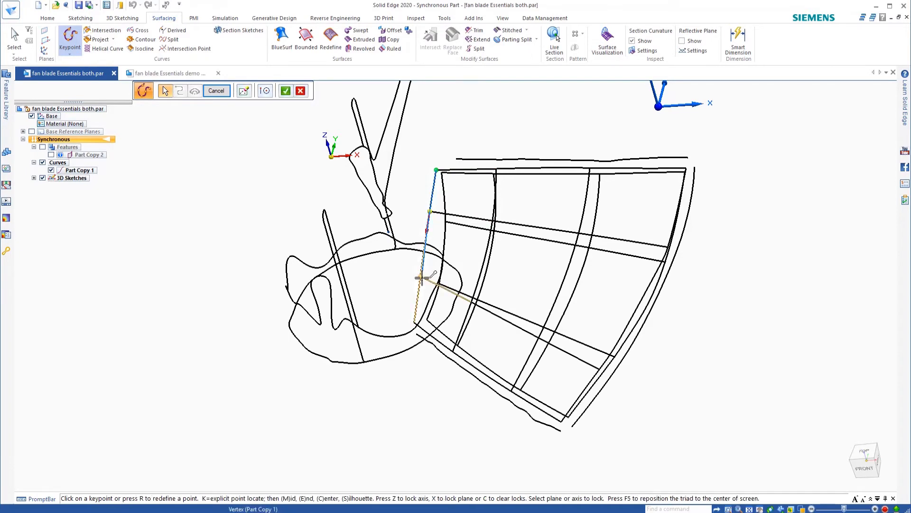
left_click(414, 322)
right_click(406, 293)
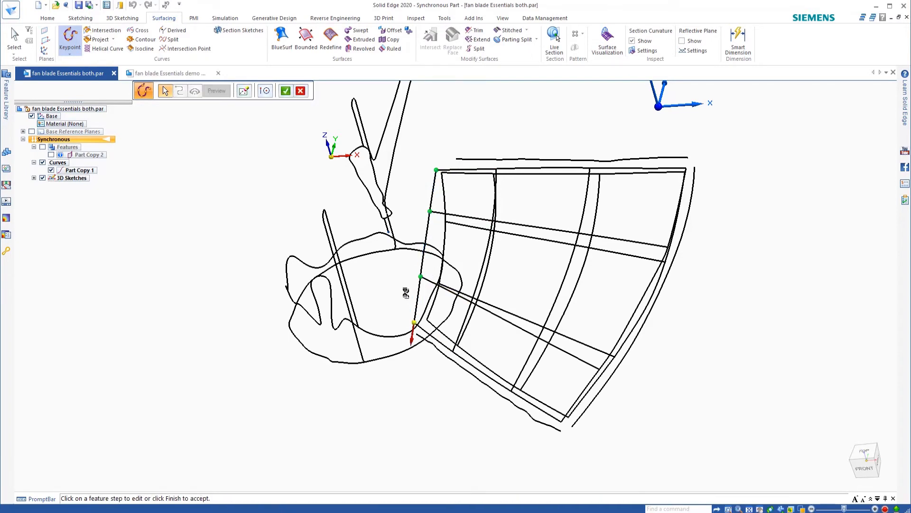
middle_click_drag(383, 260, 387, 243)
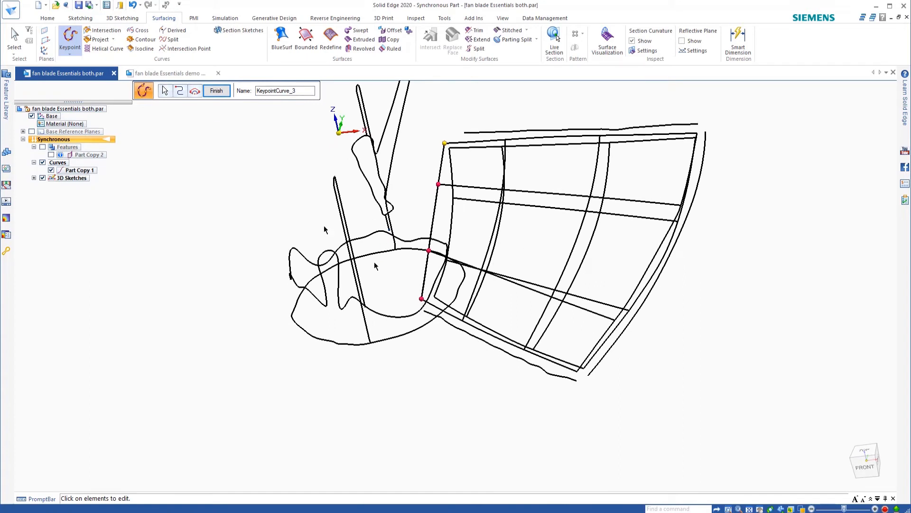
left_click(215, 91)
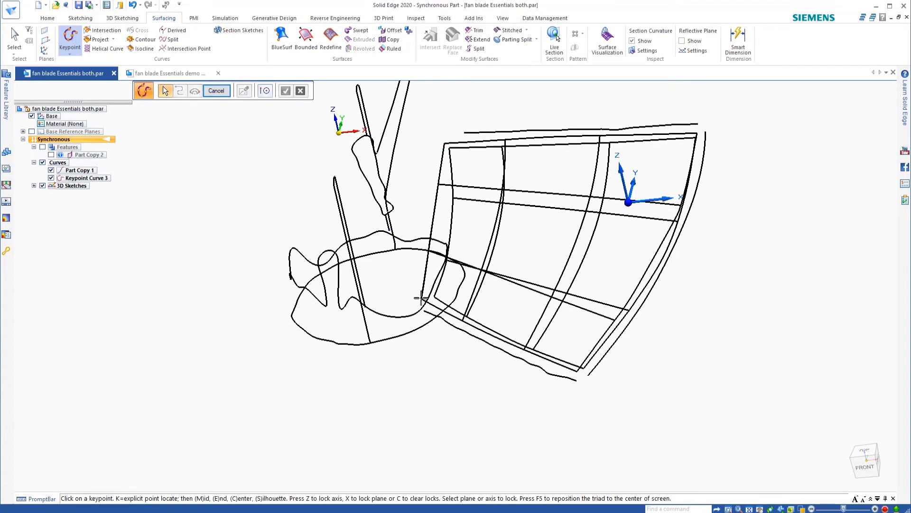
left_click(51, 171)
mouse_move(523, 224)
middle_mouse_down()
mouse_move(475, 224)
mouse_move(530, 238)
middle_mouse_up()
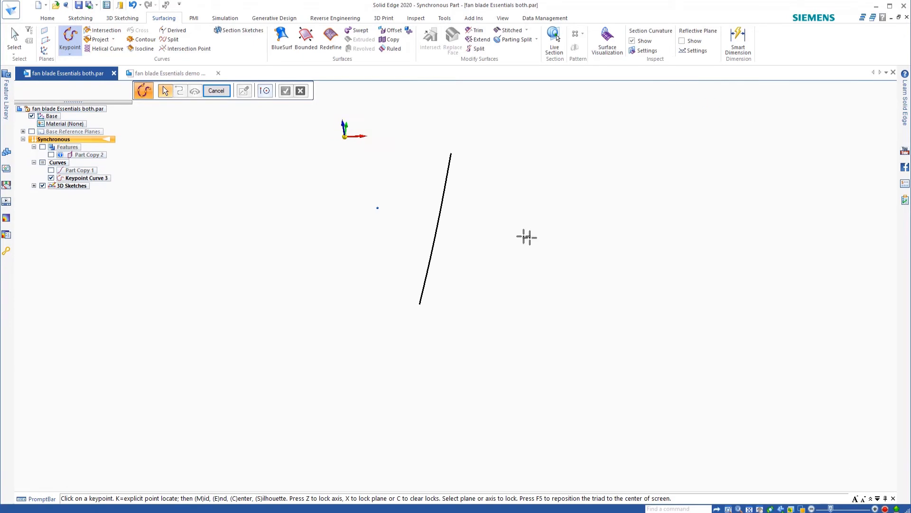
left_click(51, 171)
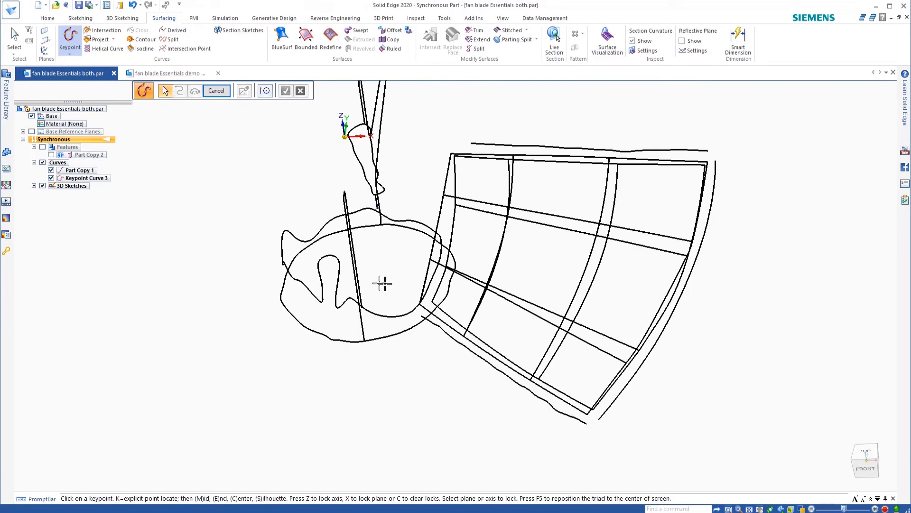
Step: Create a keypoint curve through the four vertices of the blade's lower edge, from the hub-side corner to the outer corner, and check it
middle_click_drag(420, 288, 423, 300)
left_click(421, 311)
left_click(534, 402)
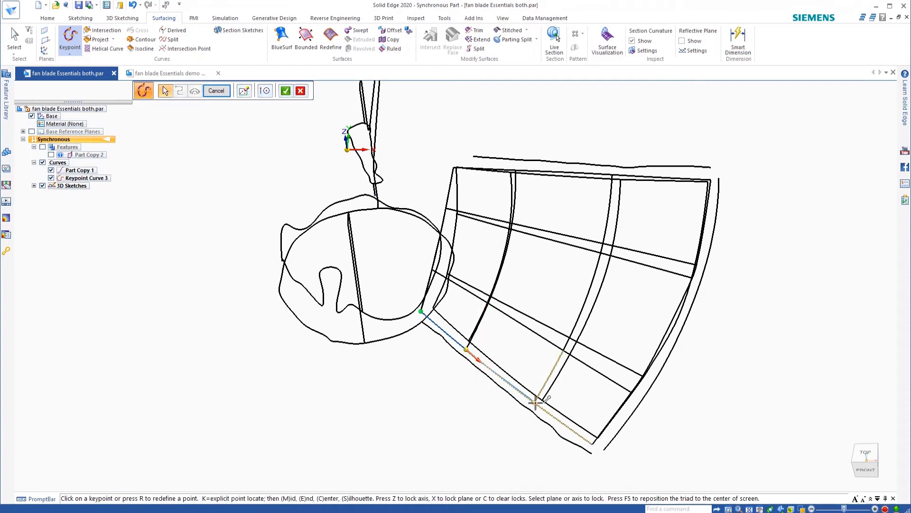
left_click(590, 446)
right_click(590, 445)
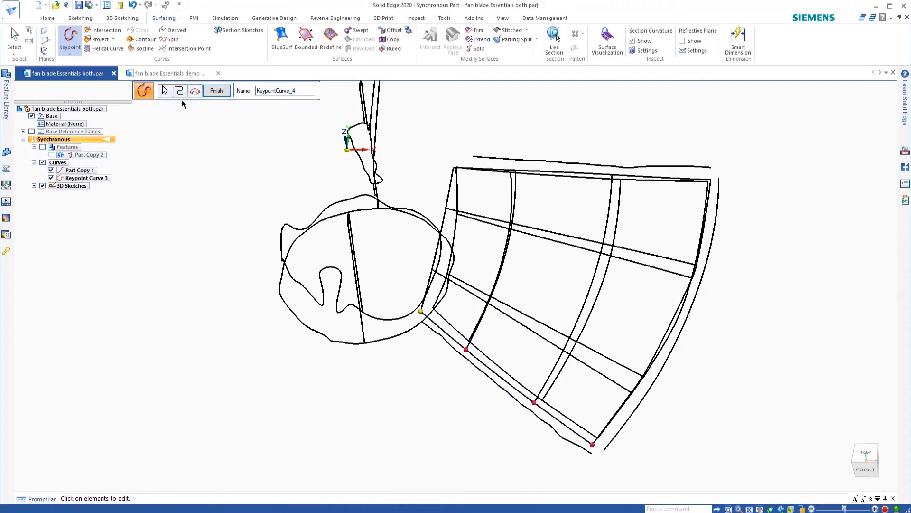
left_click(216, 91)
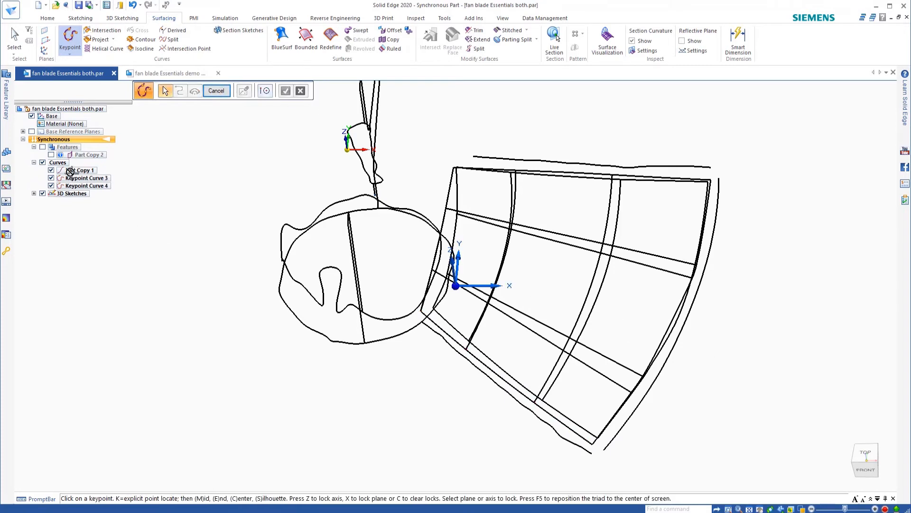
left_click(50, 171)
Step: Create a keypoint curve through the four vertices of the blade's outer edge, from the lower corner to the upper corner
middle_click_drag(689, 339, 702, 439)
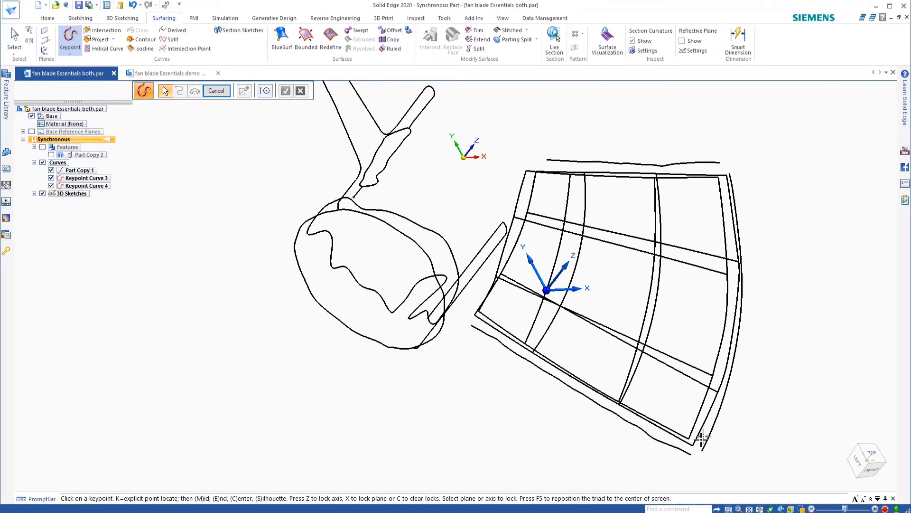
left_click(718, 392)
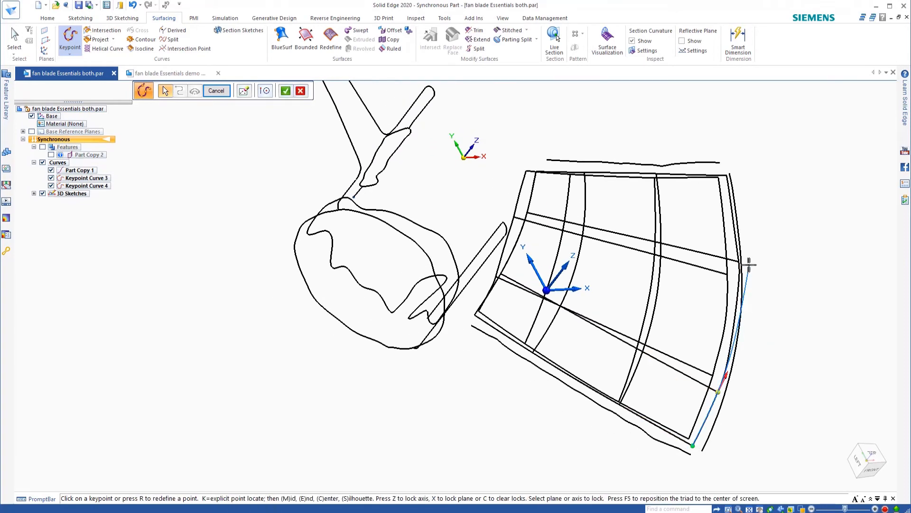
middle_click_drag(749, 264, 740, 267)
left_click(744, 260)
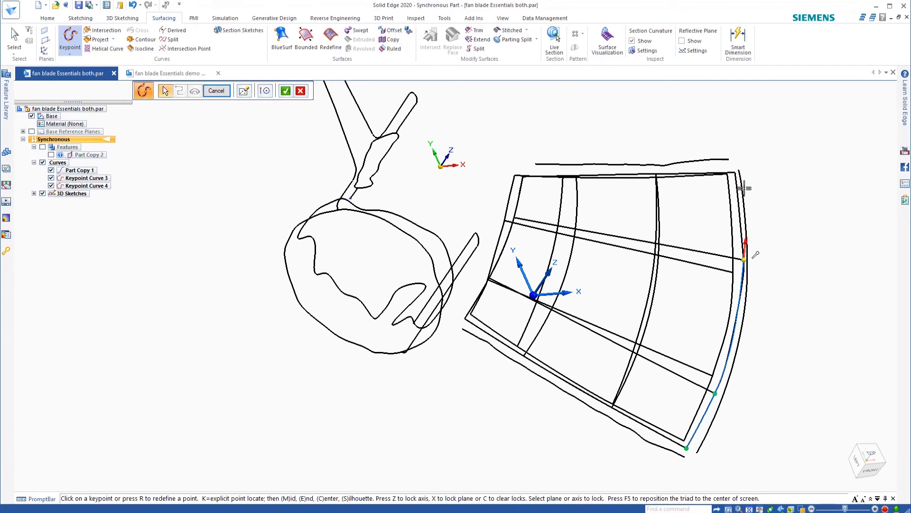
left_click(756, 175)
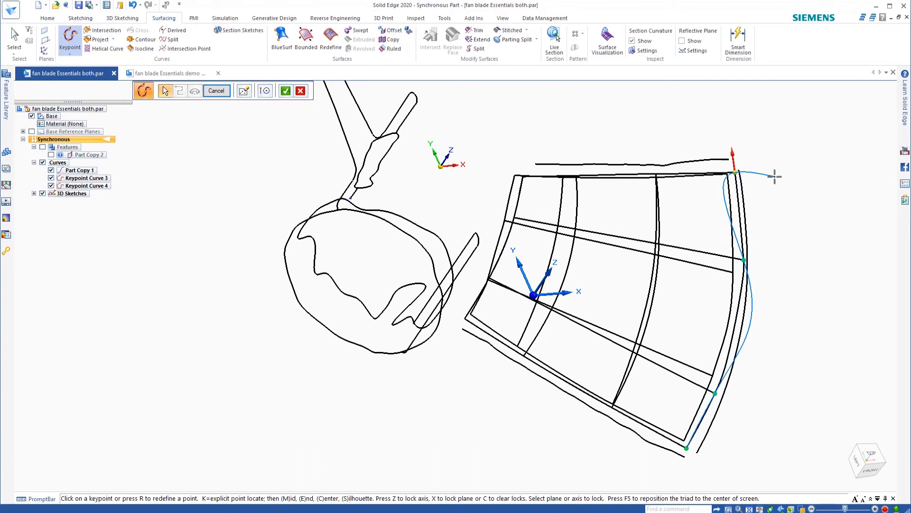
right_click(775, 177)
left_click(214, 90)
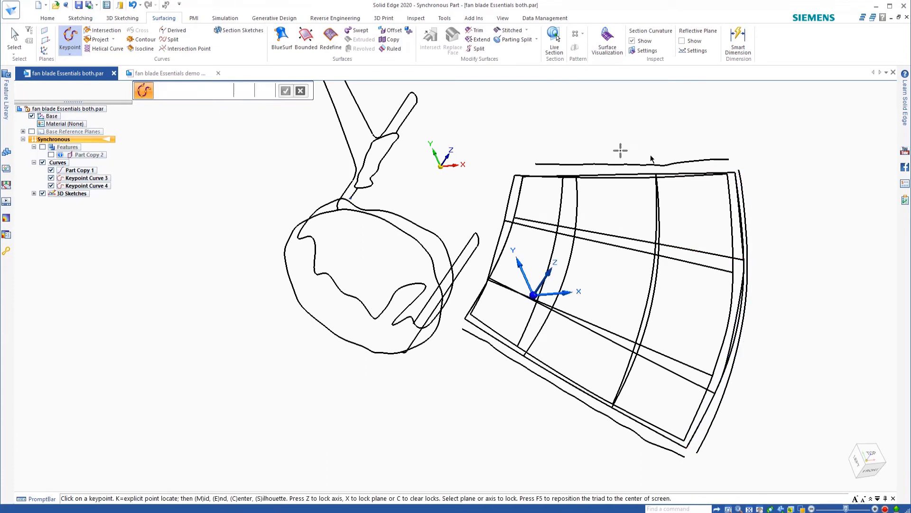
Step: Close the blade boundary with a keypoint curve through the upper edge's four vertices, and check the boundary by temporarily hiding Part Copy 1
middle_click_drag(670, 162, 706, 139)
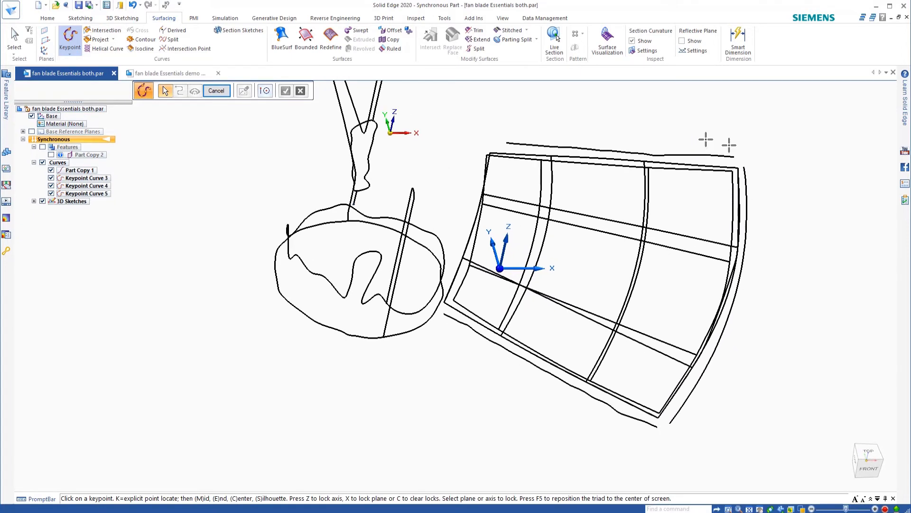
left_click(739, 167)
left_click(627, 160)
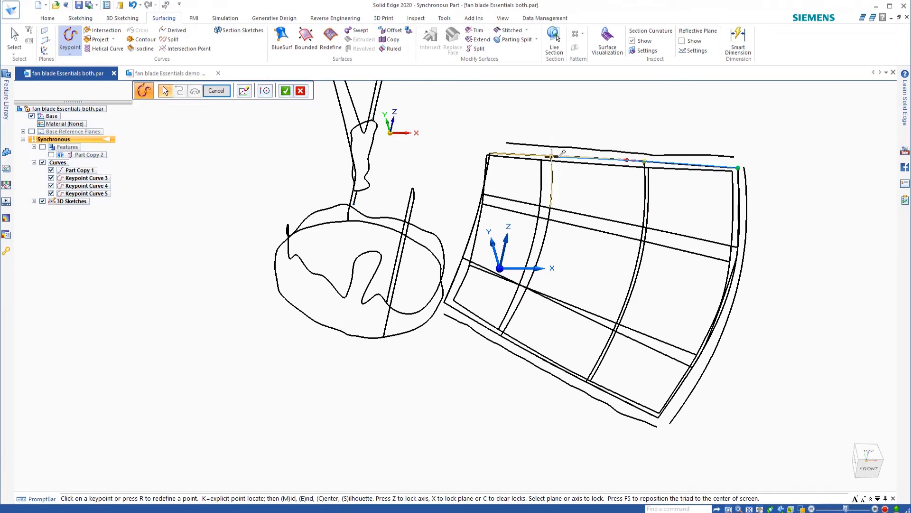
left_click(552, 155)
left_click(490, 153)
right_click(480, 121)
left_click(207, 93)
middle_click_drag(588, 212, 427, 180)
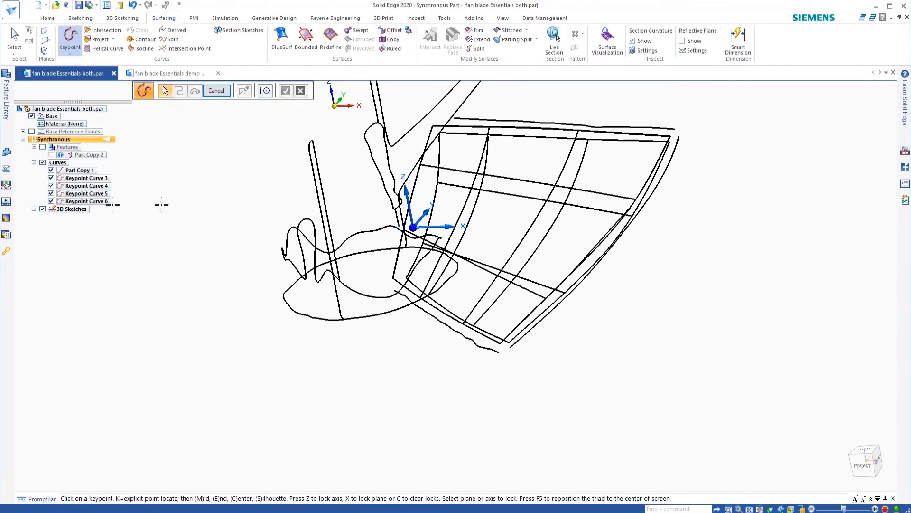
left_click(51, 170)
left_click(51, 170)
Step: Create a keypoint curve along the upper interior lengthwise line of the blade, through its grid intersections from hub-side edge to outer edge
middle_click_drag(437, 206, 480, 199)
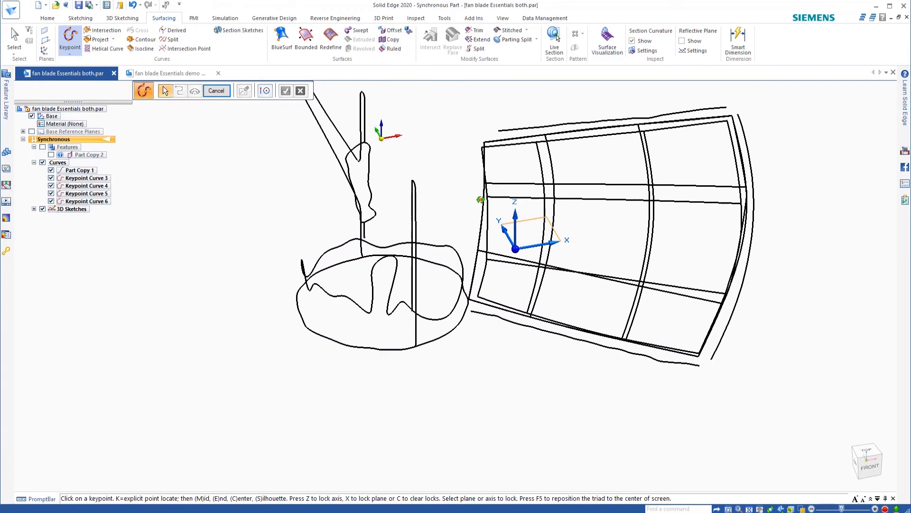
middle_click_drag(586, 228, 405, 153)
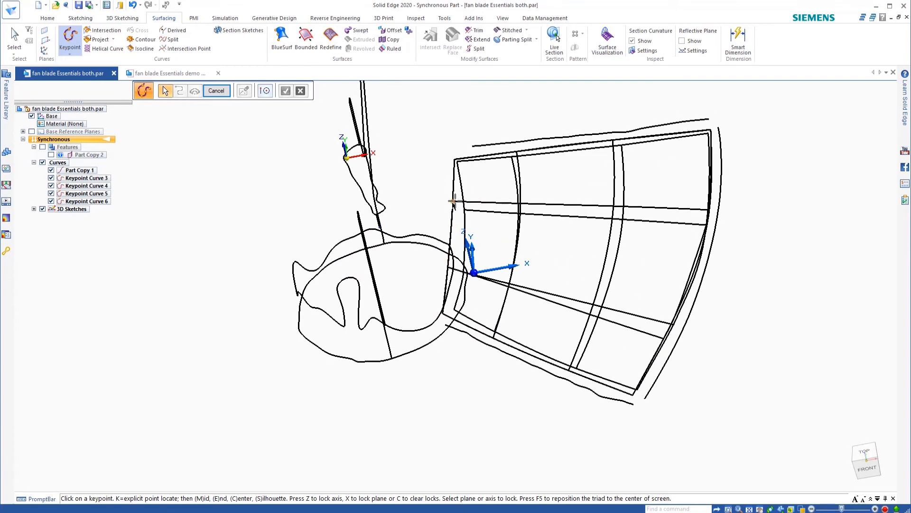
middle_click_drag(547, 199, 553, 179)
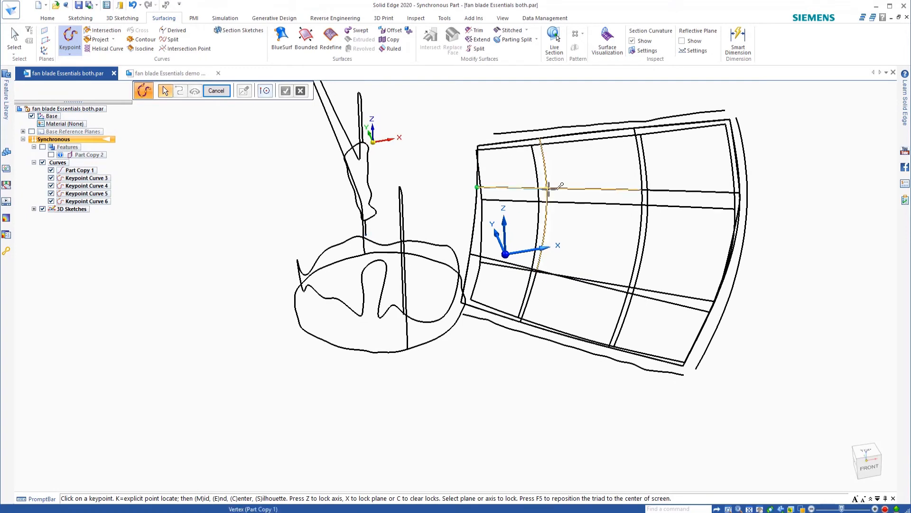
left_click(548, 187)
left_click(642, 190)
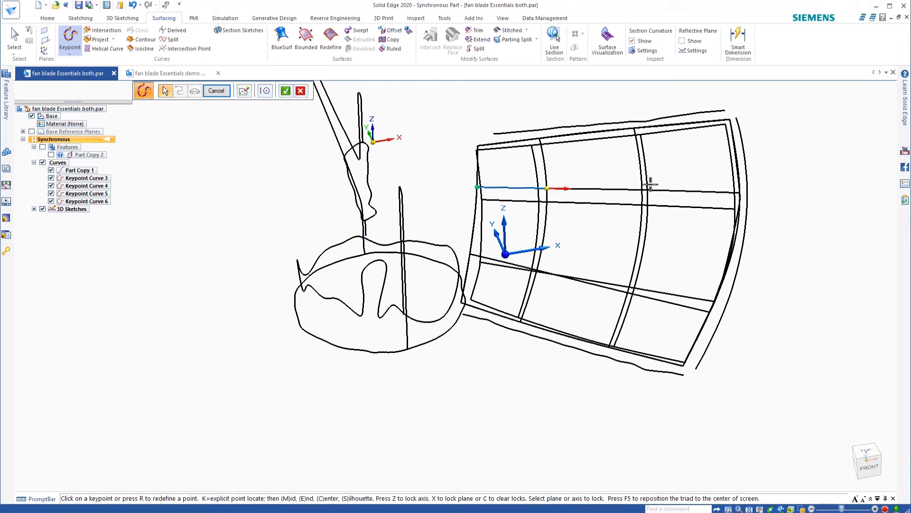
middle_click_drag(684, 190, 770, 184)
left_click(759, 188)
right_click(760, 189)
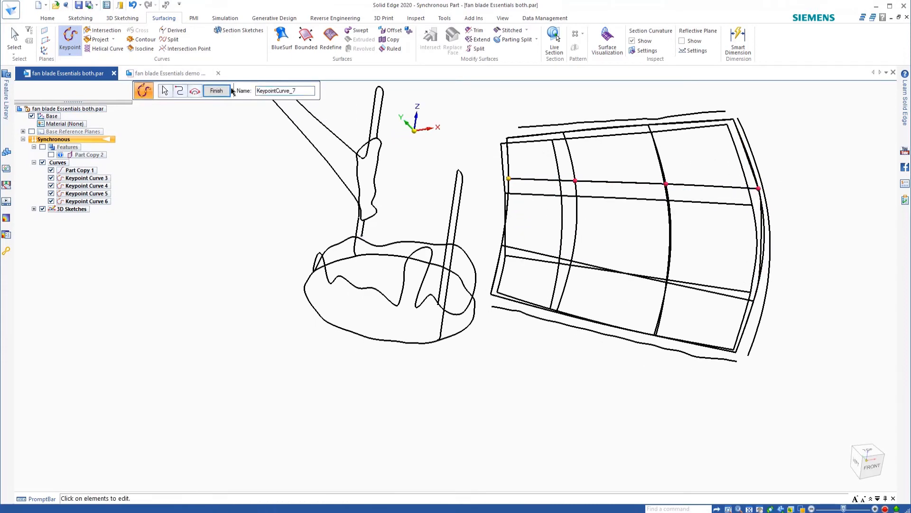
left_click(217, 91)
Step: Create a keypoint curve along the lower interior lengthwise line of the blade, through its four grid points from hub side to outer edge
mouse_move(570, 226)
middle_mouse_down()
mouse_move(519, 225)
mouse_move(571, 220)
middle_mouse_up()
left_click(458, 234)
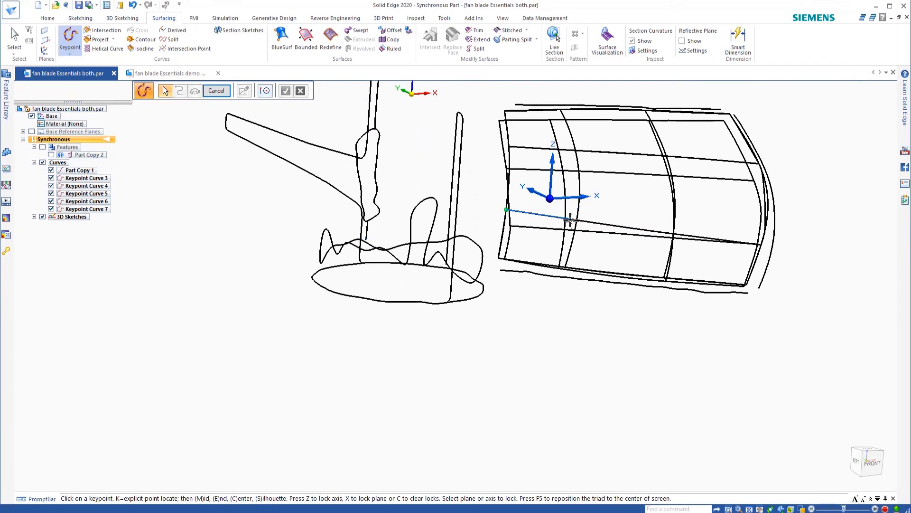
left_click(580, 219)
middle_click_drag(691, 217, 707, 213)
left_click(705, 216)
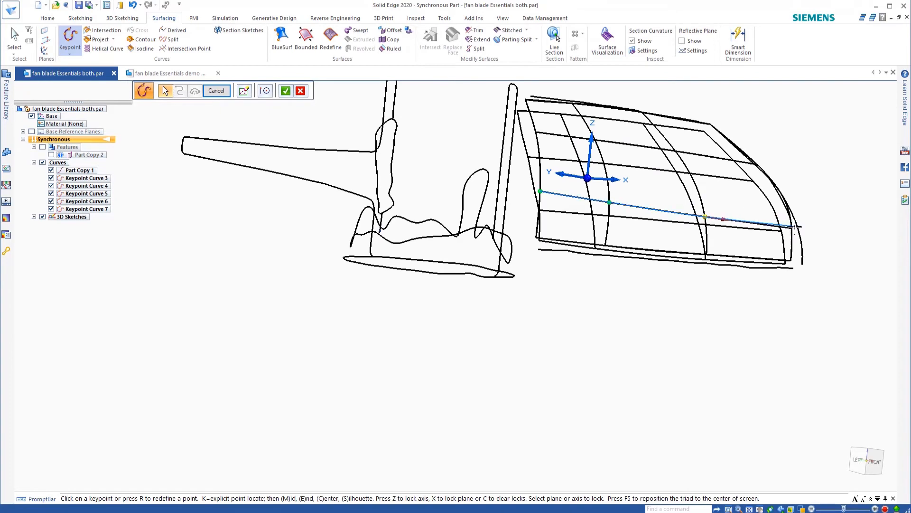
left_click(798, 226)
right_click(803, 203)
left_click(225, 86)
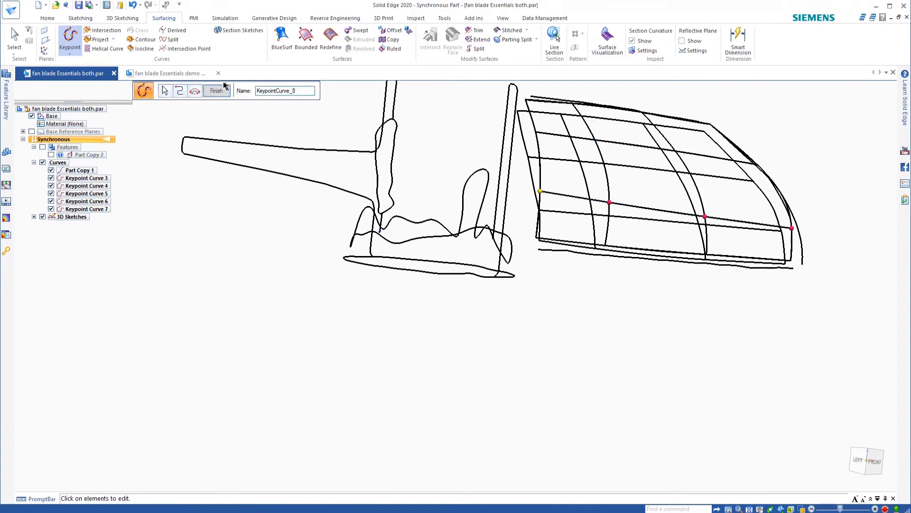
left_click(217, 91)
Step: Create a keypoint curve along the interior crosswise line nearest the hub, through its four grid points from upper to lower edge
middle_click_drag(580, 174, 535, 124)
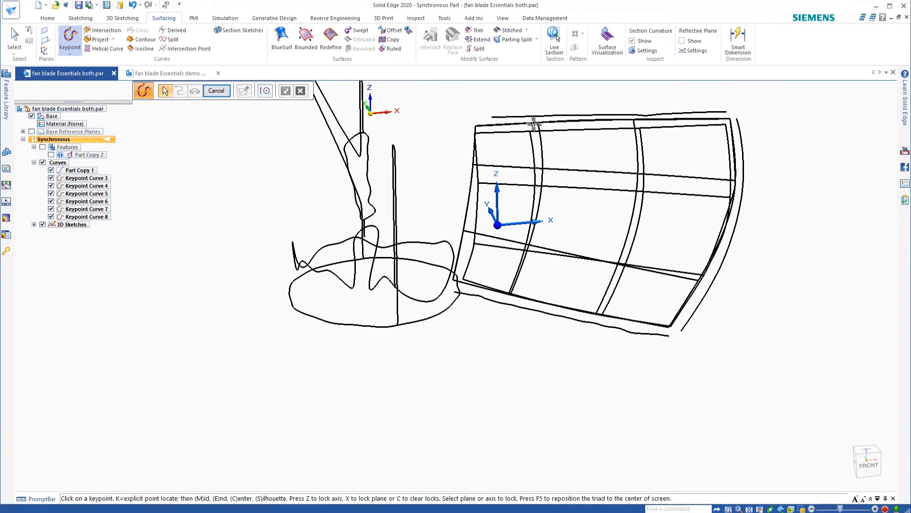
left_click(538, 123)
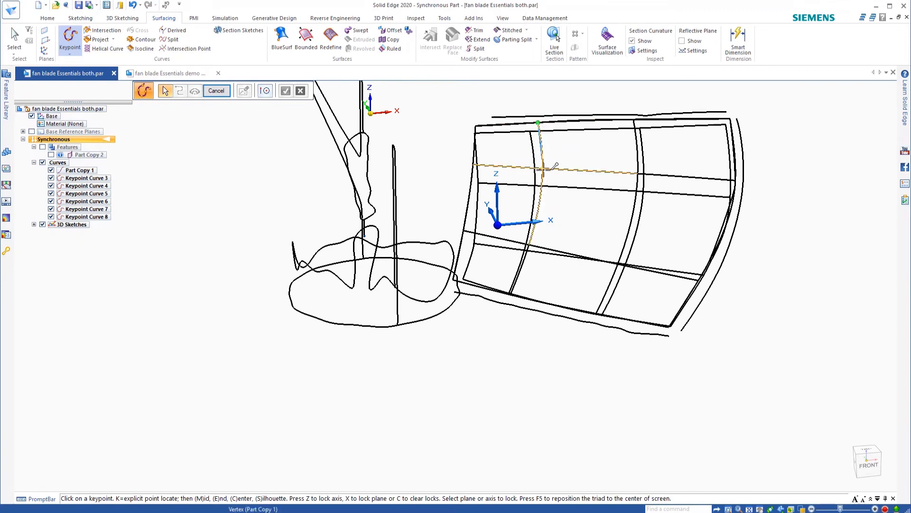
left_click(543, 169)
middle_click_drag(537, 245, 610, 240)
left_click(606, 238)
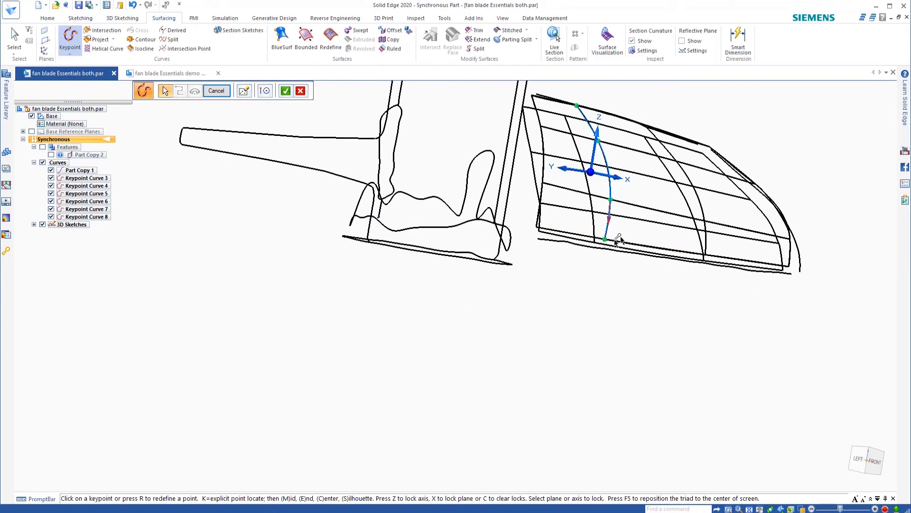
left_click(286, 90)
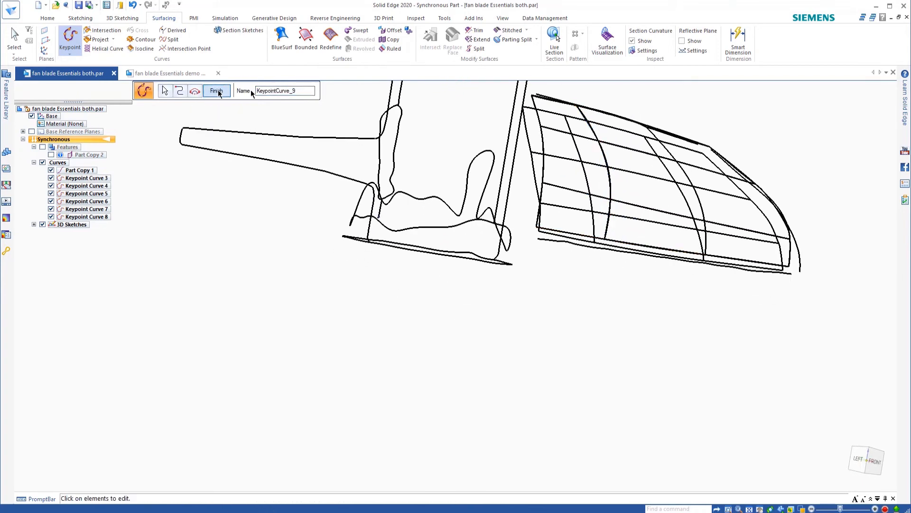
left_click(218, 91)
Step: Create a keypoint curve along the interior crosswise line nearest the outer edge, through its four grid points from upper to lower edge
middle_click_drag(670, 106, 661, 140)
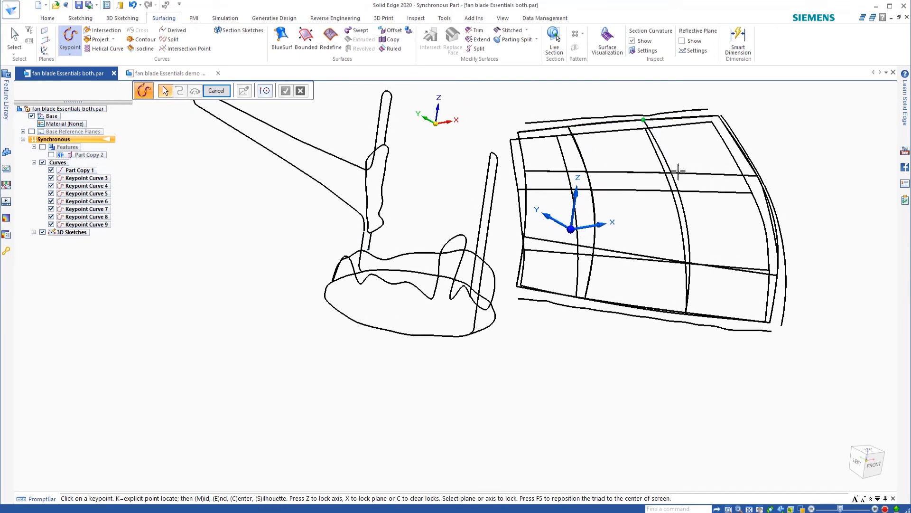
left_click(673, 170)
middle_click_drag(702, 224, 711, 232)
left_click(708, 234)
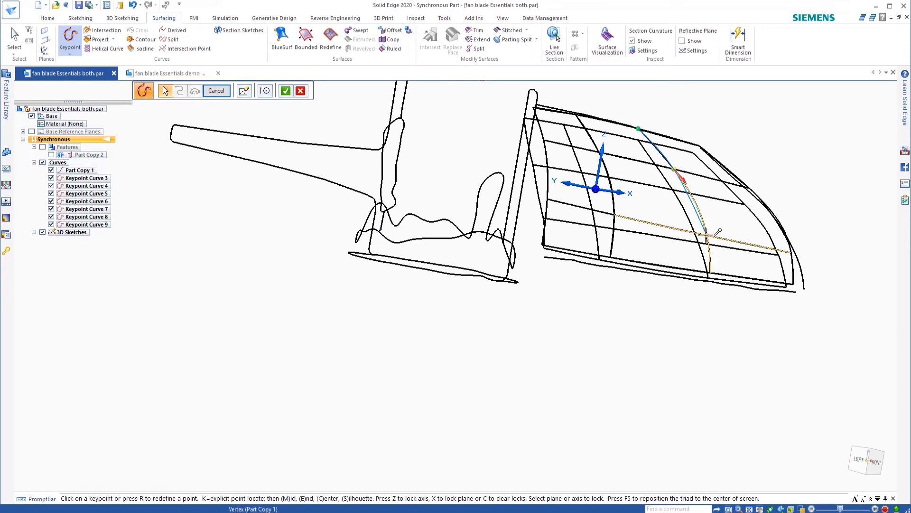
left_click(711, 273)
right_click(776, 197)
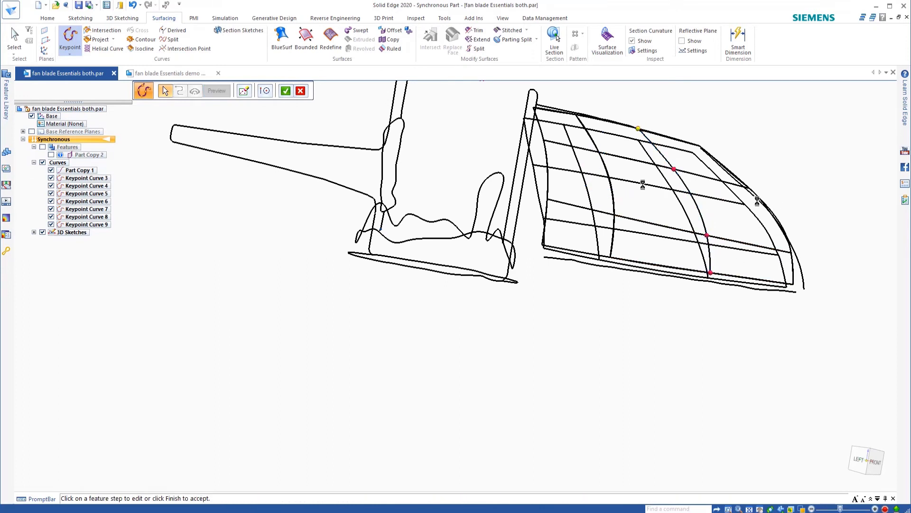
left_click(217, 91)
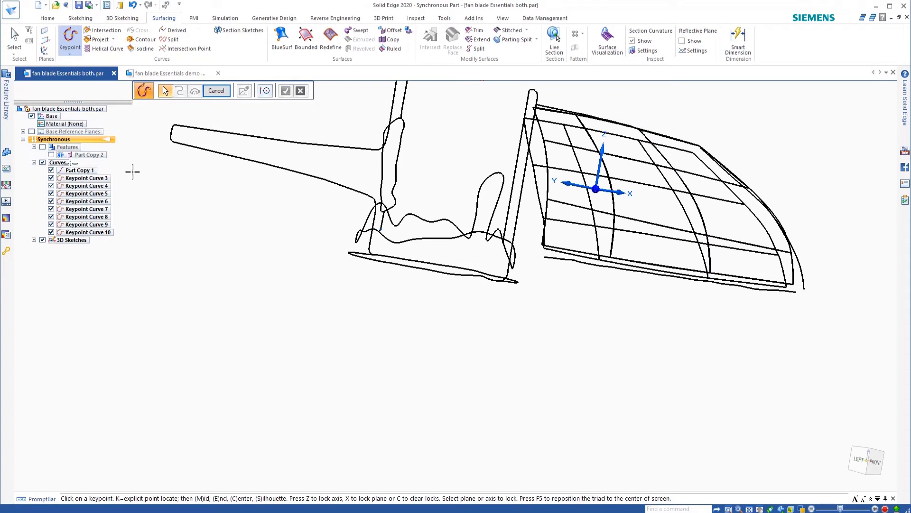
Step: Hide Part Copy 1 and check the keypoint curve grid against the blade by temporarily showing Part Copy 2
left_click(51, 171)
middle_click_drag(619, 167, 631, 233)
scroll(633, 234, "down", 3)
scroll(694, 192, "up", 4)
middle_click_drag(560, 246, 521, 261)
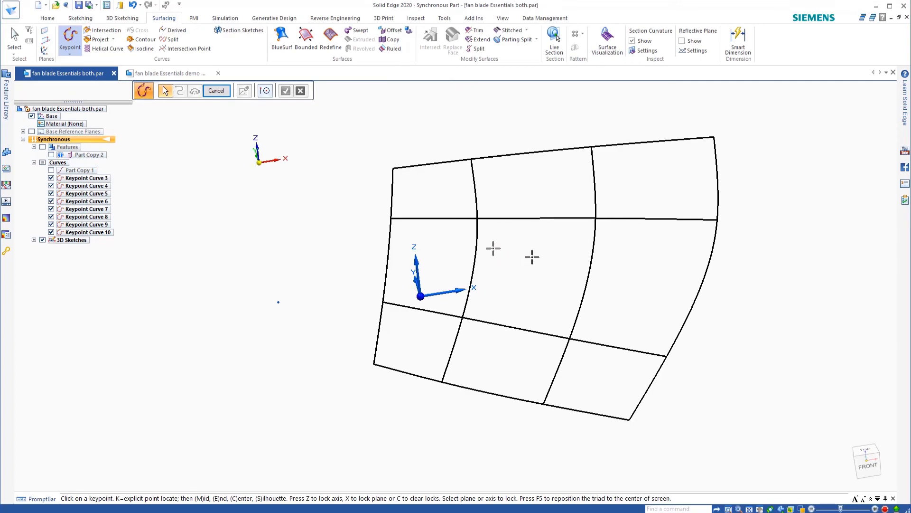
left_click(51, 155)
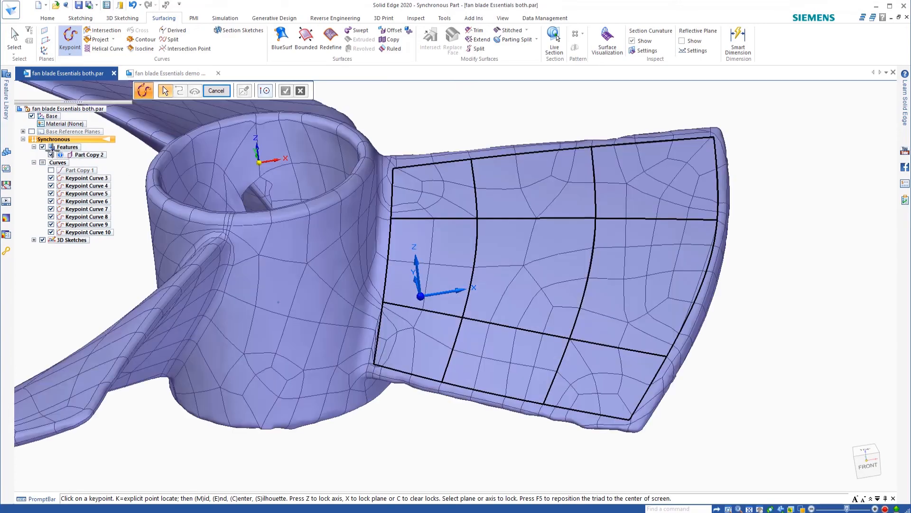
middle_click_drag(627, 297, 597, 278)
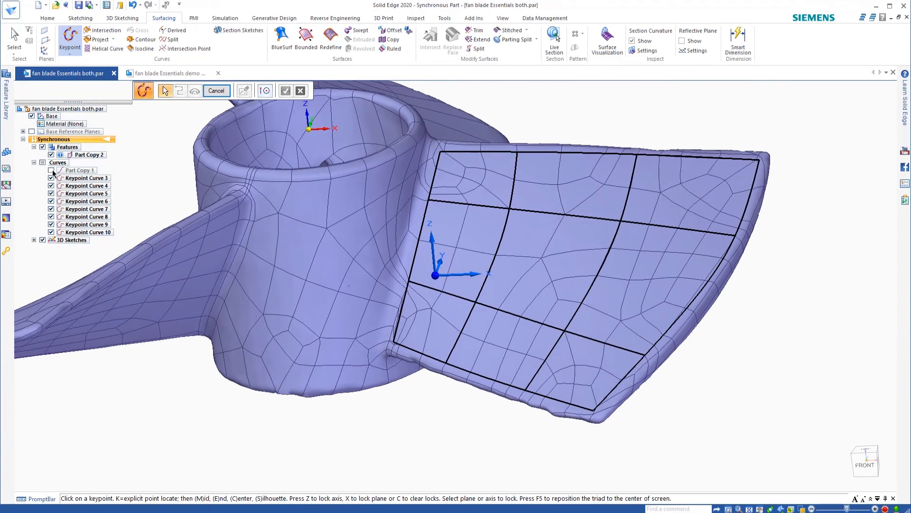
left_click(52, 155)
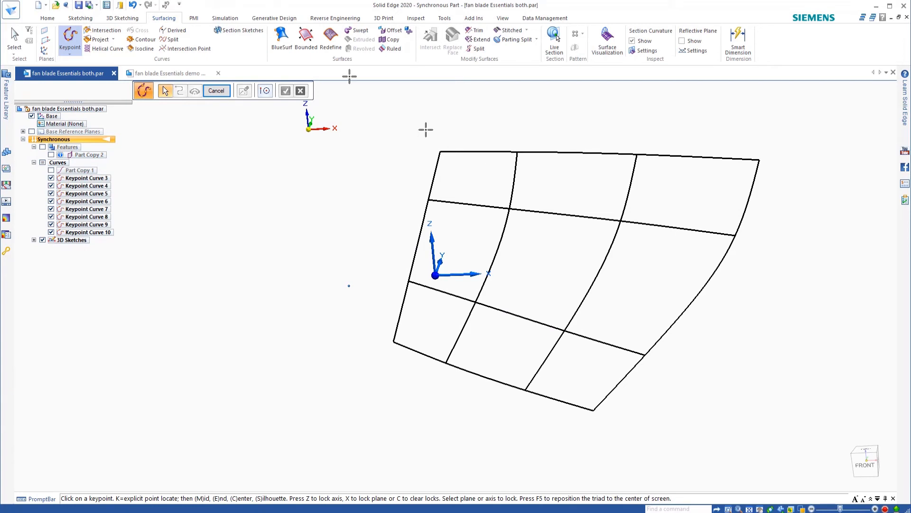
Step: Create a bounded surface from the four keypoint curves that form the blade's outer boundary
left_click(305, 37)
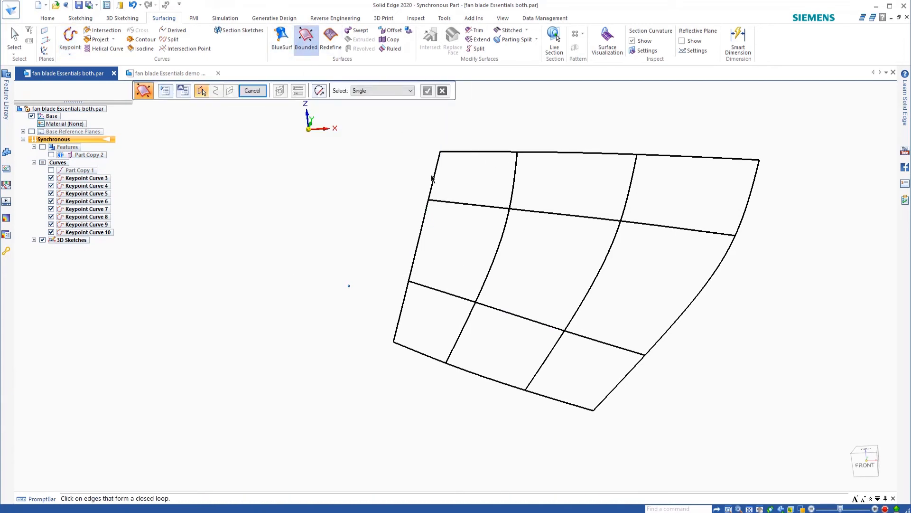
left_click(418, 265)
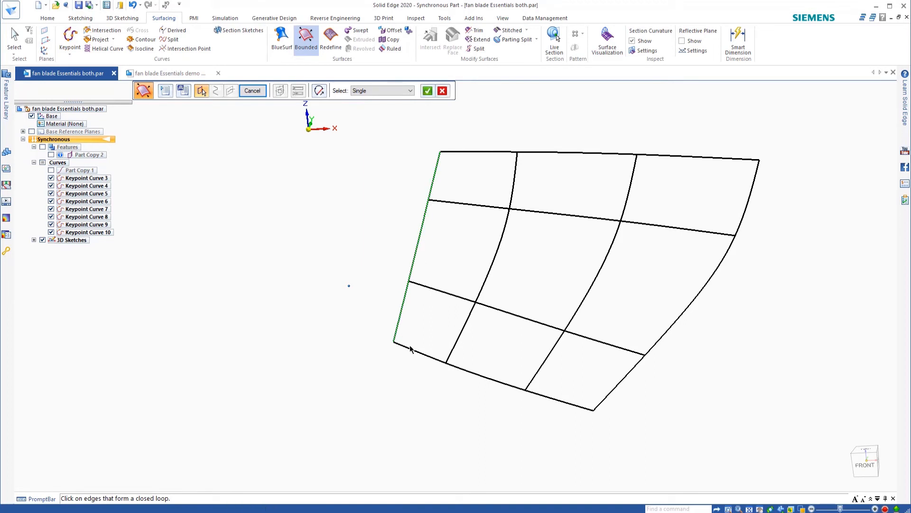
left_click(499, 382)
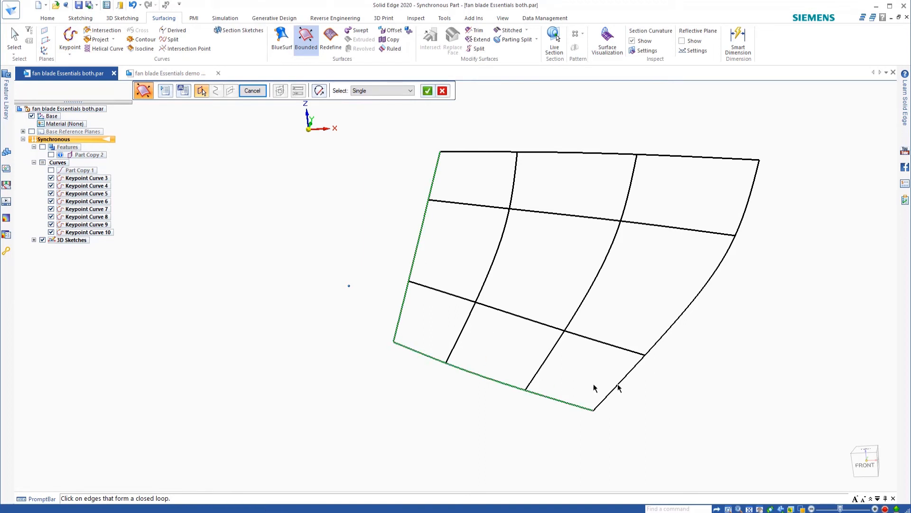
left_click(625, 383)
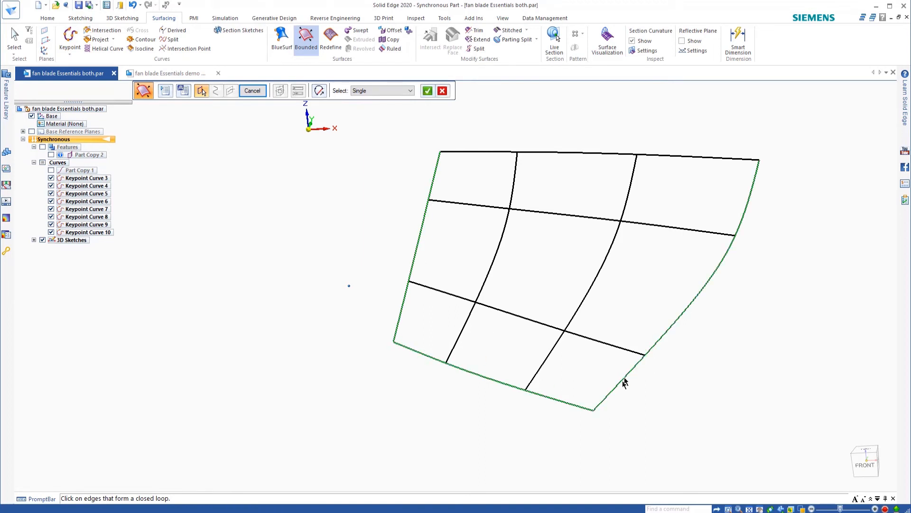
left_click(682, 156)
right_click(222, 129)
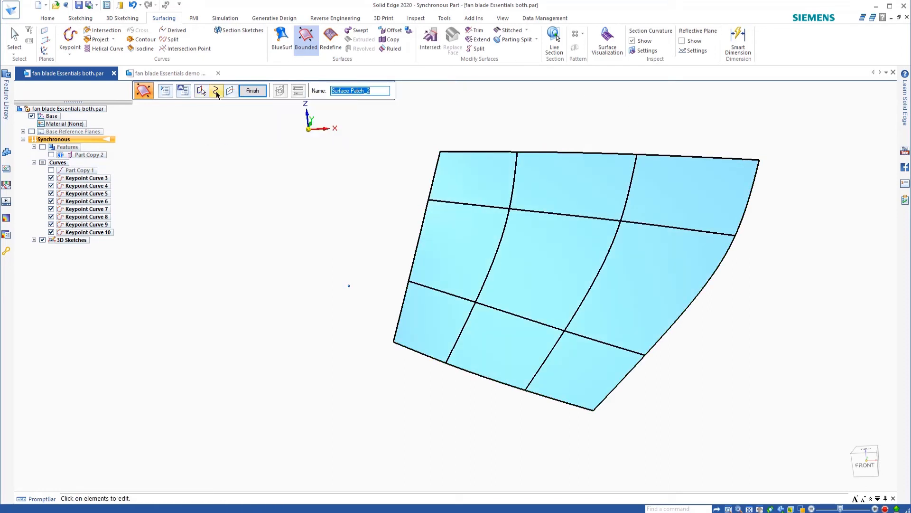
Step: Add the two lengthwise and two crosswise interior keypoint curves as guide curves to the bounded surface and finish it
left_click(217, 93)
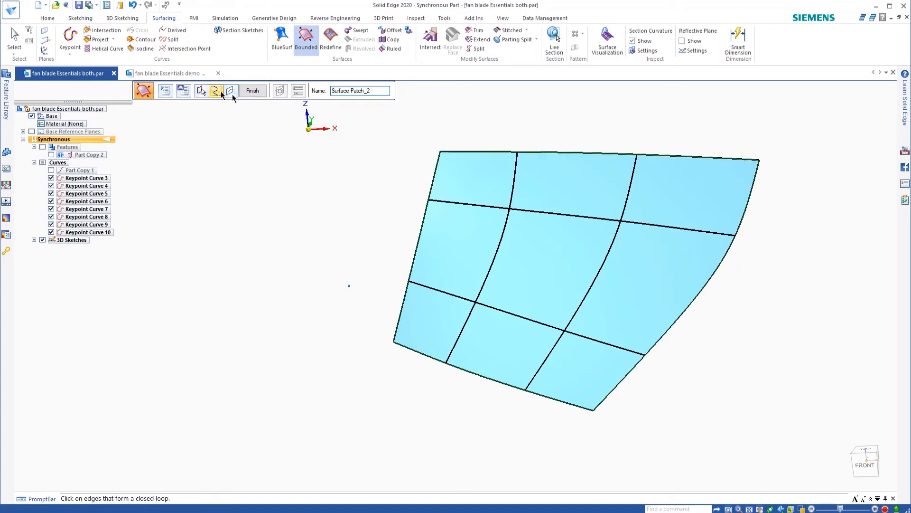
left_click(464, 206)
left_click(447, 291)
left_click(493, 271)
left_click(626, 198)
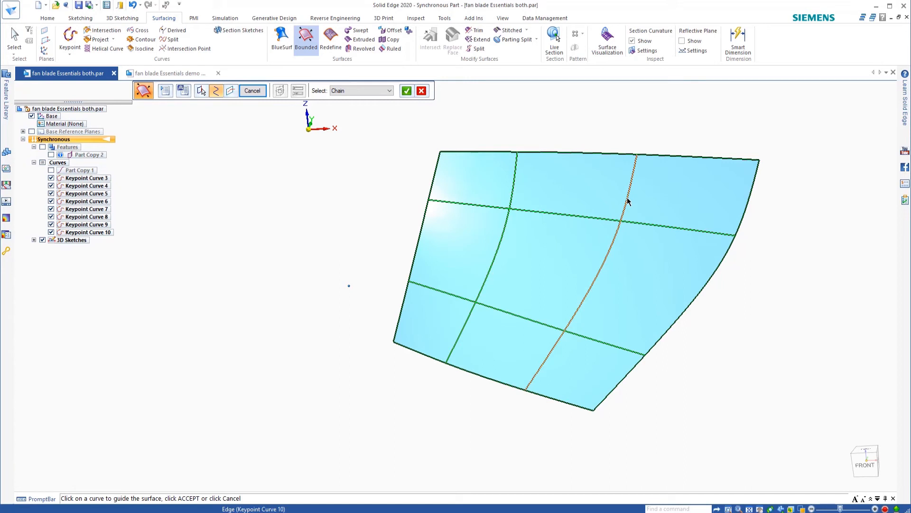
left_click(408, 91)
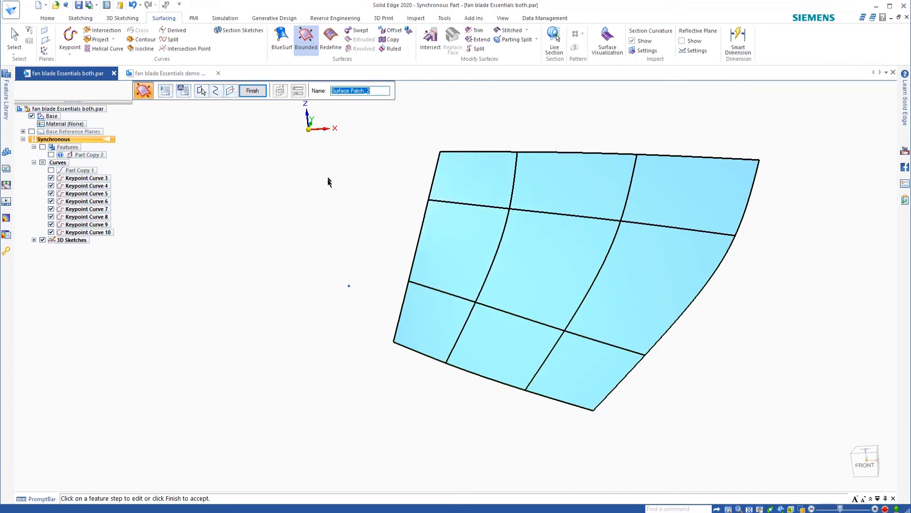
middle_click_drag(334, 212, 337, 231)
key("Escape")
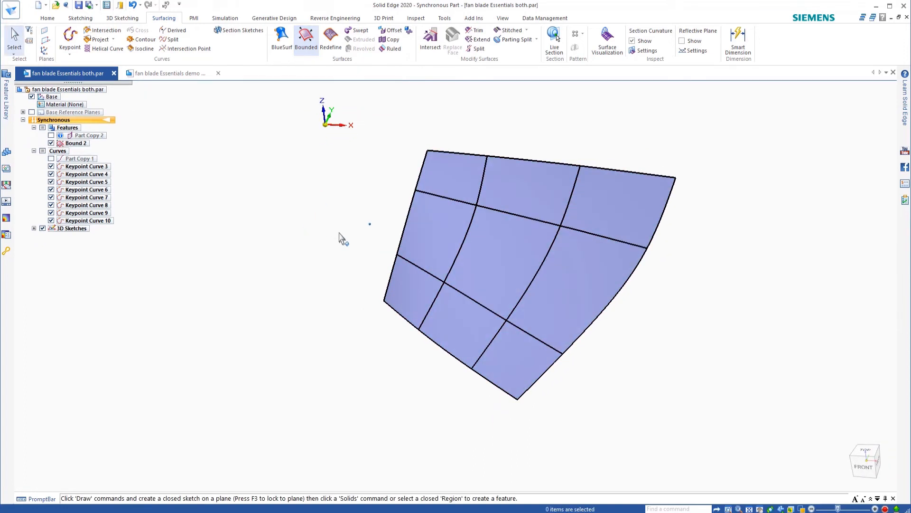
Step: Compare the bounded surface with the scanned blade by temporarily showing Part Copy 2
middle_click_drag(546, 249, 575, 244)
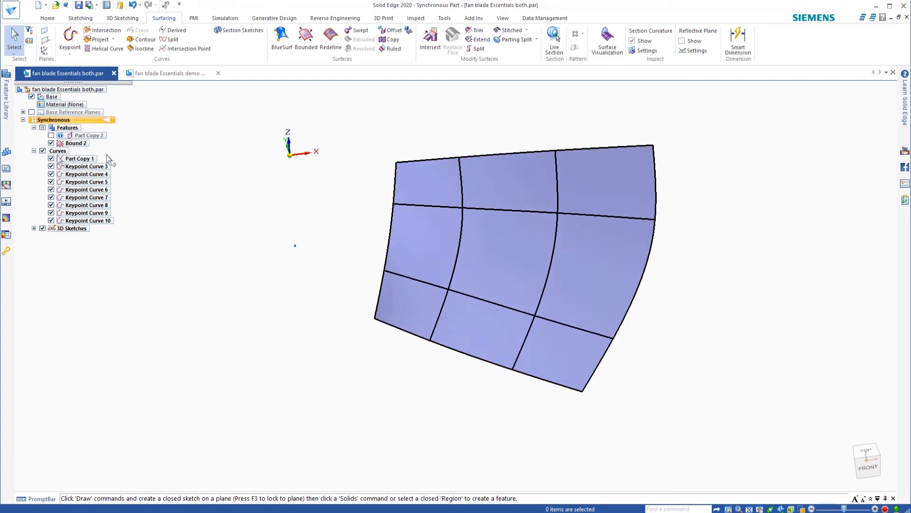
left_click(50, 136)
mouse_move(285, 199)
middle_mouse_down()
mouse_move(258, 190)
mouse_move(272, 191)
middle_mouse_up()
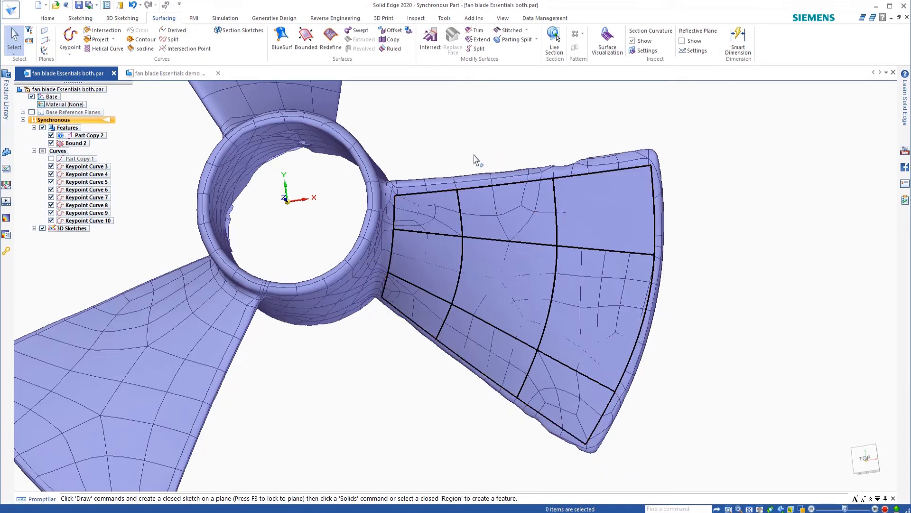
middle_click_drag(440, 149, 438, 129)
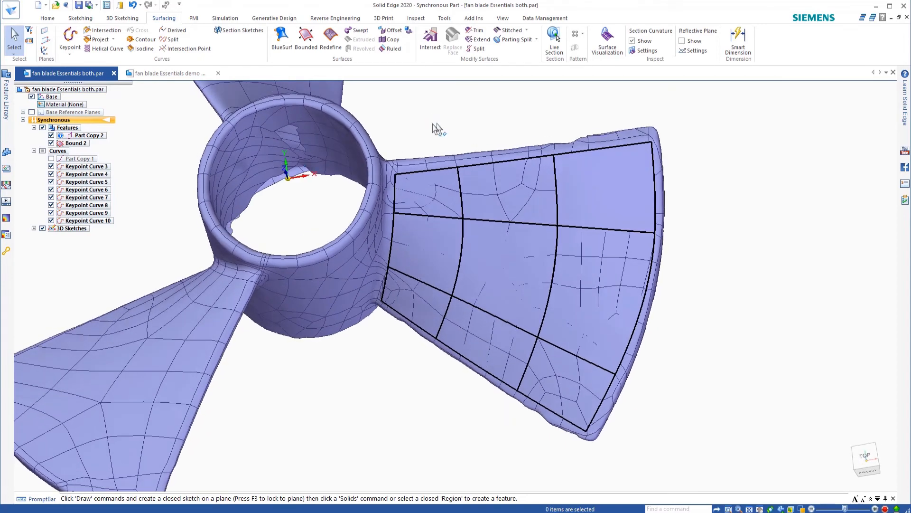
left_click(52, 136)
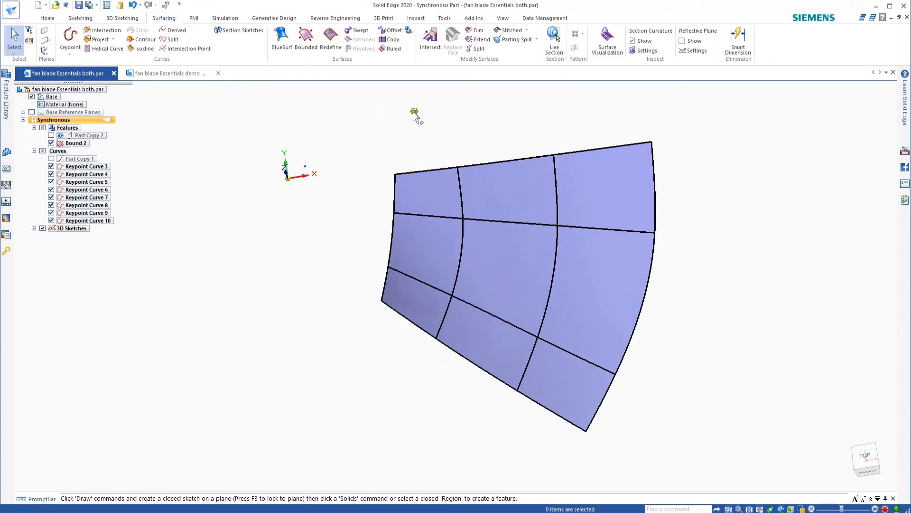
Step: Hide Keypoint Curves 3 through 10 so that only the bounded blade surface remains displayed
left_click(51, 174)
left_click(51, 182)
left_click(51, 190)
left_click(51, 197)
left_click(51, 205)
left_click(52, 212)
left_click(52, 221)
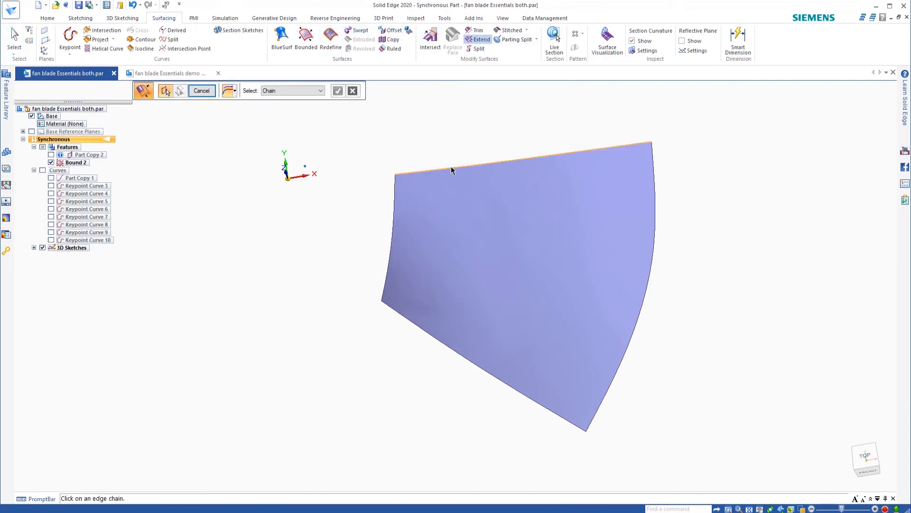
Step: Extend the bounded surface outward along all four of its edges, past the blade outline
left_click(399, 314)
left_click(649, 277)
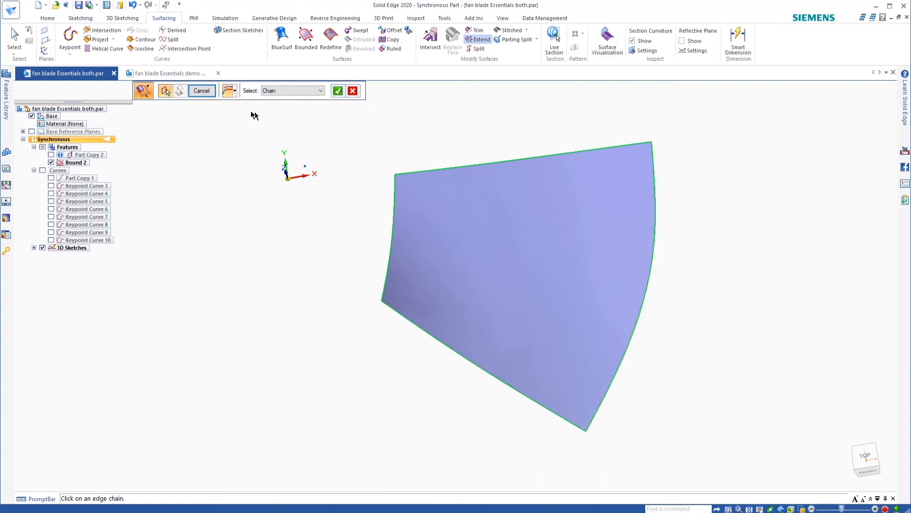
right_click(429, 151)
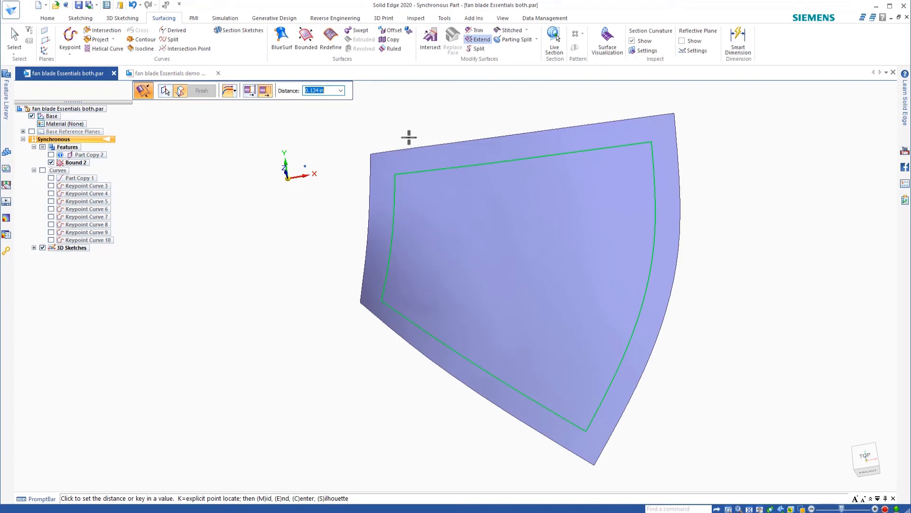
left_click(411, 143)
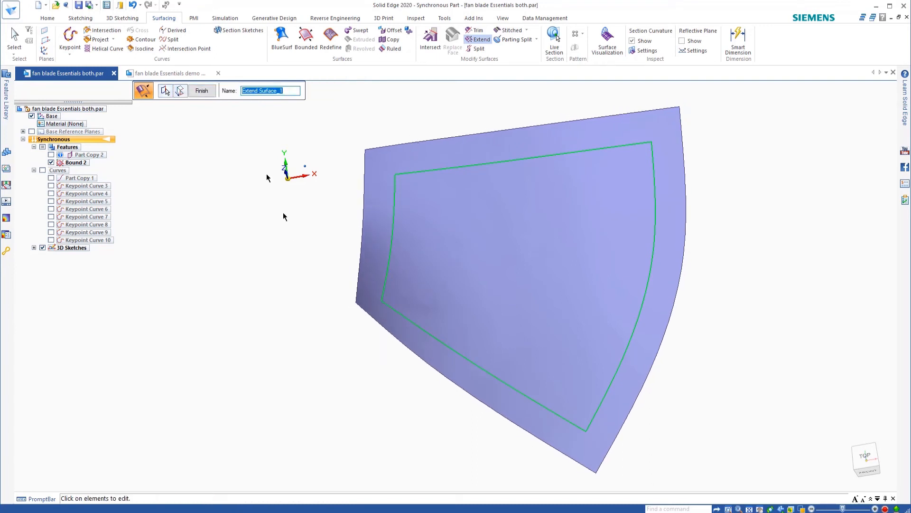
left_click(199, 92)
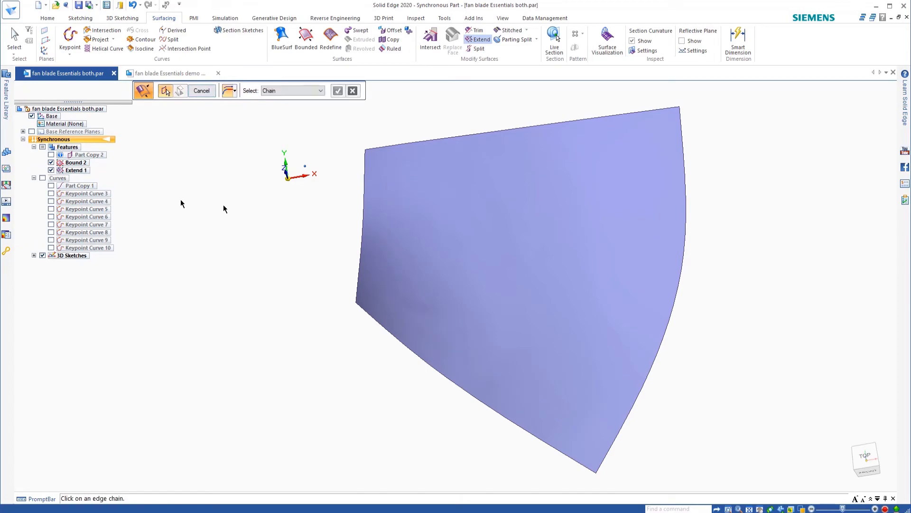
Step: Examine the extended surface against Part Copy 2 from the underside, including where it reaches into the hub
middle_click_drag(475, 171, 483, 354)
middle_click_drag(801, 296, 667, 265)
scroll(669, 267, "down", 5)
scroll(543, 148, "up", 5)
middle_click_drag(543, 147, 594, 250)
middle_click_drag(676, 268, 629, 306)
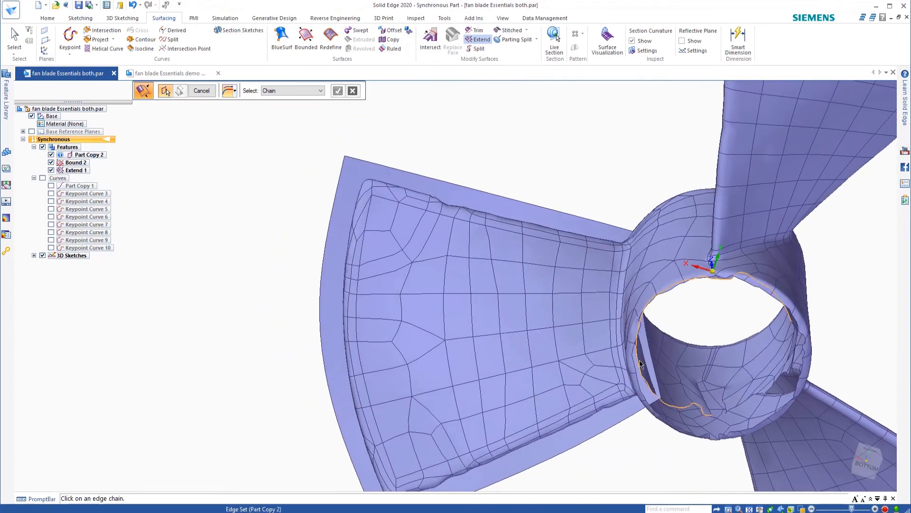
scroll(655, 363, "down", 3)
scroll(704, 416, "up", 2)
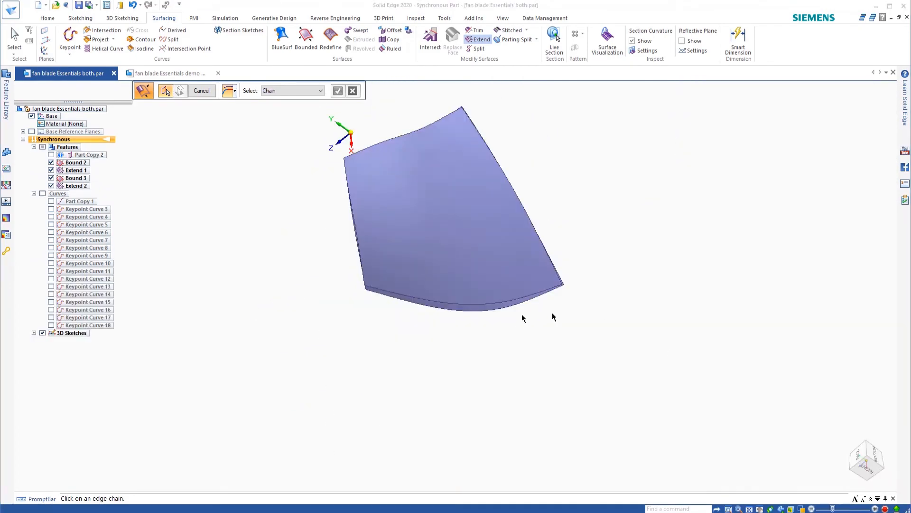
Step: Examine both extended blade surfaces from several sides, alone and with Part Copy 2 shown, especially where they enter the hub
middle_click_drag(540, 321, 546, 291)
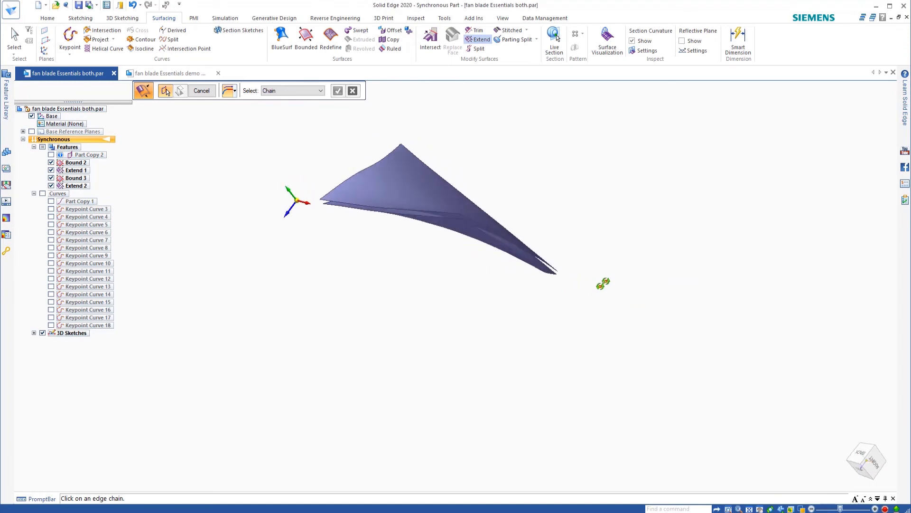
middle_click_drag(642, 306, 493, 315)
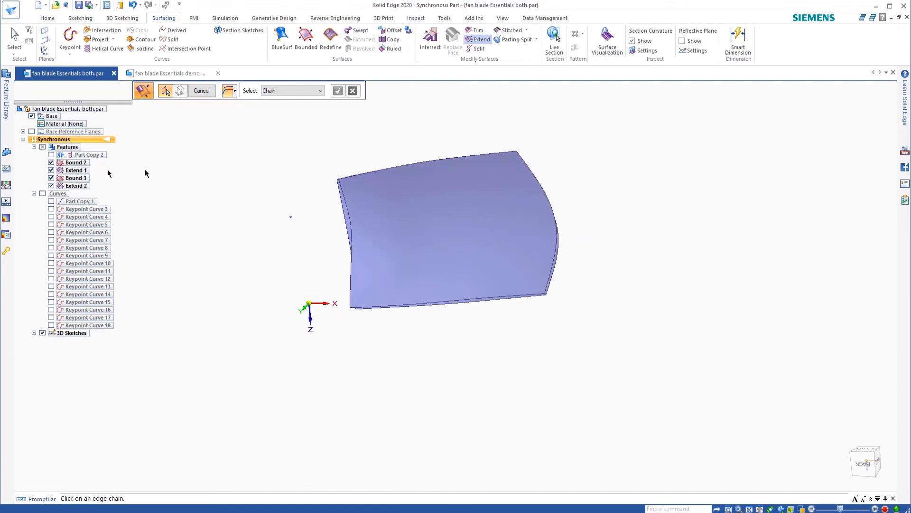
middle_click_drag(400, 156, 373, 240)
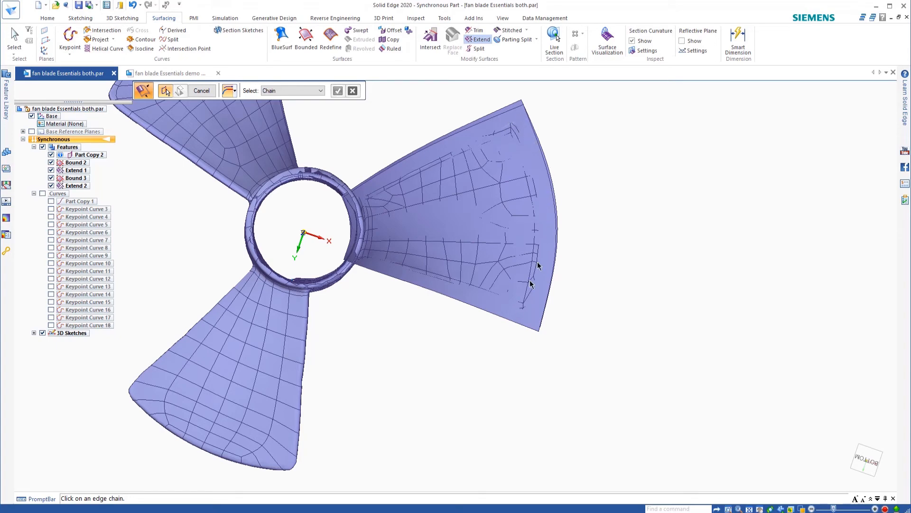
middle_click_drag(388, 220, 348, 126)
scroll(366, 174, "up", 4)
middle_click_drag(367, 176, 363, 198)
scroll(362, 181, "down", 3)
scroll(398, 374, "down", 3)
middle_click_drag(399, 375, 374, 385)
scroll(373, 384, "up", 5)
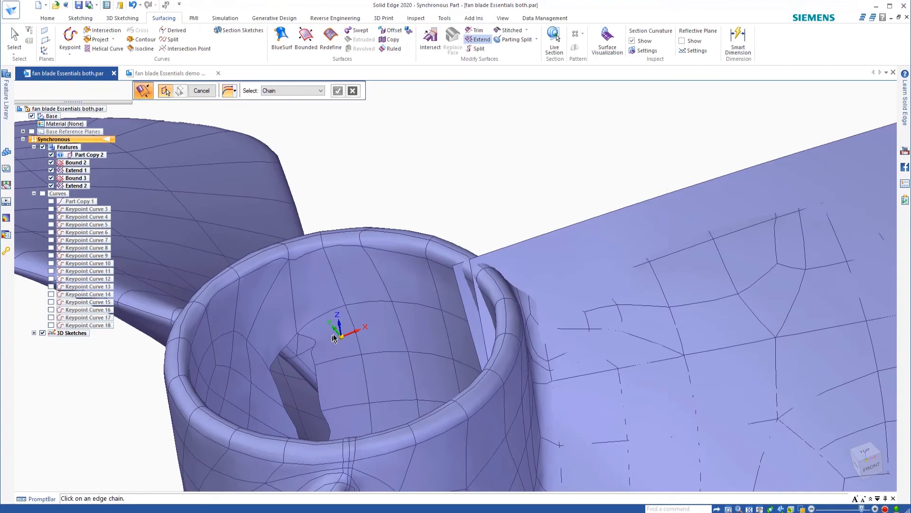
scroll(397, 235, "down", 3)
scroll(391, 244, "up", 3)
middle_click_drag(392, 244, 461, 138)
scroll(413, 168, "down", 4)
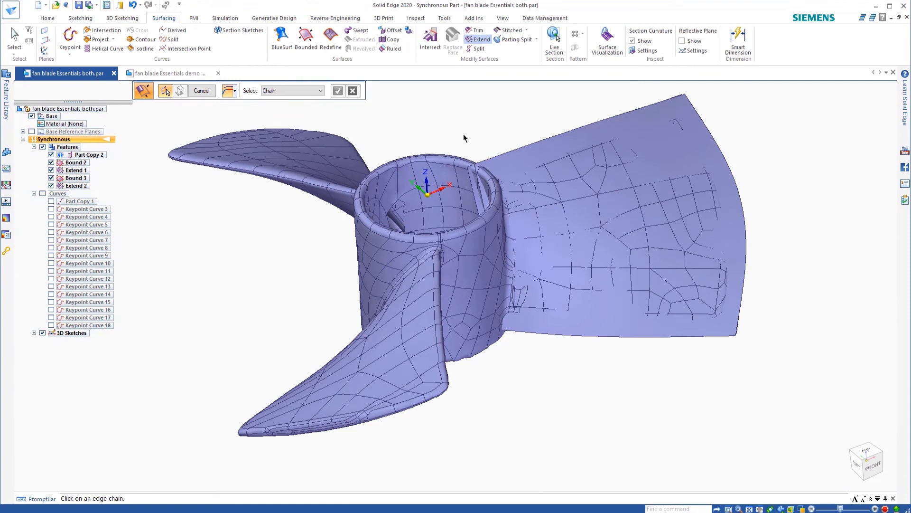
left_click(83, 18)
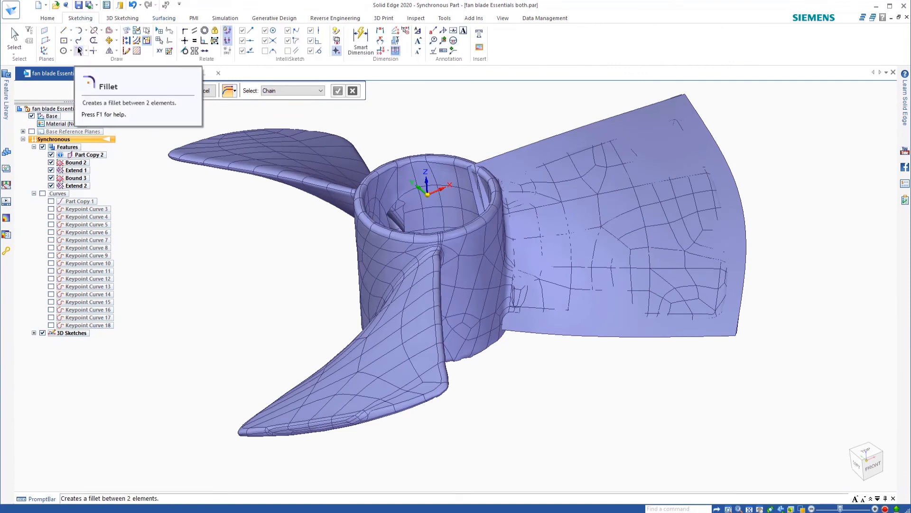
left_click(63, 30)
middle_click_drag(428, 187, 427, 224)
scroll(422, 231, "up", 3)
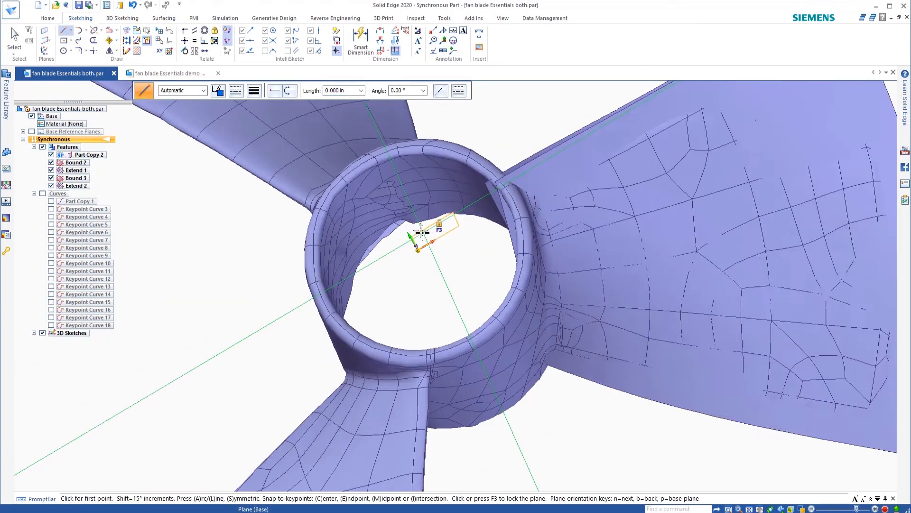
scroll(422, 231, "up", 5)
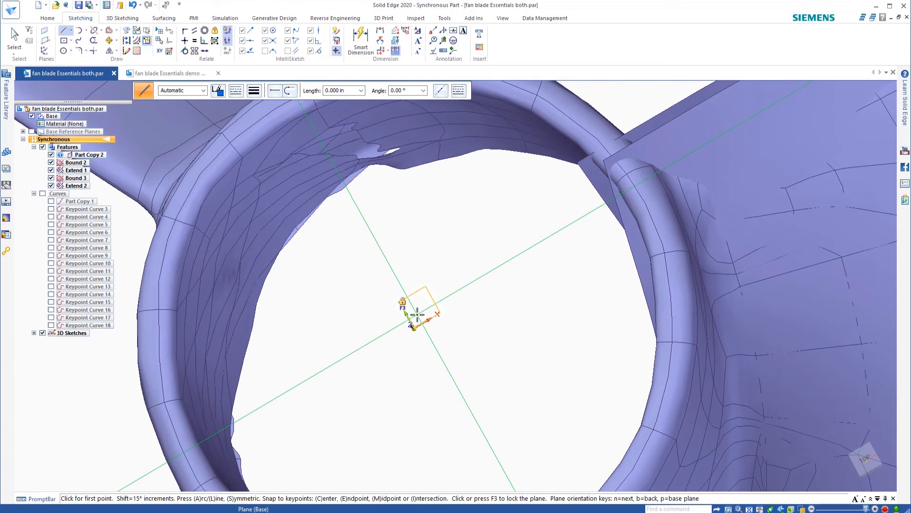
scroll(478, 273, "down", 1)
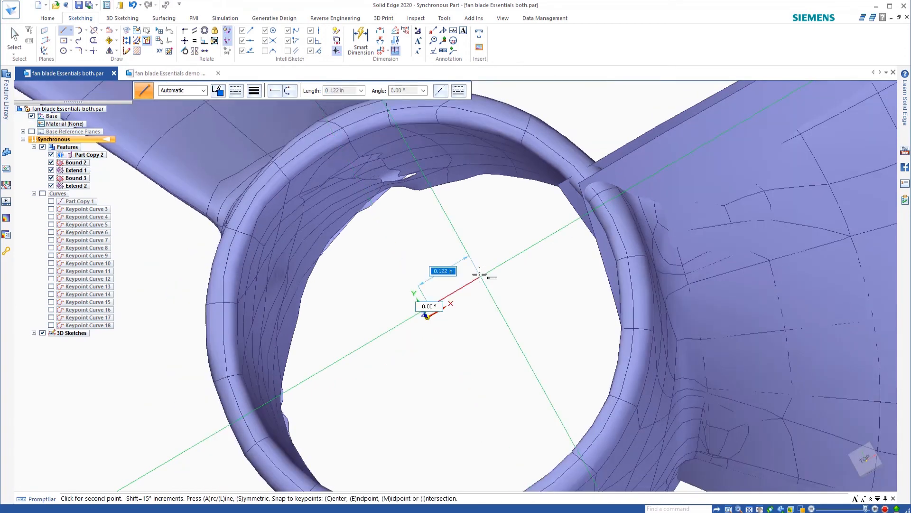
key("Escape")
key("Escape")
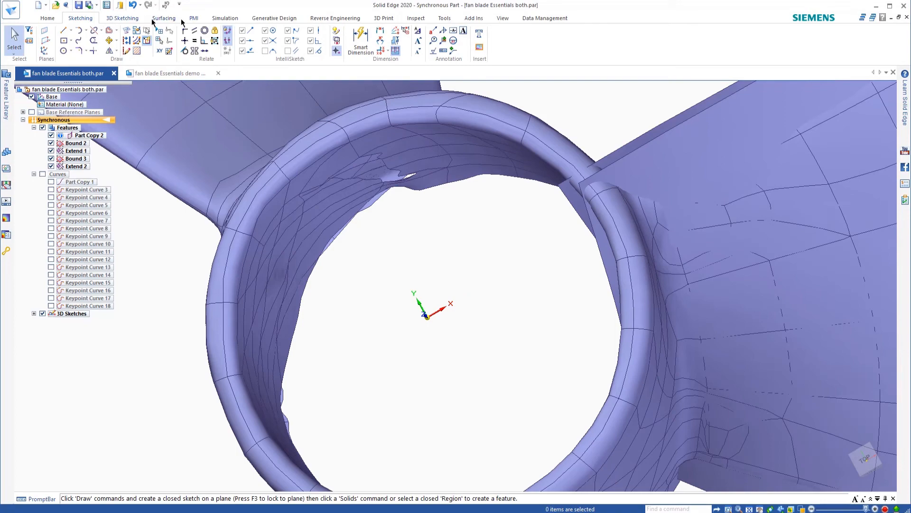
Step: Orient the model to the top view and hide Bound 2, Extend 1, Bound 3 and Extend 2, keeping Part Copy 2 displayed
left_click(503, 18)
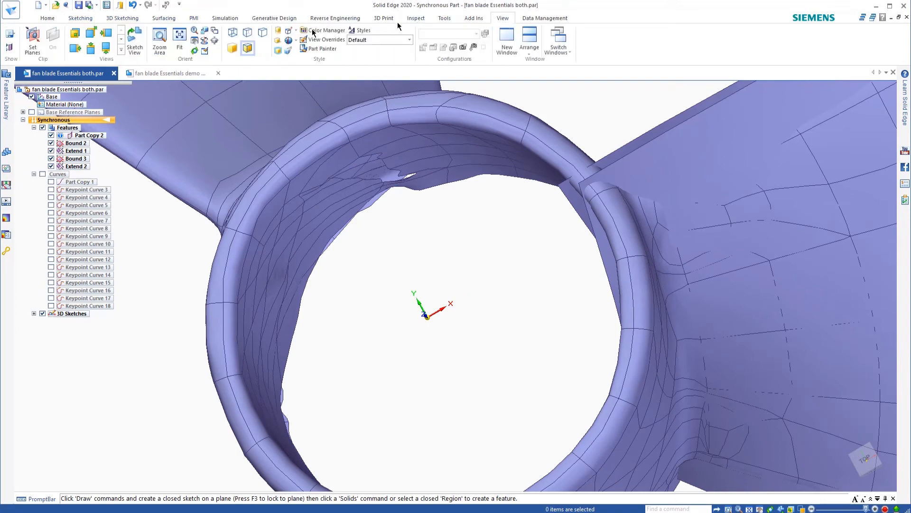
left_click(135, 43)
scroll(476, 291, "up", 3)
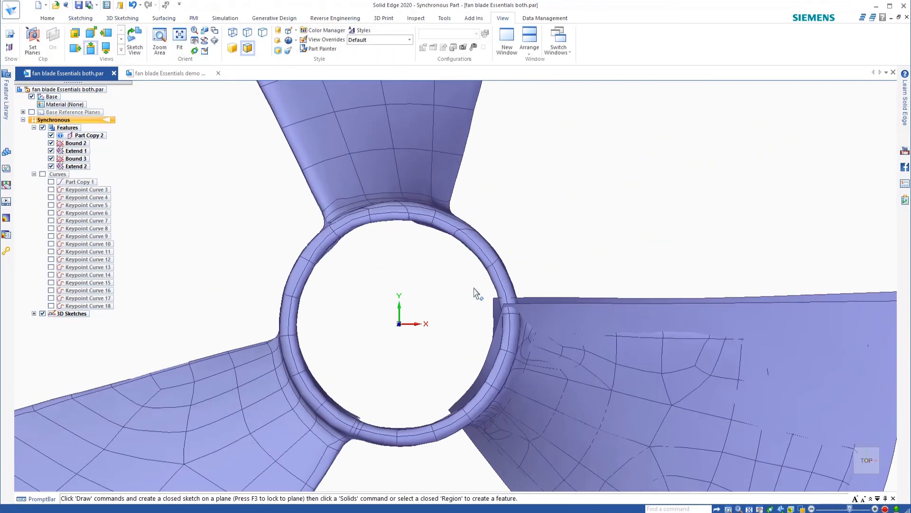
scroll(470, 291, "down", 2)
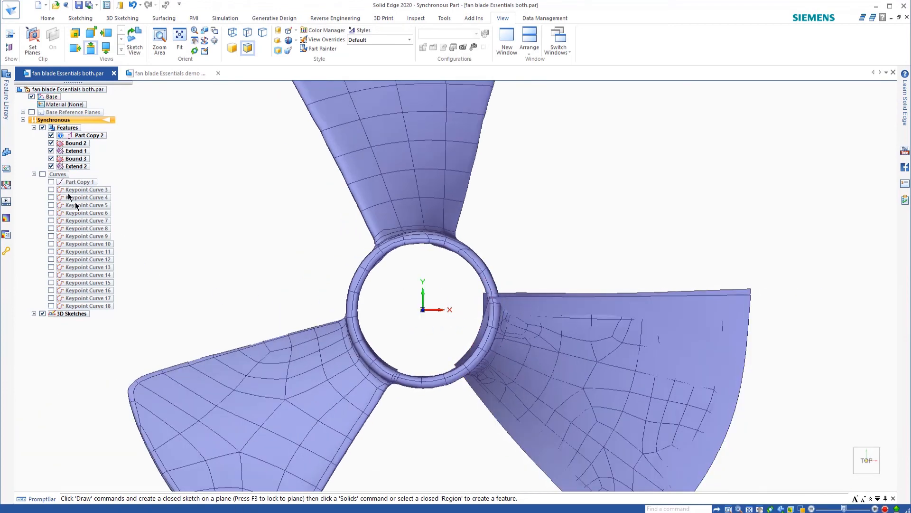
left_click(52, 145)
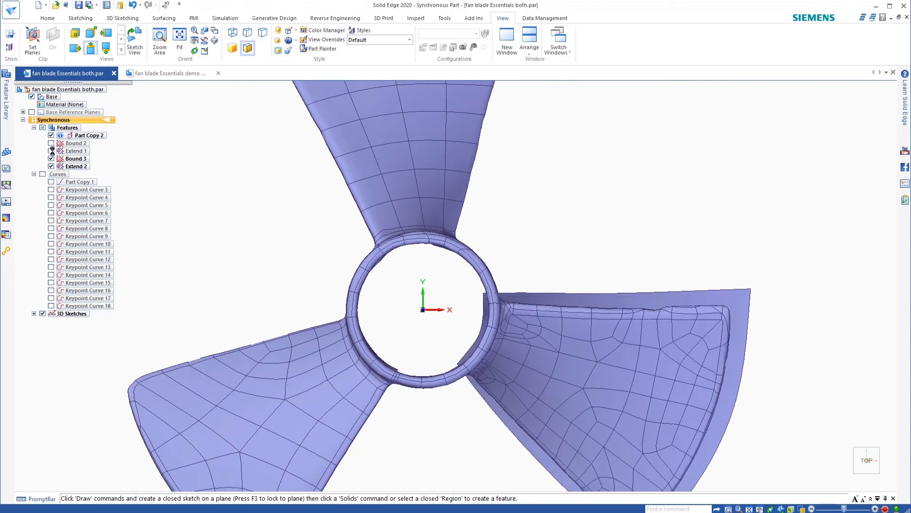
left_click(52, 150)
left_click(53, 158)
left_click(52, 165)
left_click(52, 150)
left_click(51, 166)
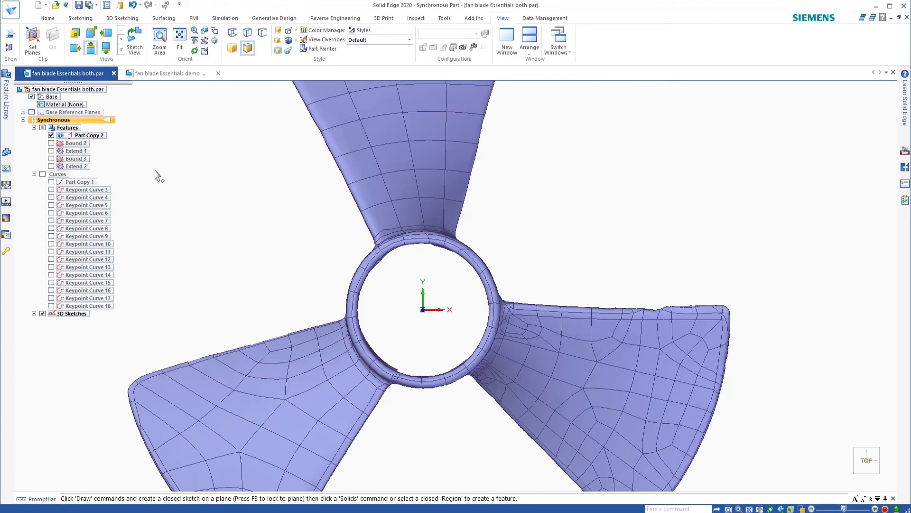
Step: Sketch a horizontal line along the upper edge of the blade on the +X side, from inside the hub past the blade tip
left_click(82, 19)
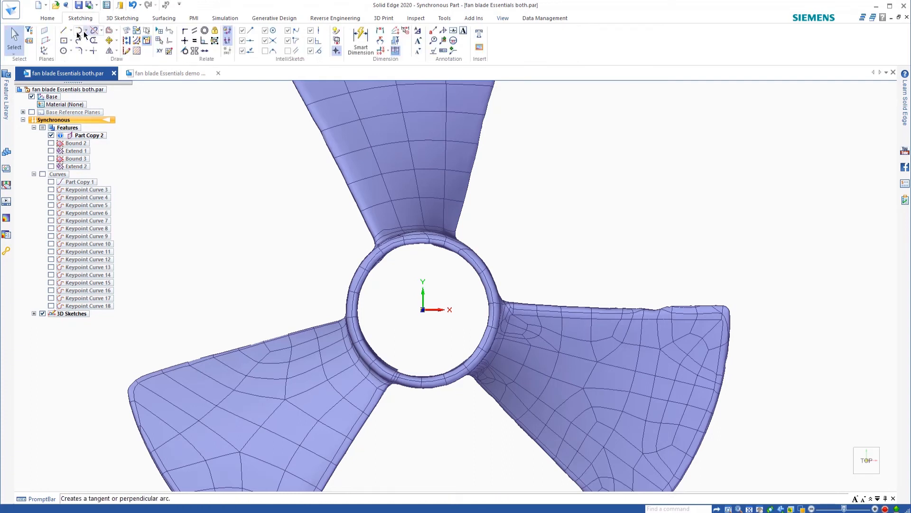
left_click(63, 30)
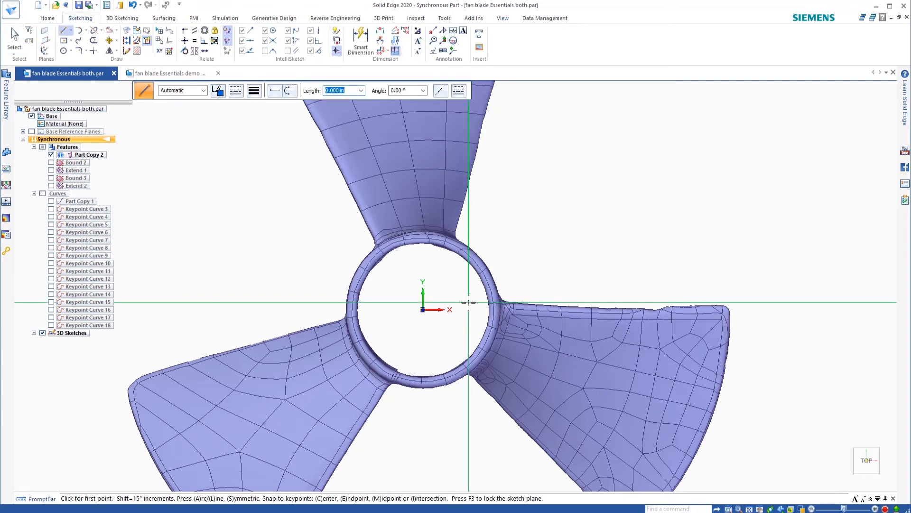
left_click(468, 303)
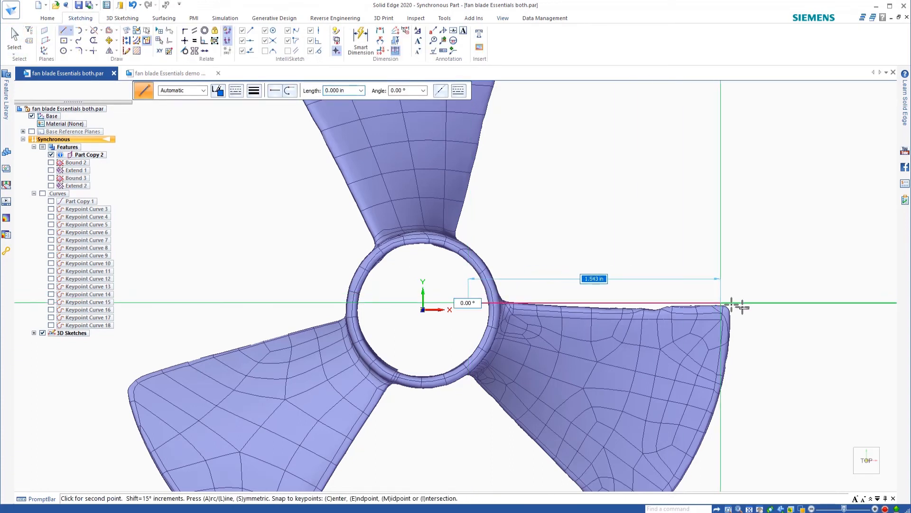
left_click(785, 309)
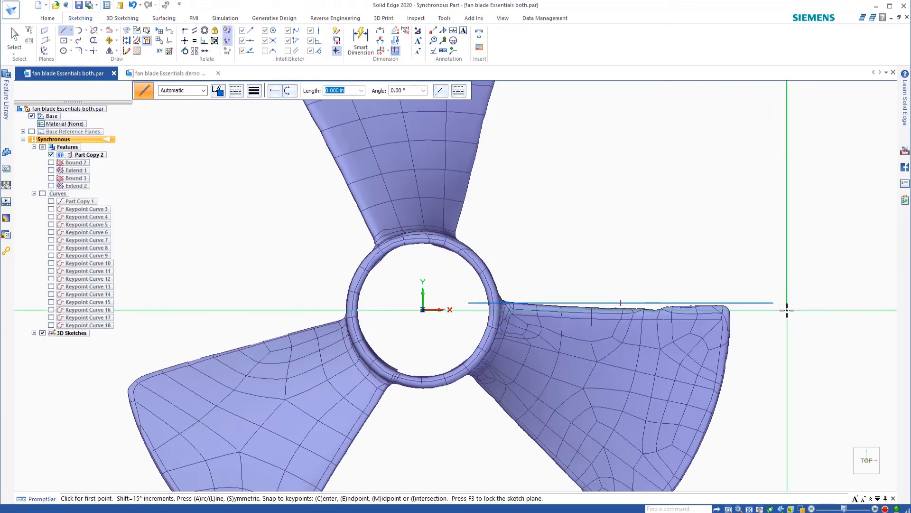
Step: Sketch a sloped line along the same blade's lower edge, from inside the hub past the tip, and adjust its inner endpoint
scroll(782, 310, "down", 5)
scroll(696, 366, "up", 5)
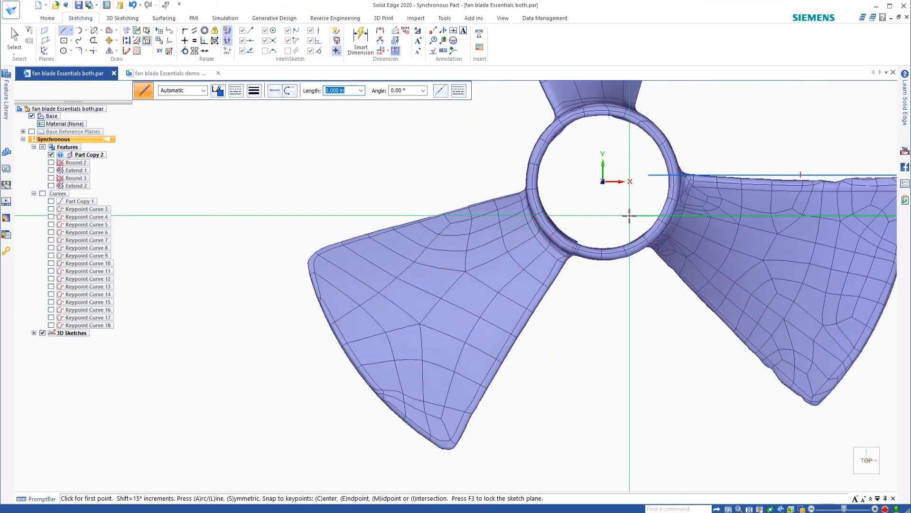
left_click(629, 216)
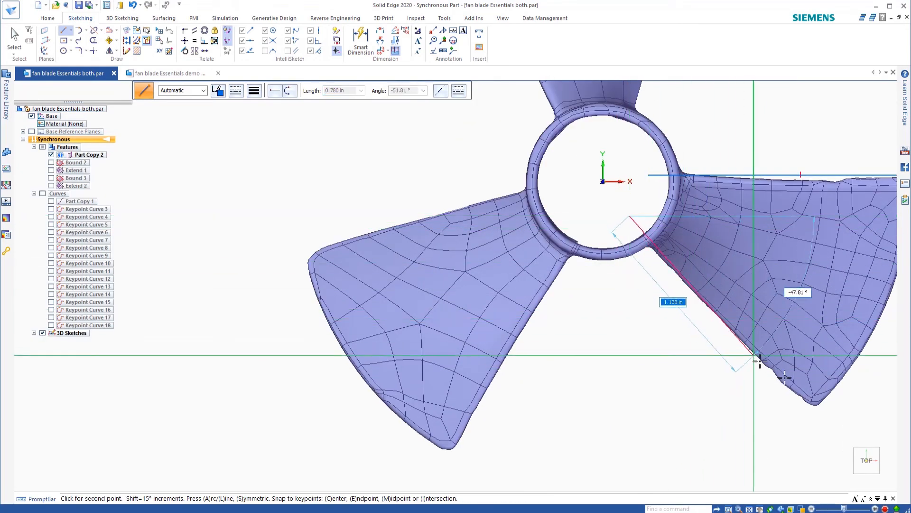
left_click(845, 444)
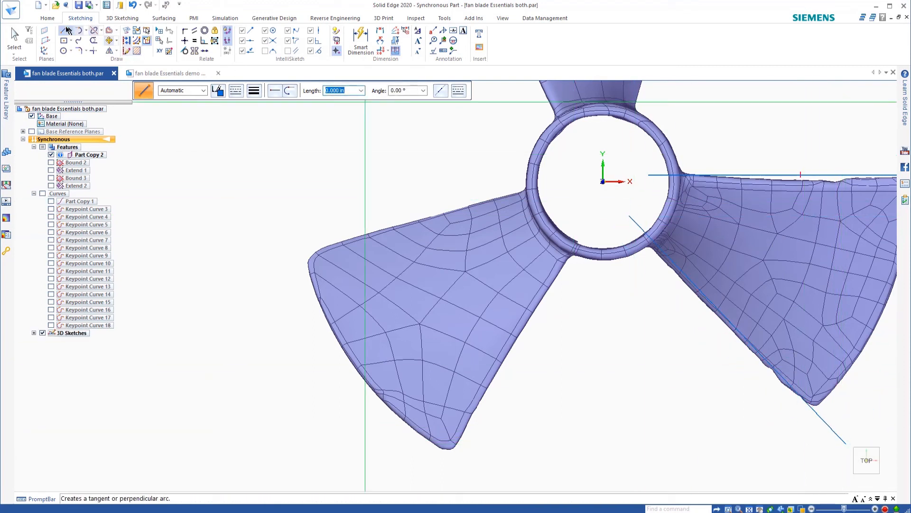
left_click(15, 38)
left_click(633, 219)
left_click_drag(630, 216, 625, 222)
left_click(639, 201)
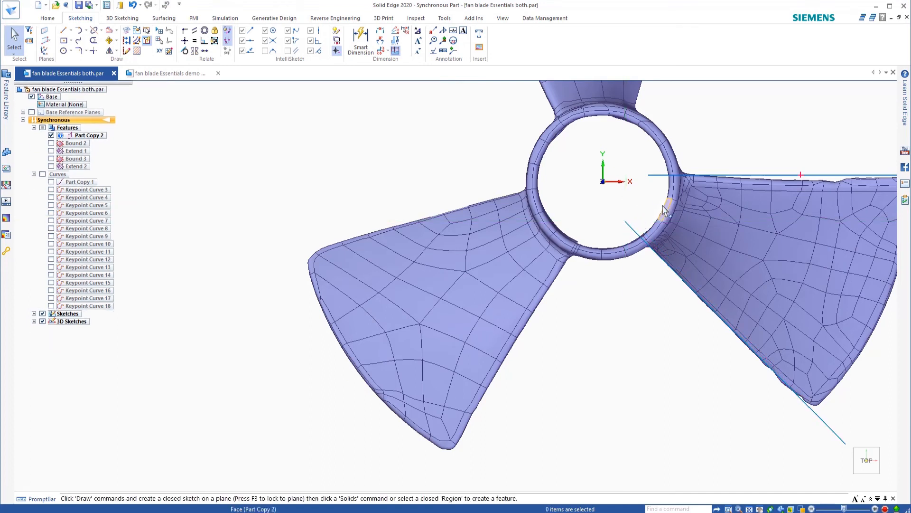
Step: Sketch a circle about 0.86 in in diameter, centred on the origin and running along the hub rim
scroll(608, 184, "down", 3)
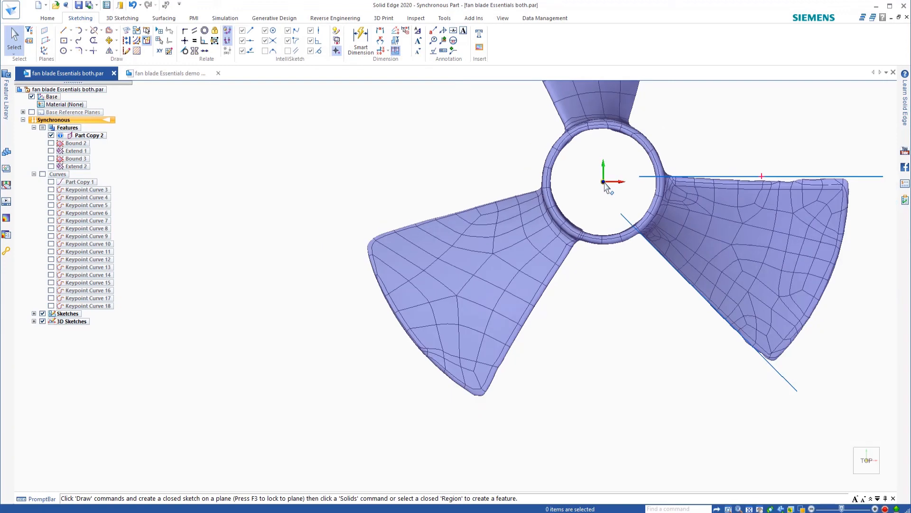
scroll(762, 235, "up", 3)
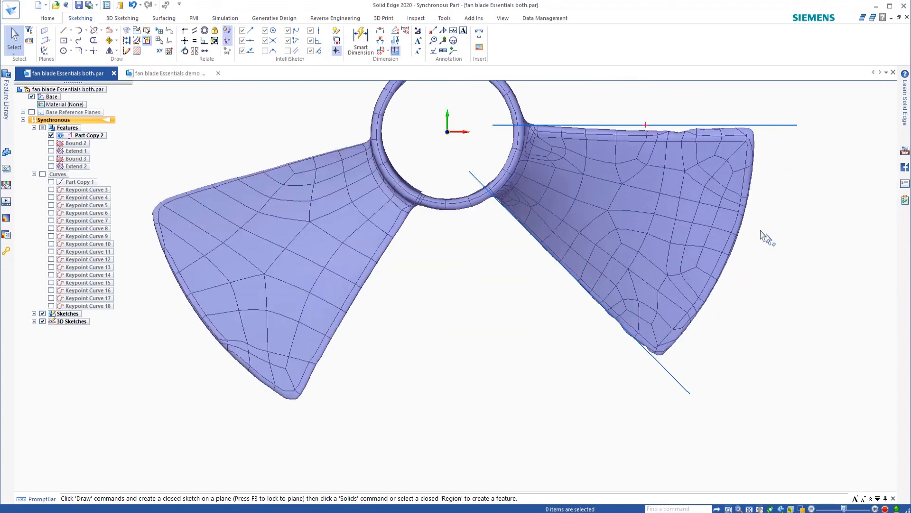
left_click(64, 51)
left_click(447, 132)
scroll(518, 159, "up", 4)
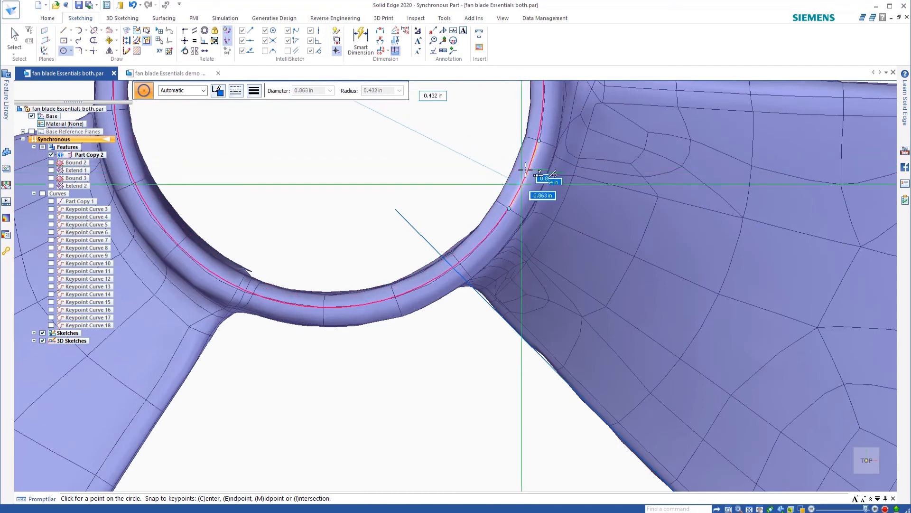
scroll(525, 174, "up", 2)
left_click(526, 177)
scroll(523, 183, "down", 5)
scroll(647, 327, "down", 3)
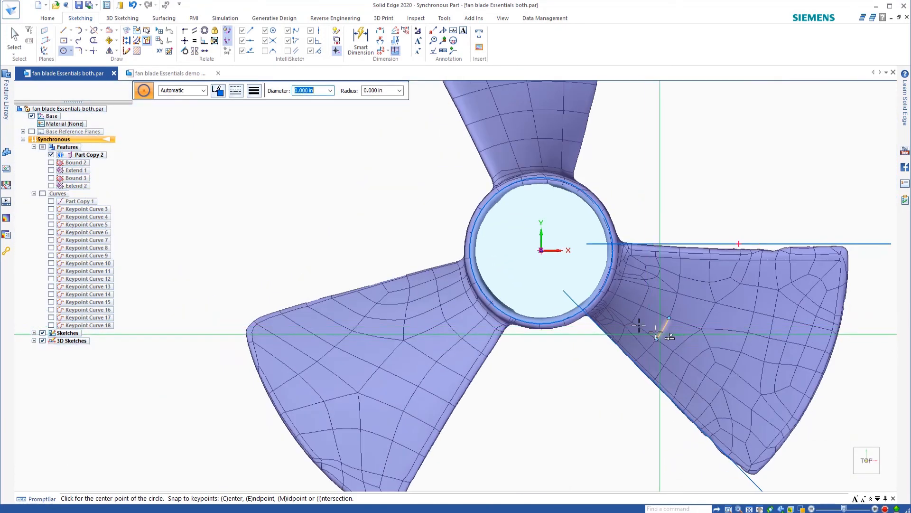
Step: Sketch a second circle about 3.77 in in diameter, centred on the origin and passing along the blade's outer edge
left_click(541, 250)
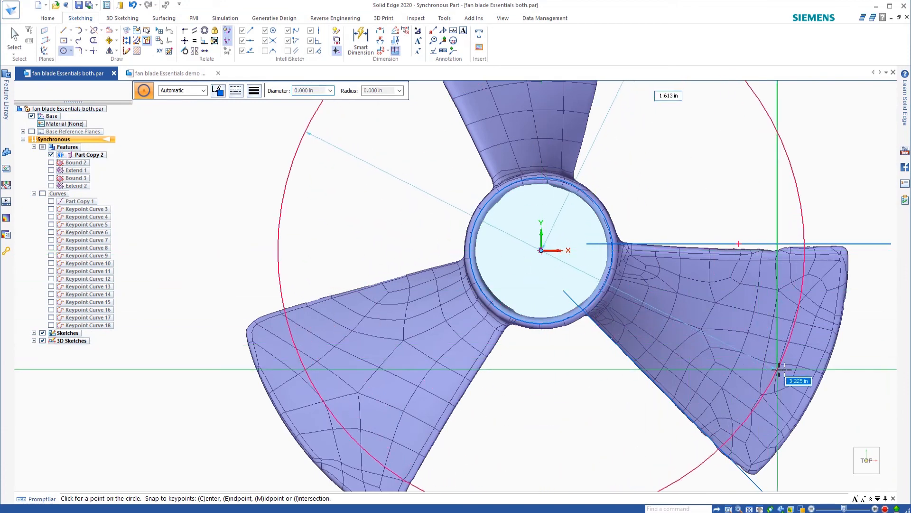
scroll(845, 351, "up", 4)
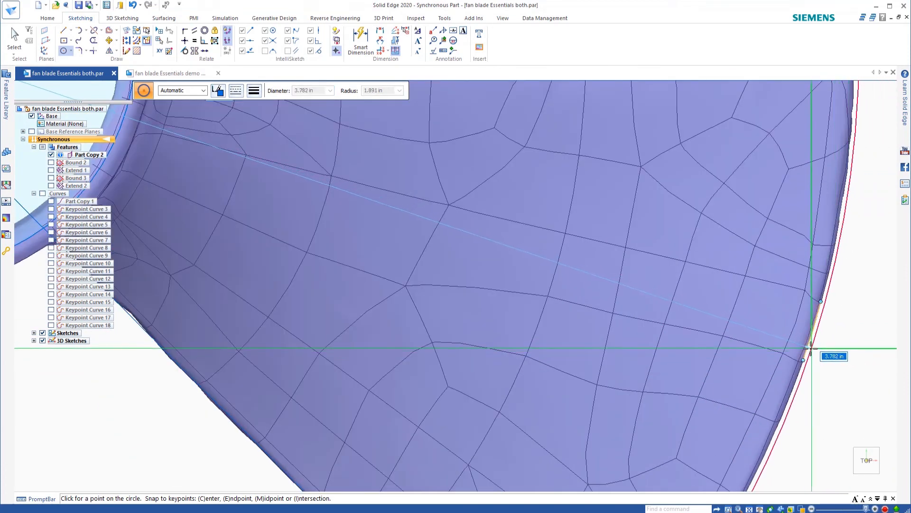
scroll(807, 369, "up", 2)
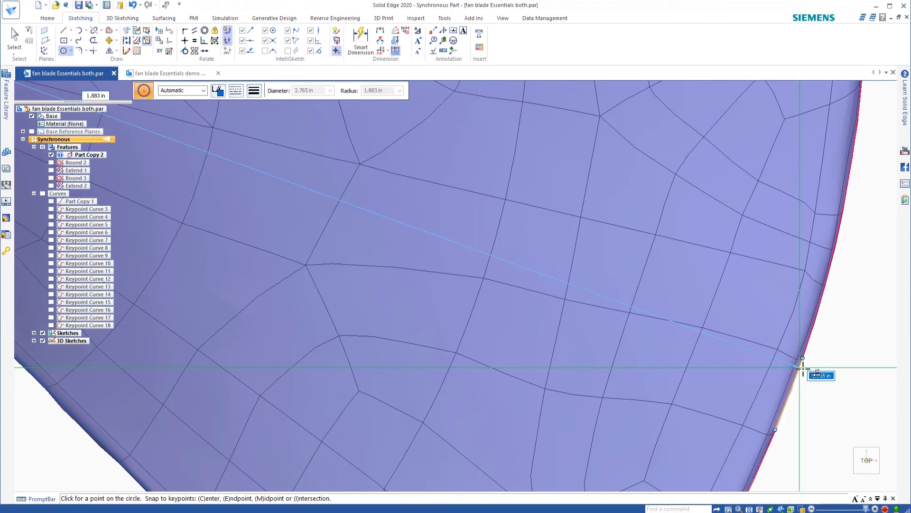
left_click(802, 368)
scroll(807, 368, "down", 6)
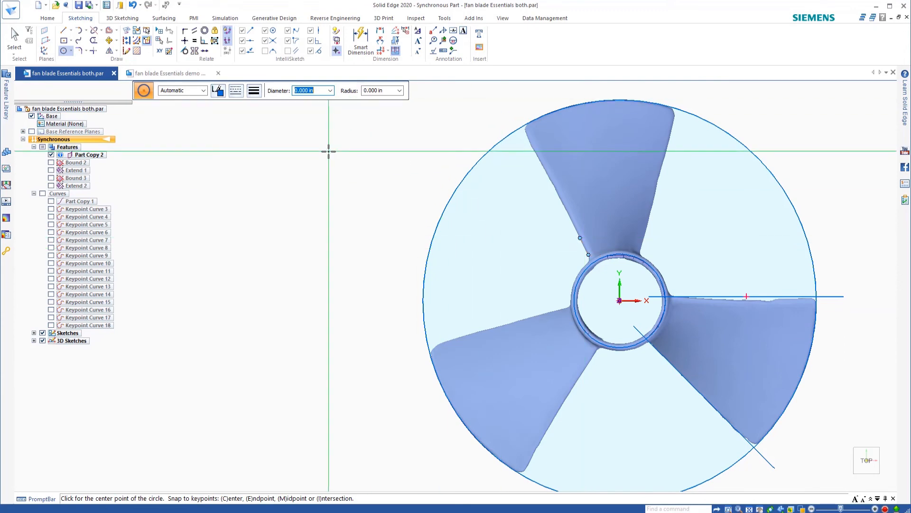
key("Escape")
Step: Extrude the wedge region between the two lines and the two circles 1 in downward around the blade
middle_click_drag(366, 283, 372, 197)
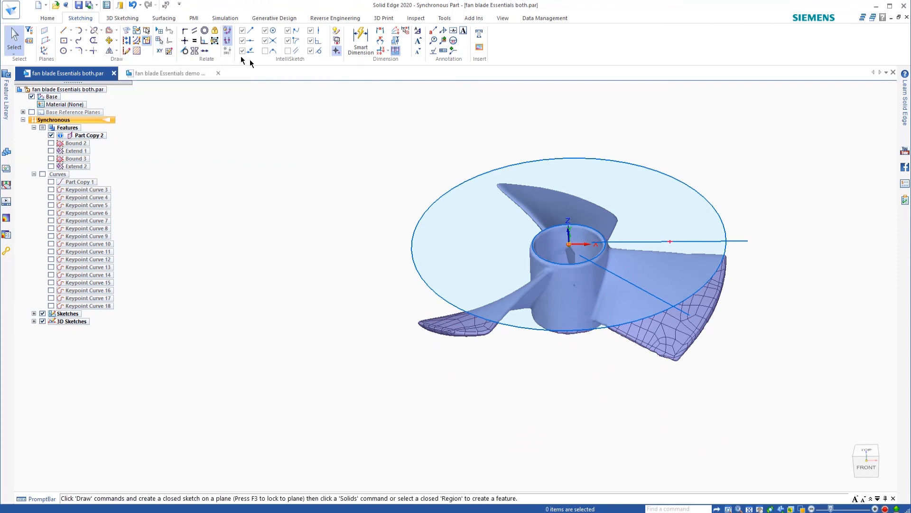
left_click(47, 18)
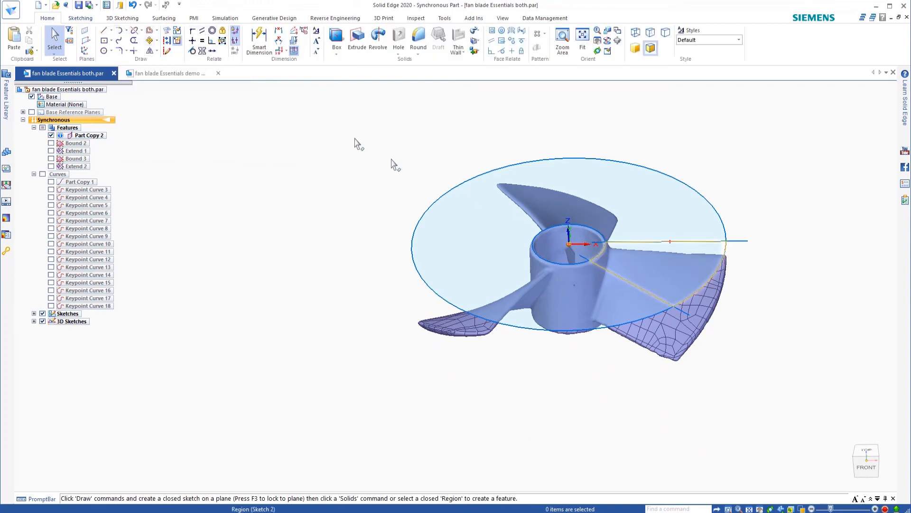
left_click(357, 38)
left_click(643, 268)
right_click(289, 162)
middle_click_drag(641, 346, 642, 298)
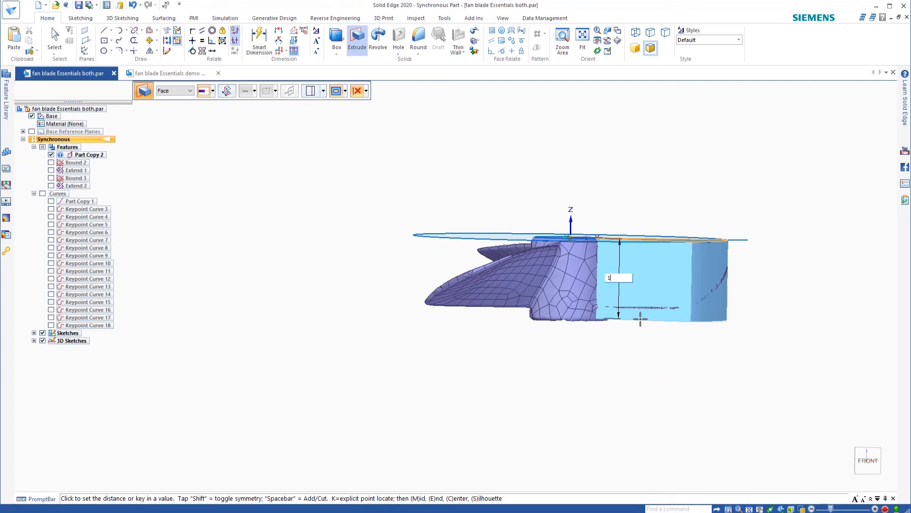
type("1")
key("Return")
middle_click_drag(633, 379, 647, 340)
left_click(646, 278)
key("Escape")
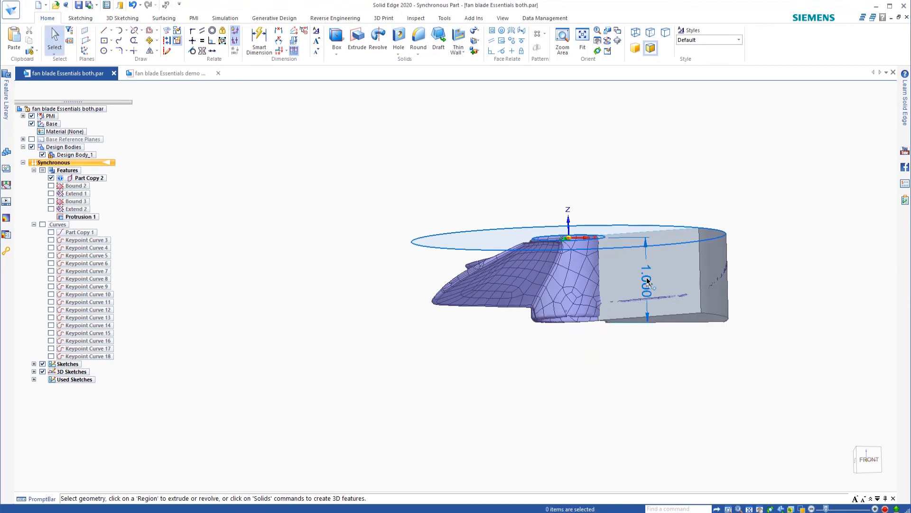
Step: Set the extruded wedge's height dimension to 0.95 in
left_click(647, 281)
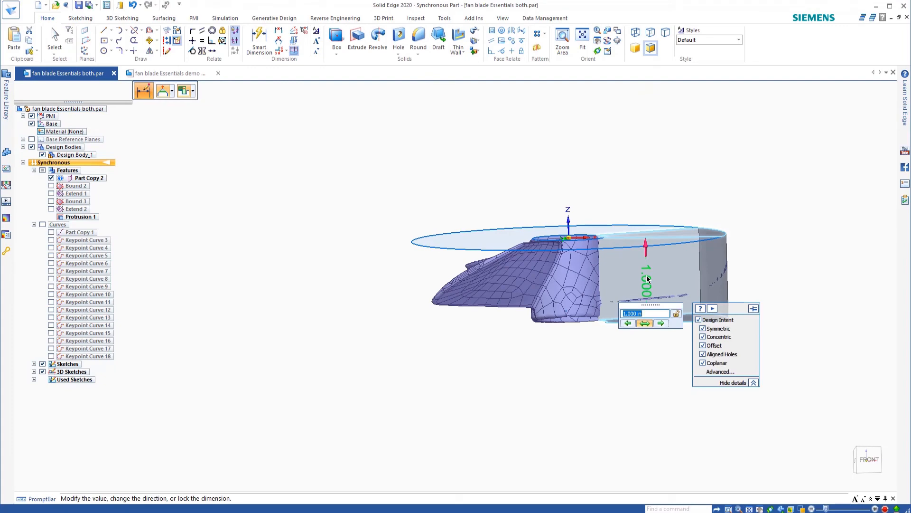
type(".95")
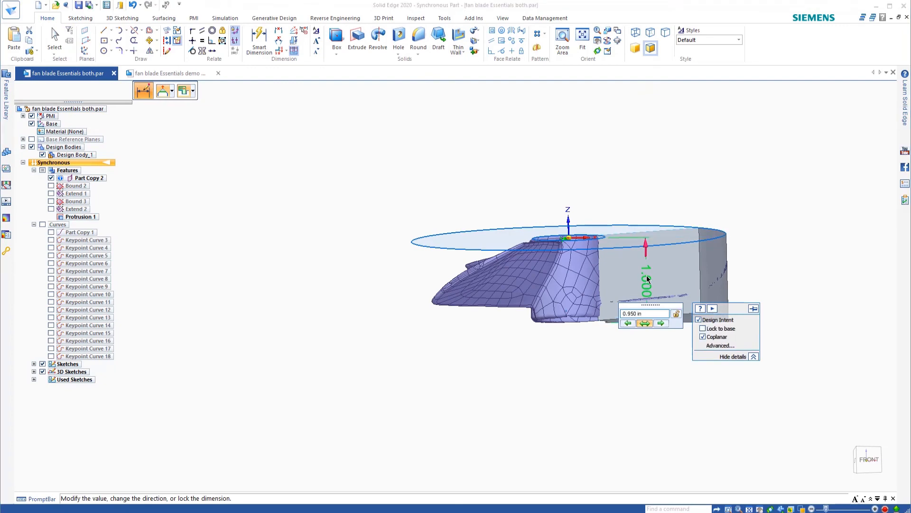
key("Return")
Step: Set the extruded wedge's height dimension to 0.94 in
scroll(631, 327, "up", 2)
scroll(632, 328, "up", 5)
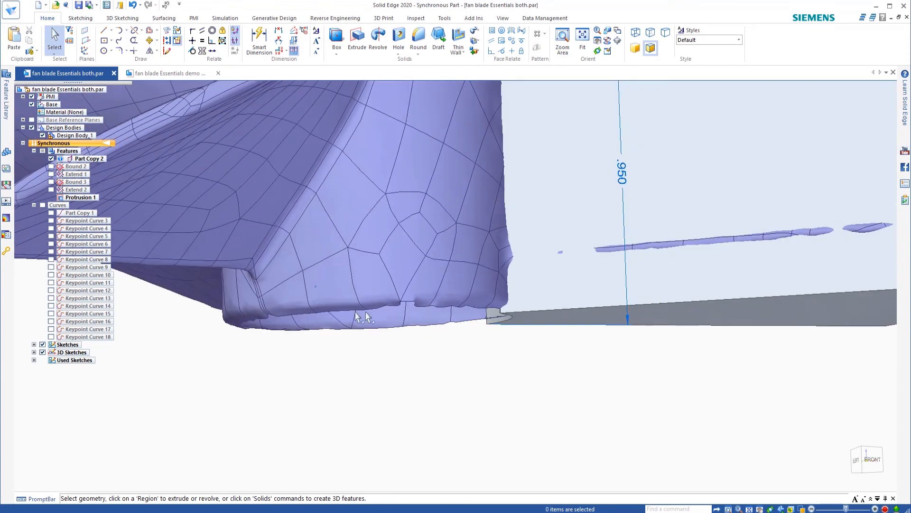
left_click(625, 177)
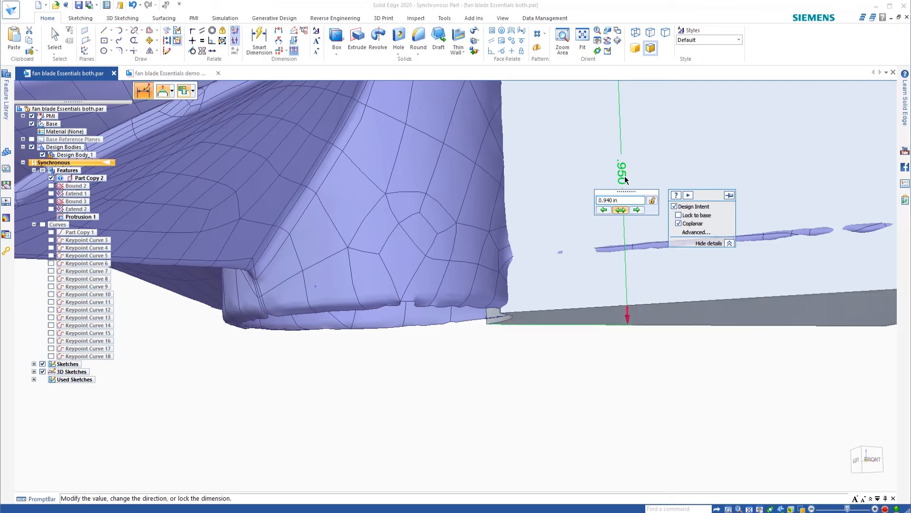
key("Return")
Step: Set the wedge's height dimension to 0.93 in so its lower face suits the hub's bottom edge
left_click(627, 176)
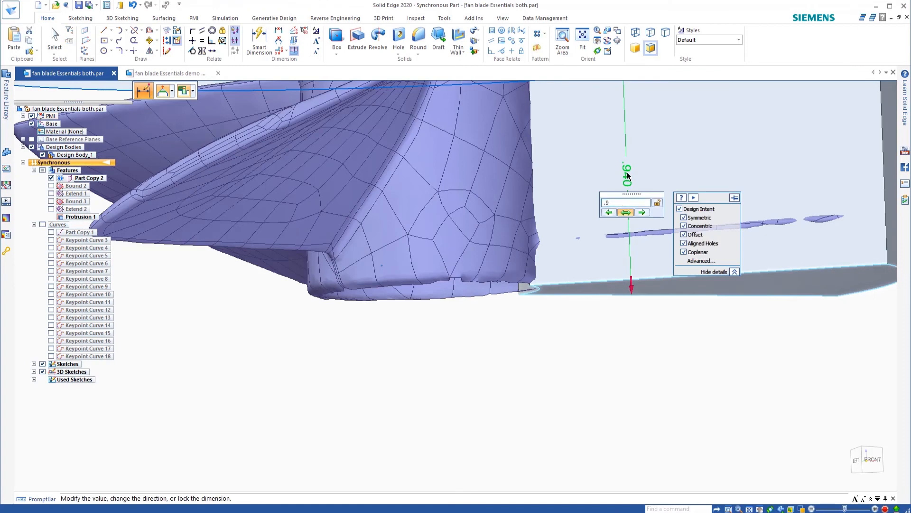
key("Return")
scroll(683, 229, "down", 2)
middle_click_drag(674, 352, 631, 401)
scroll(668, 384, "down", 3)
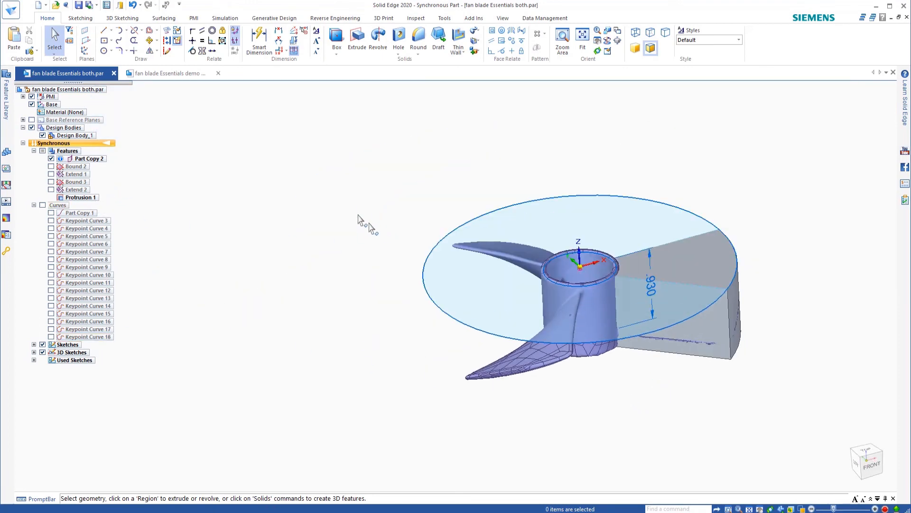
middle_click_drag(363, 210, 365, 201)
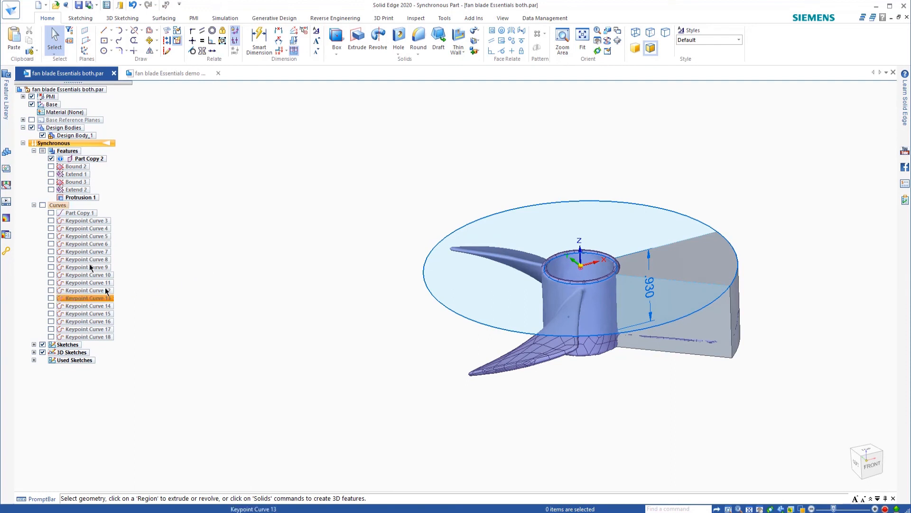
Step: Show the Bound 2 and Bound 3 blade surfaces with their extensions, and hide Part Copy 2
left_click(51, 167)
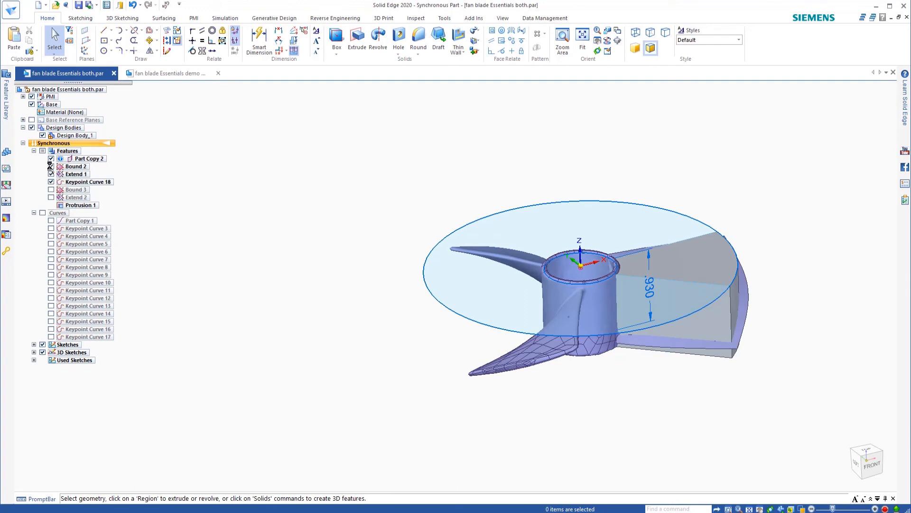
left_click(51, 159)
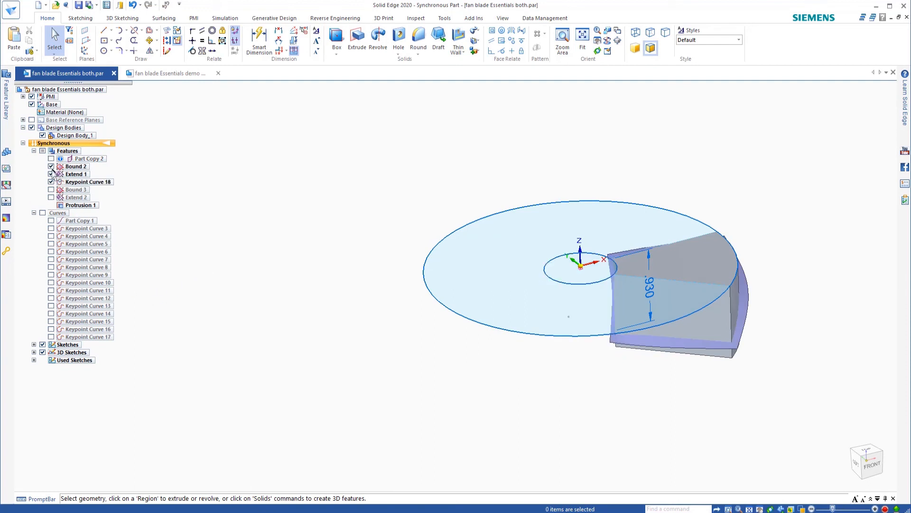
left_click(51, 190)
middle_click_drag(525, 374, 499, 276)
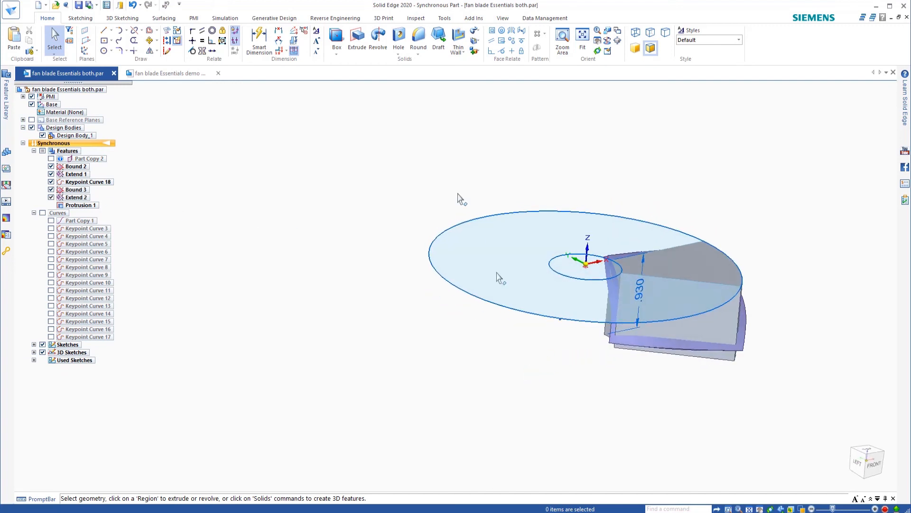
Step: Use Replace Face to replace the wedge's flat top face with the upper extended blade surface
left_click(162, 19)
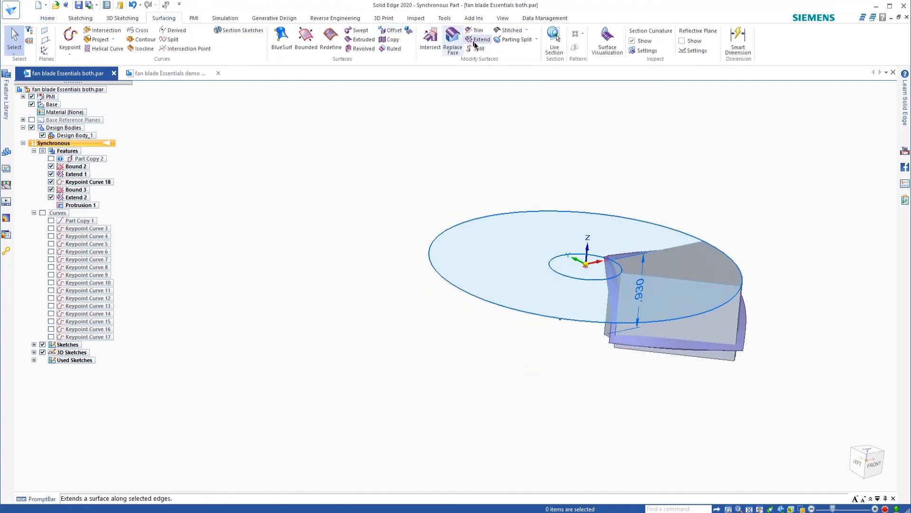
left_click(452, 38)
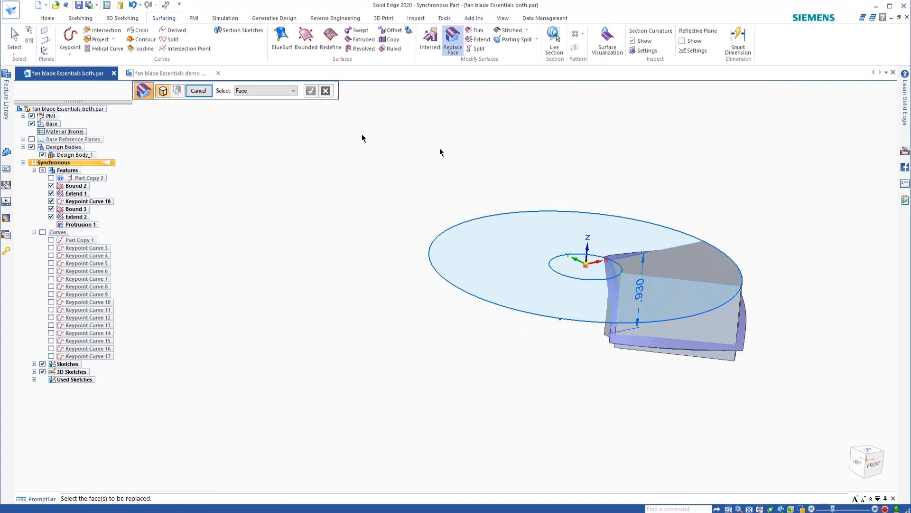
left_click(679, 254)
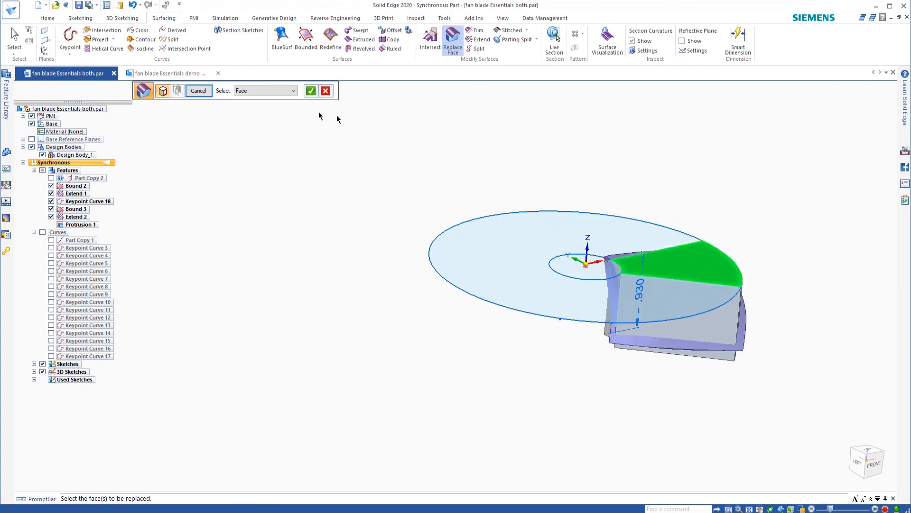
right_click(309, 143)
scroll(790, 329, "up", 5)
left_click(694, 315)
middle_click_drag(696, 303, 717, 263)
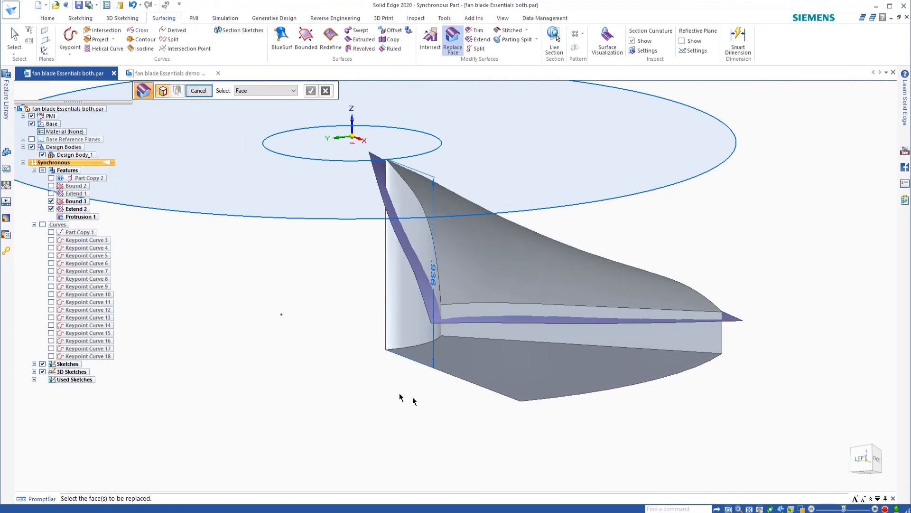
Step: Replace the wedge's flat bottom face with the remaining extended blade surface, Extend 2
left_click(476, 378)
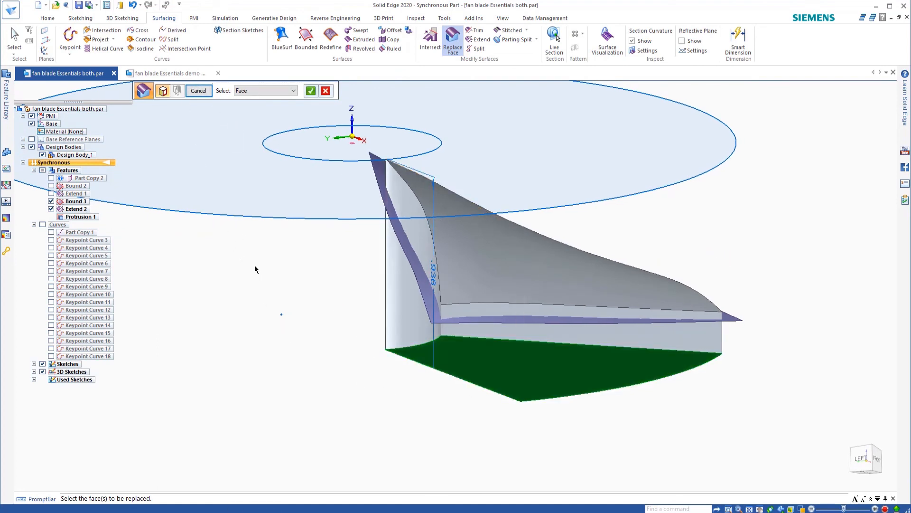
key("Return")
middle_click_drag(370, 378, 376, 300)
left_click(298, 291)
middle_click_drag(678, 291, 706, 317)
scroll(629, 367, "down", 5)
mouse_move(730, 285)
middle_mouse_down()
mouse_move(738, 283)
mouse_move(731, 288)
middle_mouse_up()
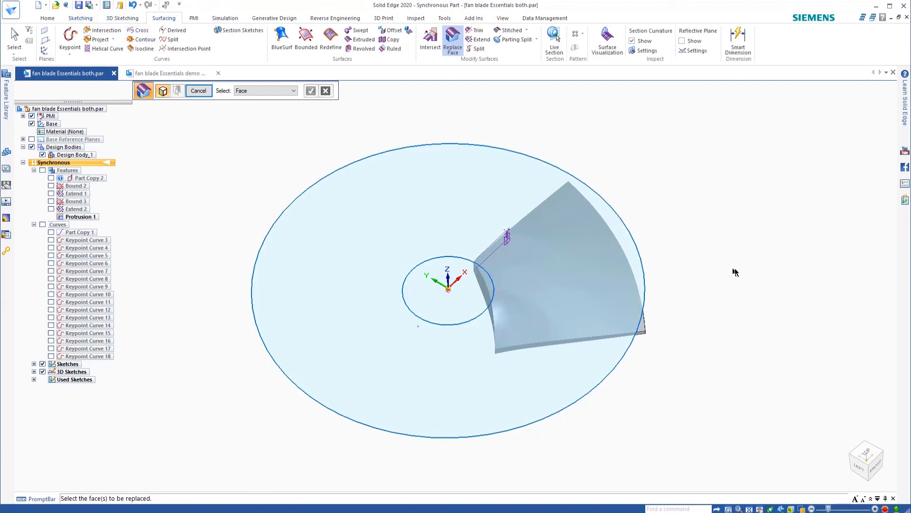
left_click(484, 290)
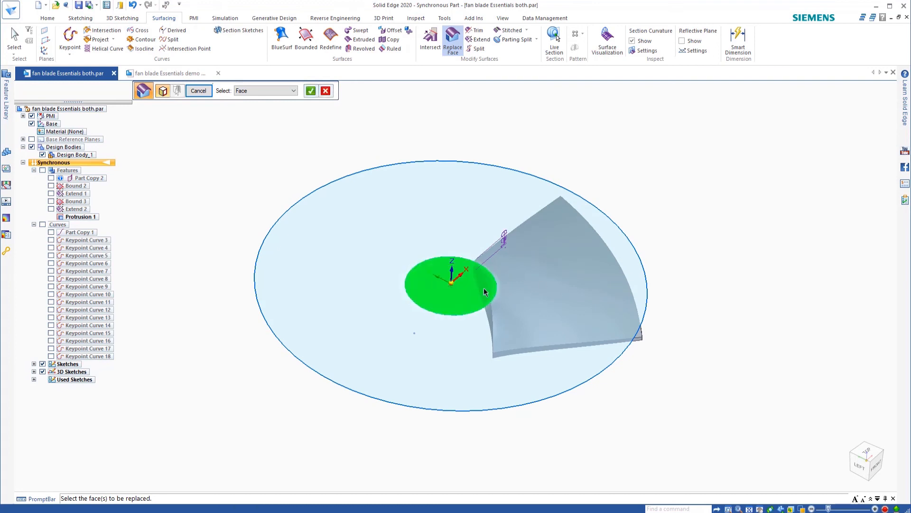
left_click(519, 209)
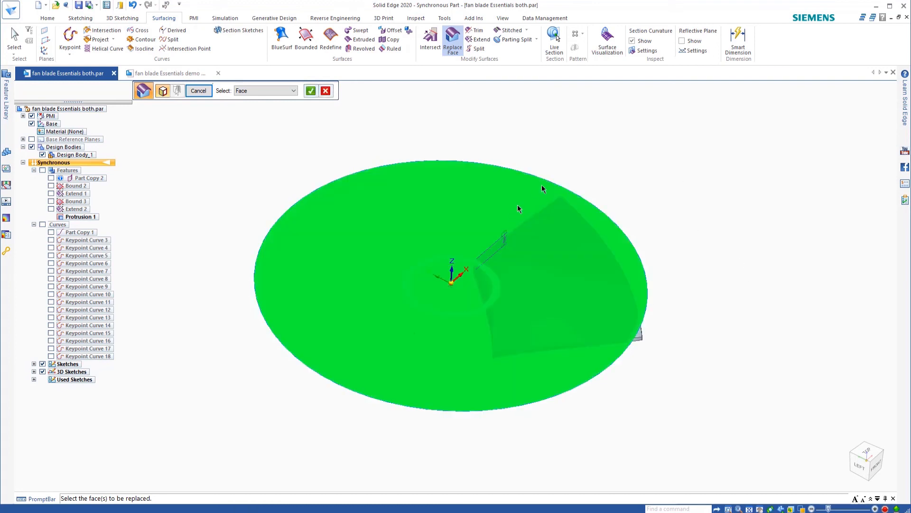
left_click(77, 18)
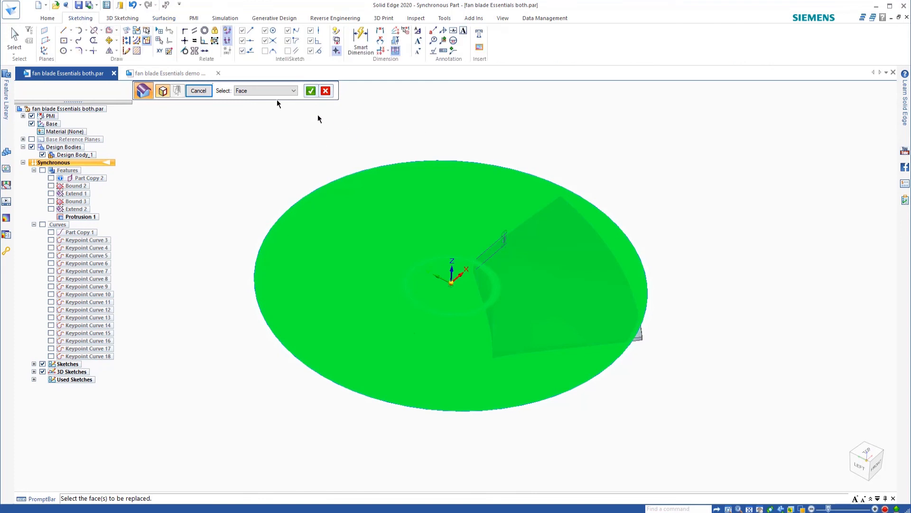
left_click(63, 51)
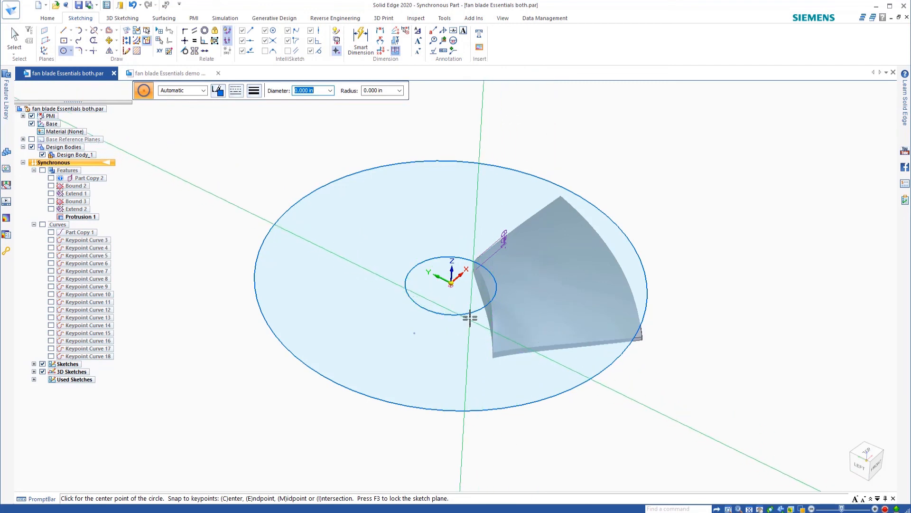
scroll(470, 294, "up", 3)
scroll(459, 287, "up", 3)
middle_click_drag(451, 288, 433, 333)
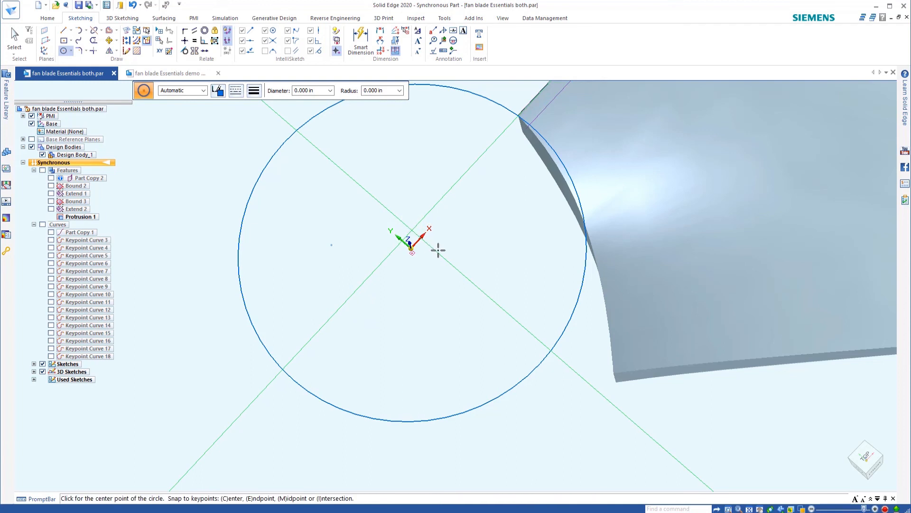
left_click(412, 230)
scroll(331, 136, "down", 1)
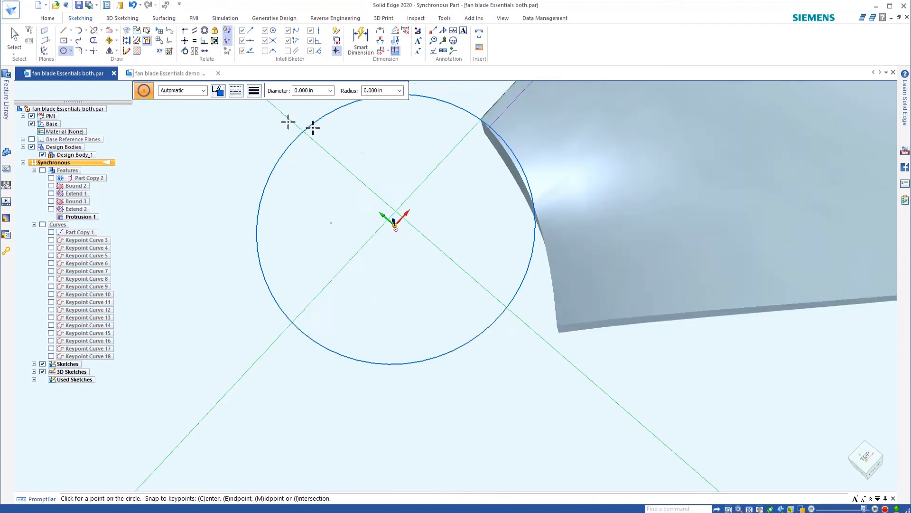
Step: Orient the view squarely onto the sketch plane and show Part Copy 2 again
left_click(501, 18)
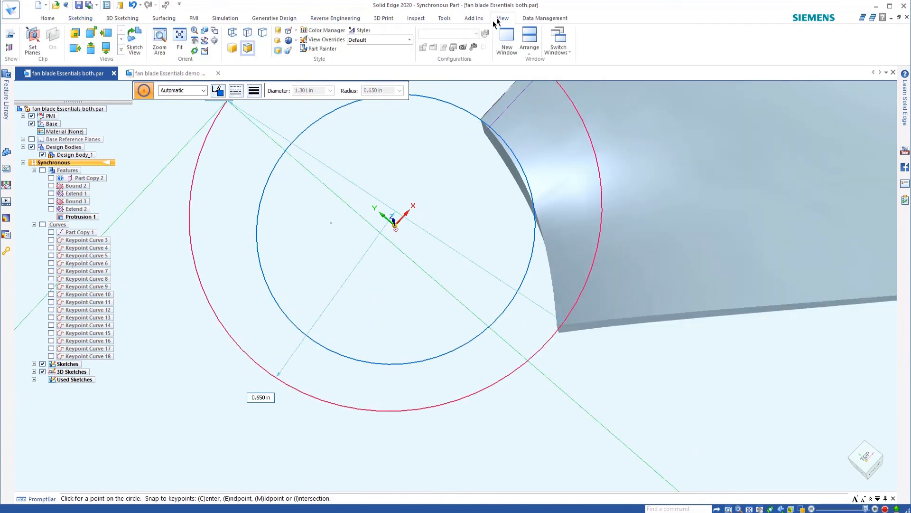
left_click(135, 42)
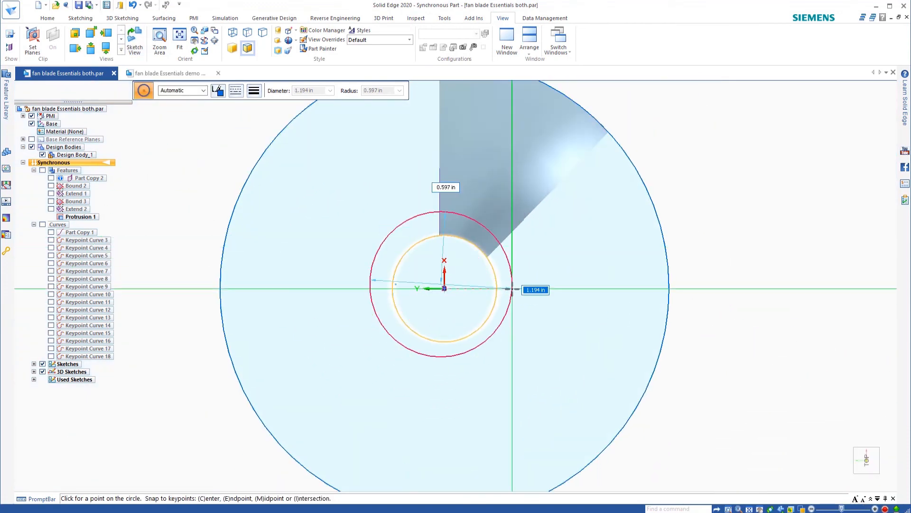
left_click(512, 288)
scroll(470, 294, "up", 3)
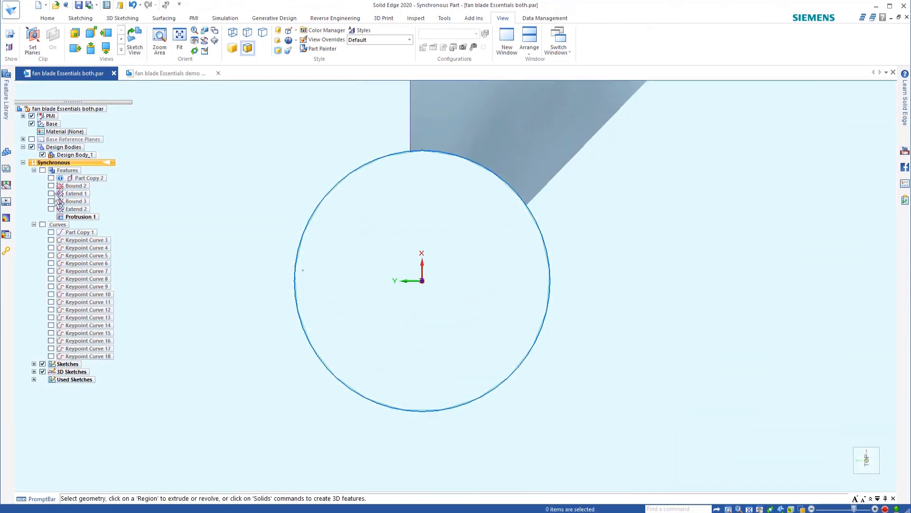
left_click(51, 178)
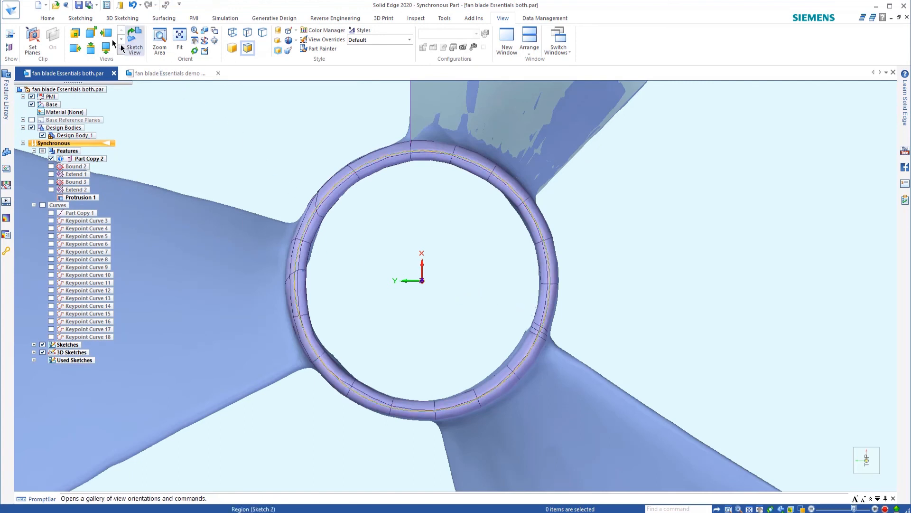
Step: Sketch a circle about 0.94 in in diameter, centred on the origin and following the hub's outer wall
left_click(82, 18)
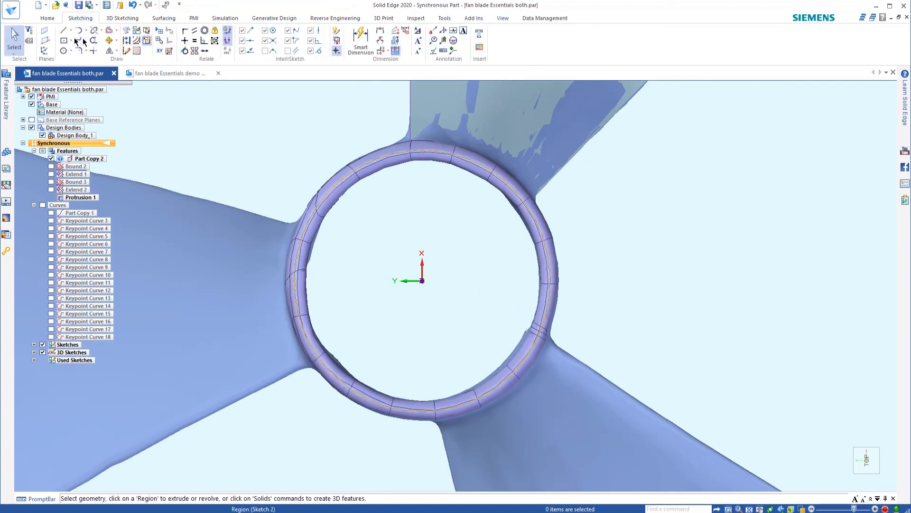
left_click(63, 51)
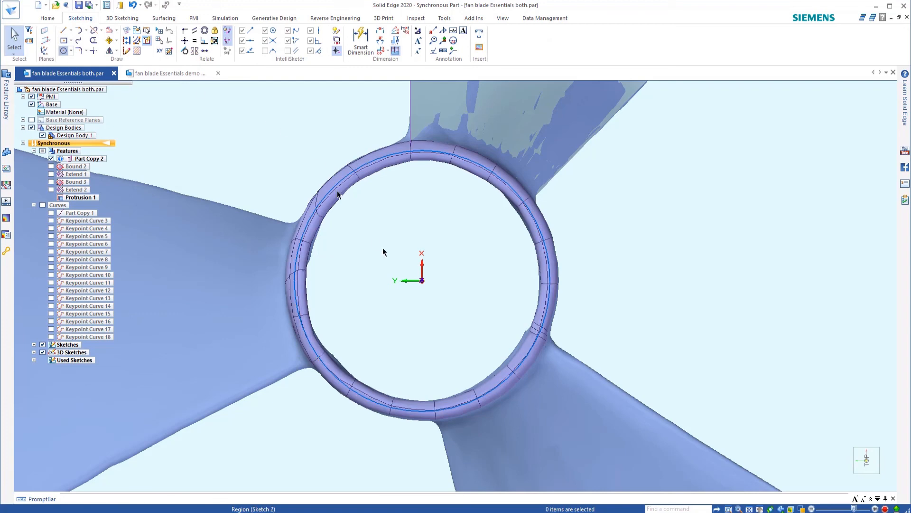
left_click(422, 281)
scroll(424, 147, "up", 3)
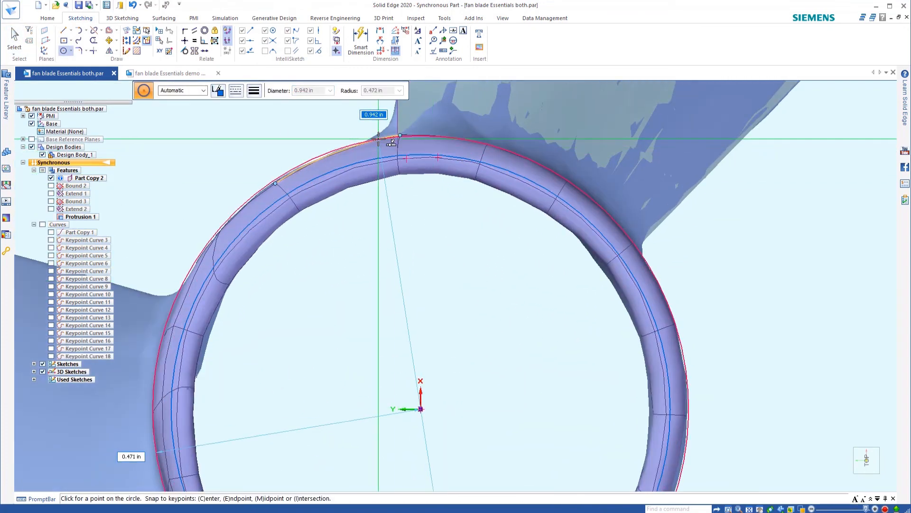
left_click(383, 139)
scroll(402, 161, "down", 3)
scroll(414, 163, "down", 1)
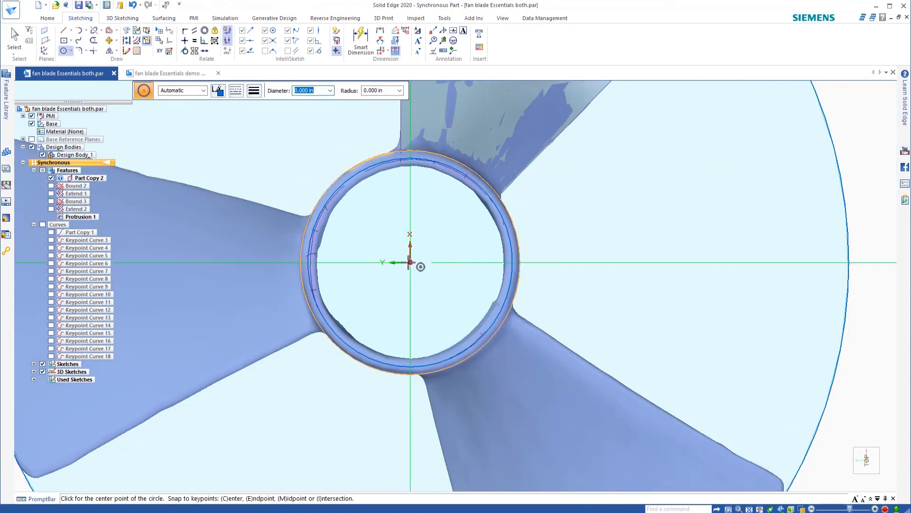
Step: Sketch another circle about 0.80 in in diameter, centred on the origin and following the hub's inner wall
left_click(410, 262)
scroll(485, 245, "up", 3)
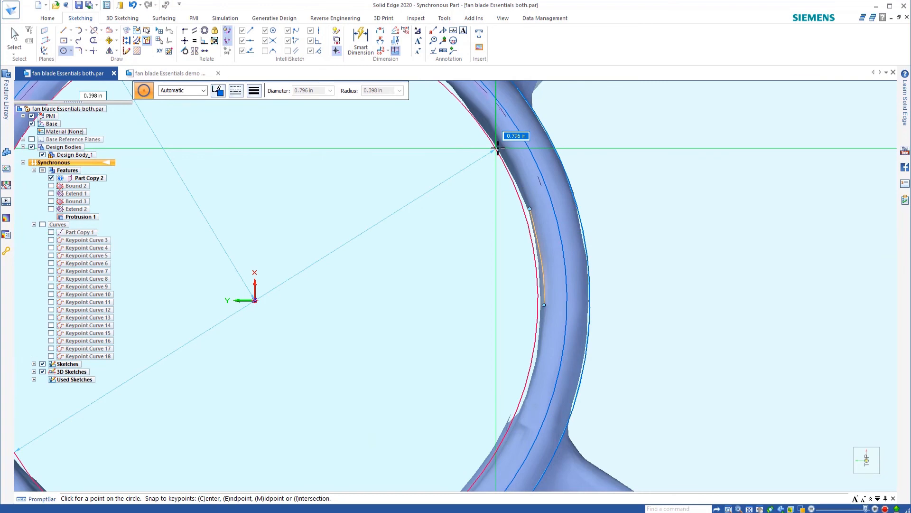
left_click(501, 147)
scroll(523, 177, "down", 1)
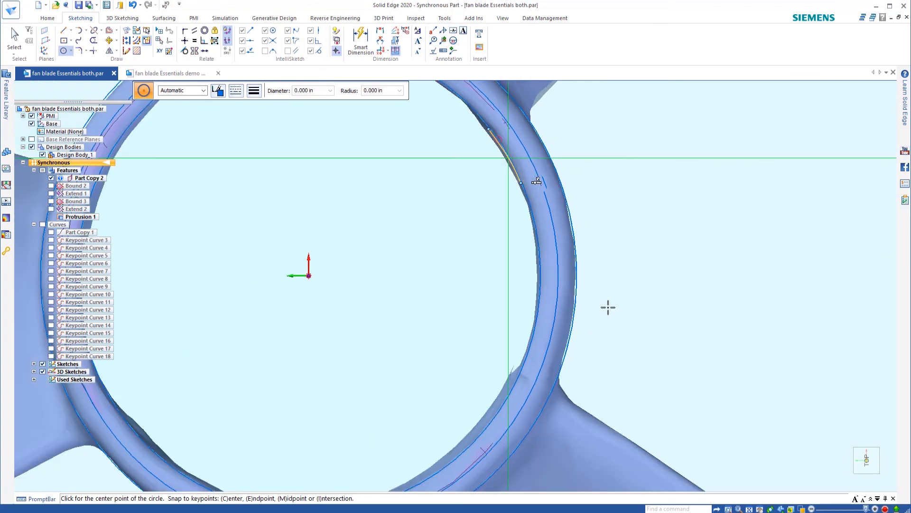
scroll(535, 327, "down", 1)
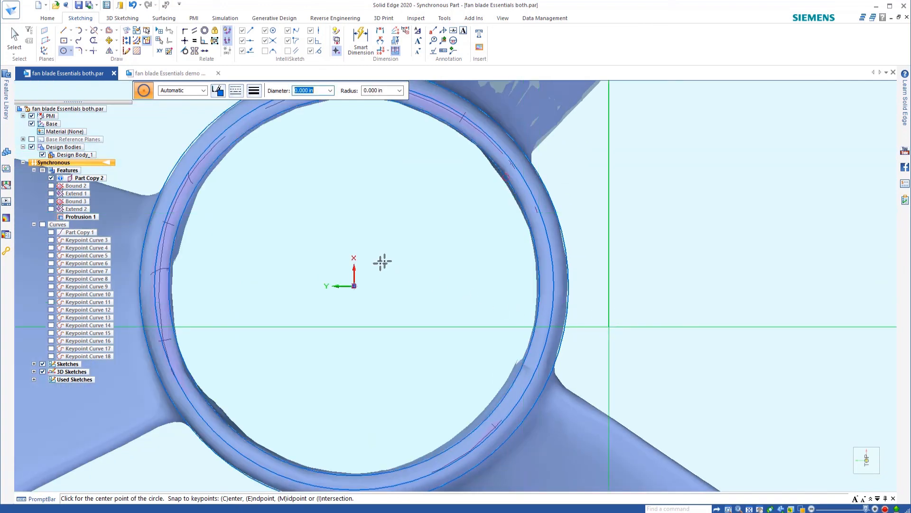
Step: Extrude the ring between the two hub circles 0.93 in downward to form the hollow hub
middle_click_drag(553, 309, 537, 211)
scroll(327, 300, "down", 2)
mouse_move(333, 298)
middle_mouse_down()
mouse_move(332, 272)
mouse_move(339, 310)
middle_mouse_up()
scroll(335, 297, "down", 3)
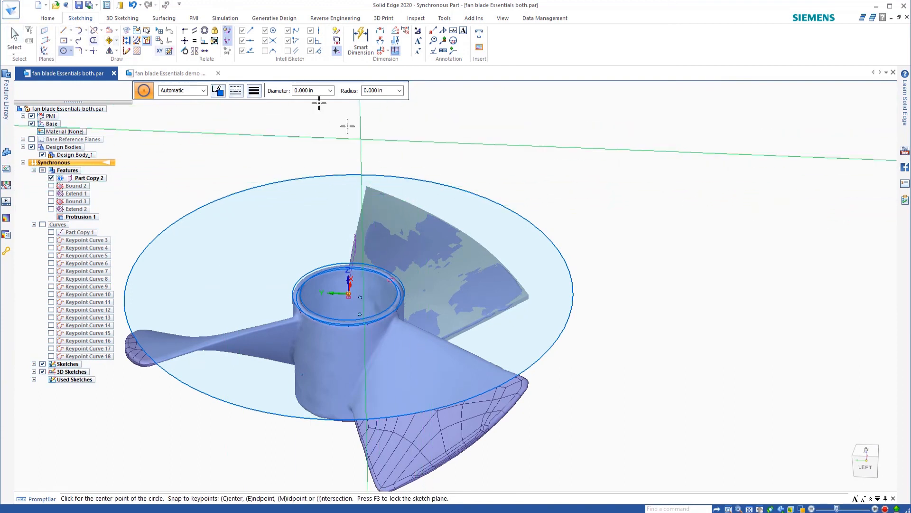
left_click(44, 20)
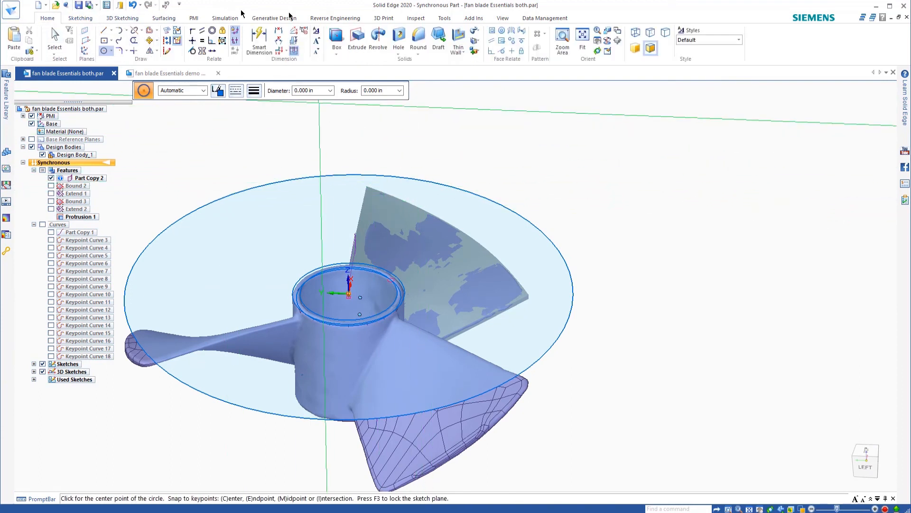
left_click(357, 40)
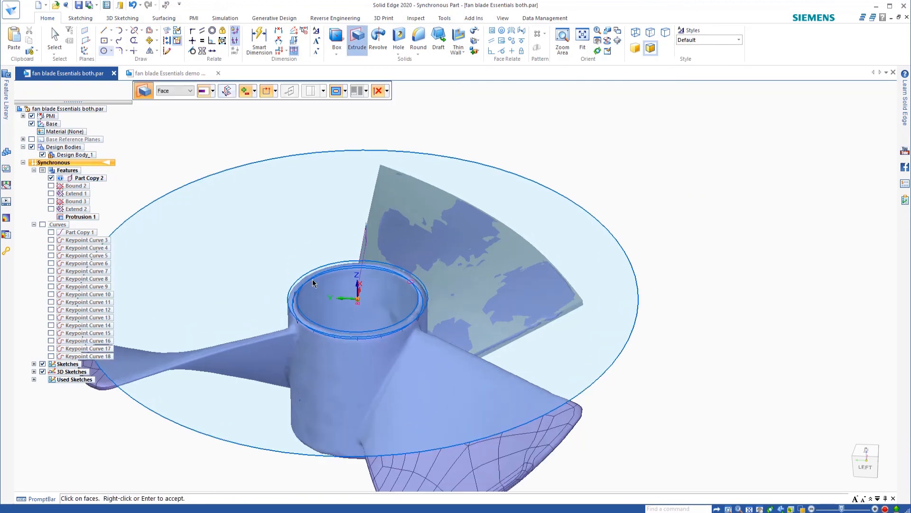
scroll(298, 285, "up", 5)
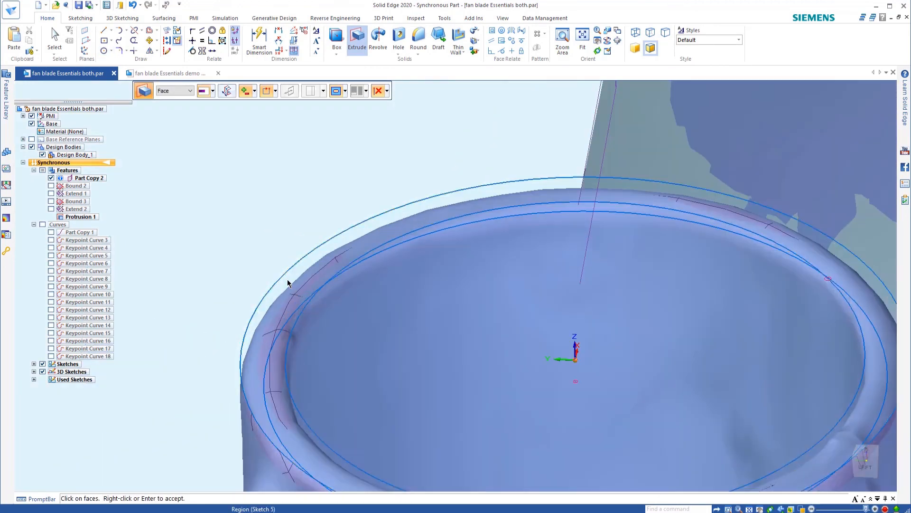
left_click(287, 281)
scroll(296, 260, "down", 6)
scroll(358, 224, "down", 4)
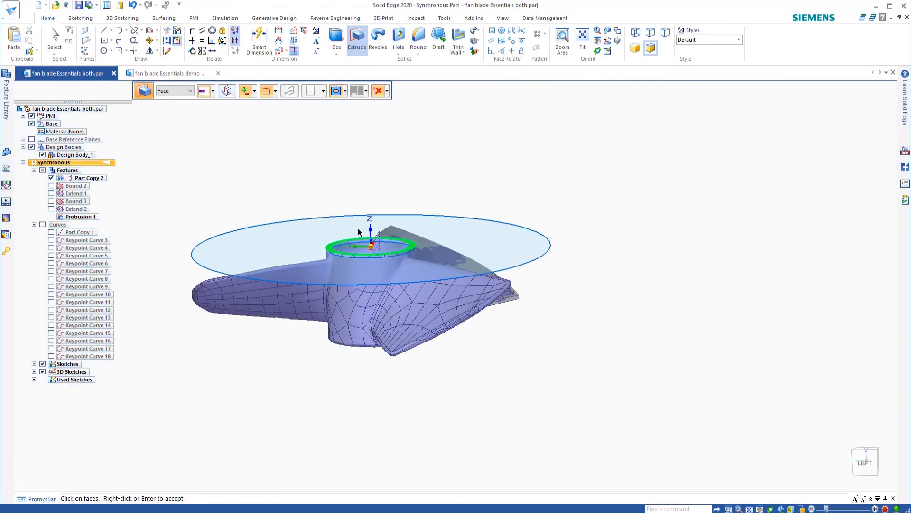
right_click(391, 168)
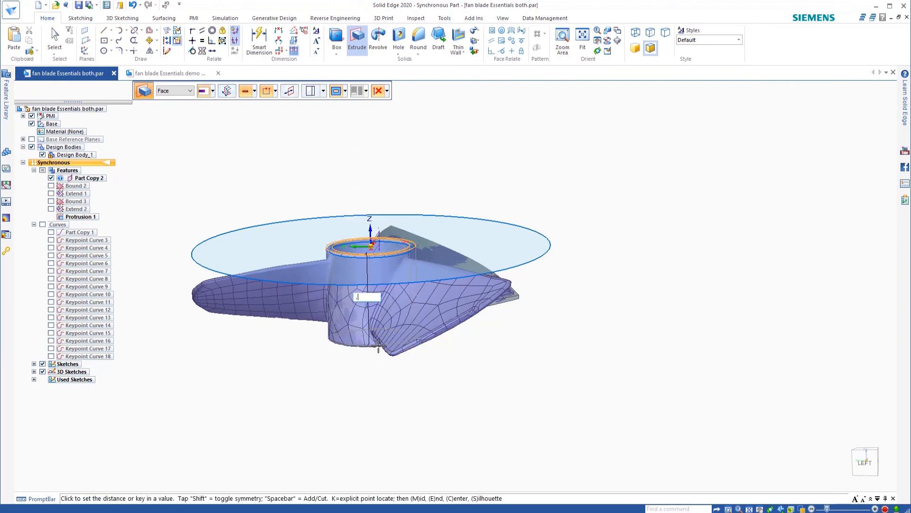
type(".93")
key("Return")
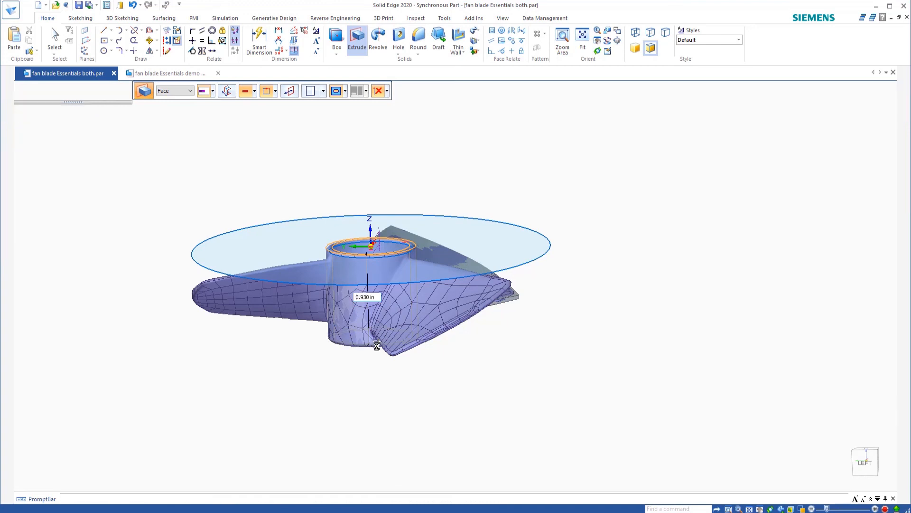
Step: Hide Part Copy 2, the sketches and the 3D sketches so only the solid blade and hub are shown
middle_click_drag(674, 414, 694, 413)
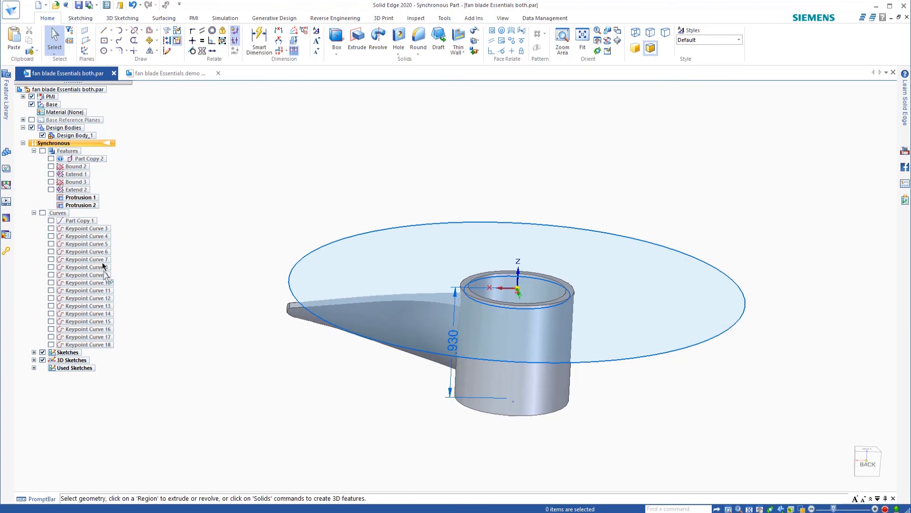
middle_click_drag(388, 309, 406, 315)
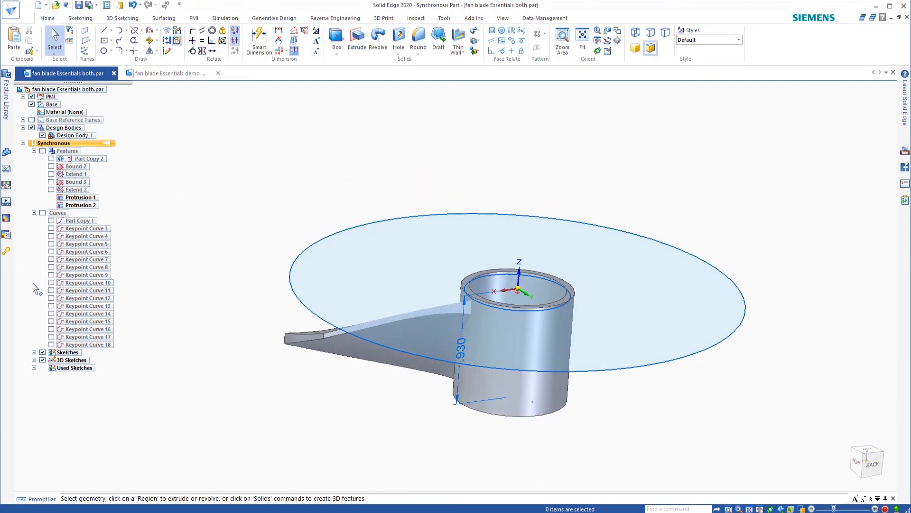
left_click(42, 352)
middle_click_drag(351, 310, 353, 403)
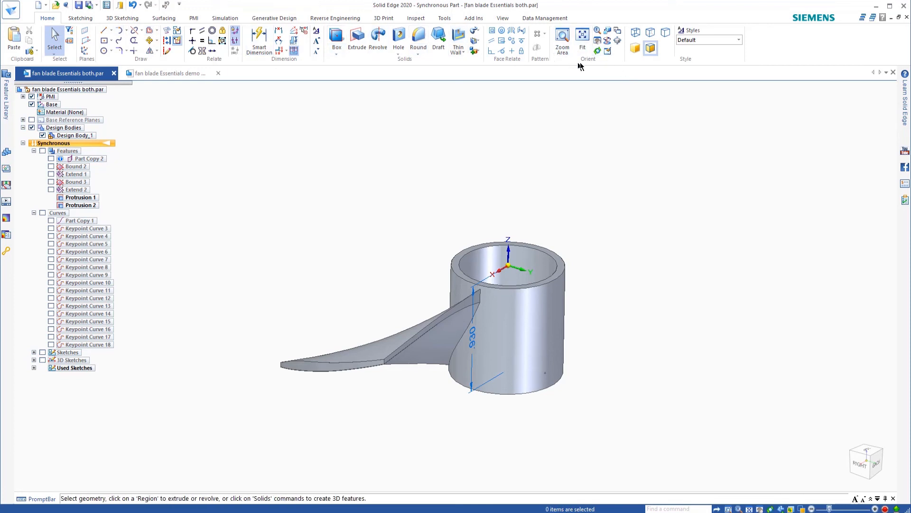
Step: Create a circular pattern of the blade, Protrusion 1, around the hub's central axis with a count of 3
right_click(94, 225)
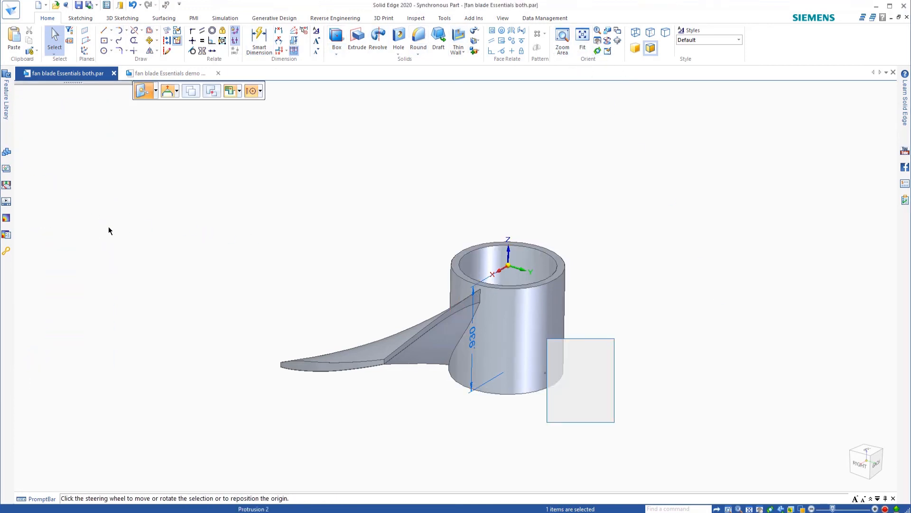
left_click(84, 217)
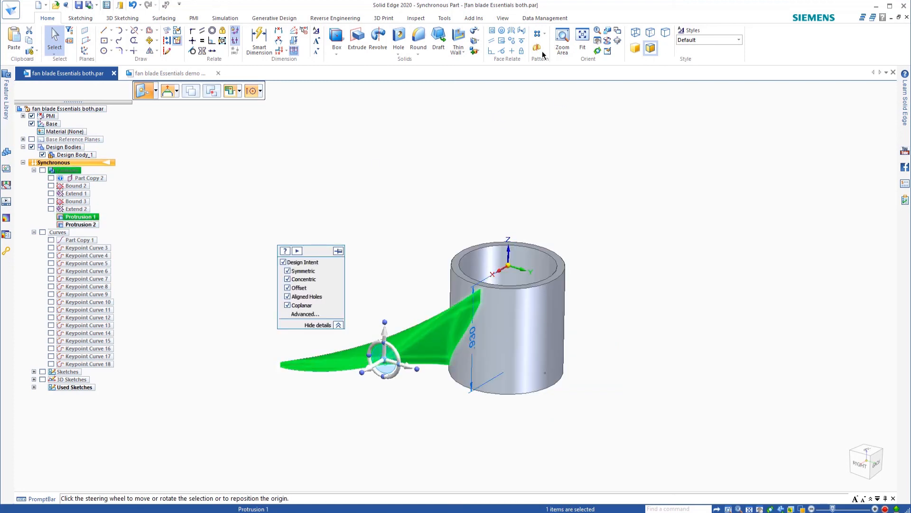
left_click(545, 36)
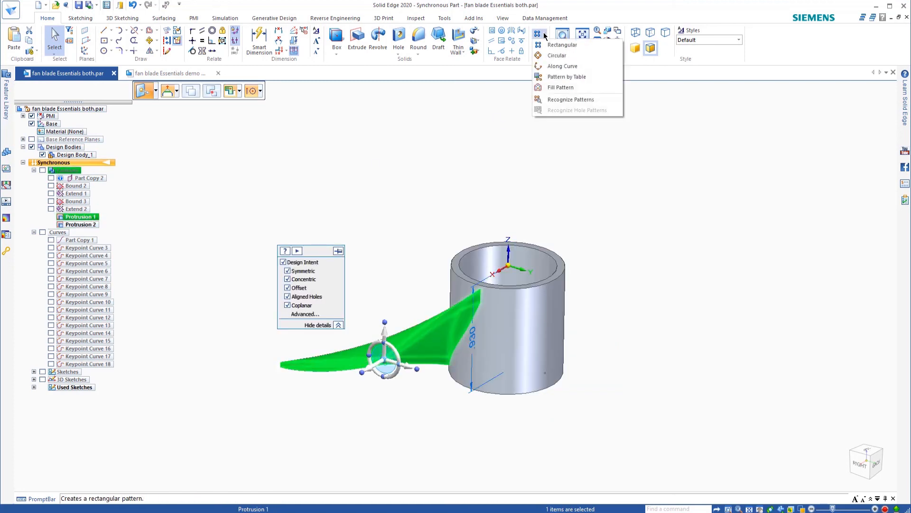
left_click(548, 57)
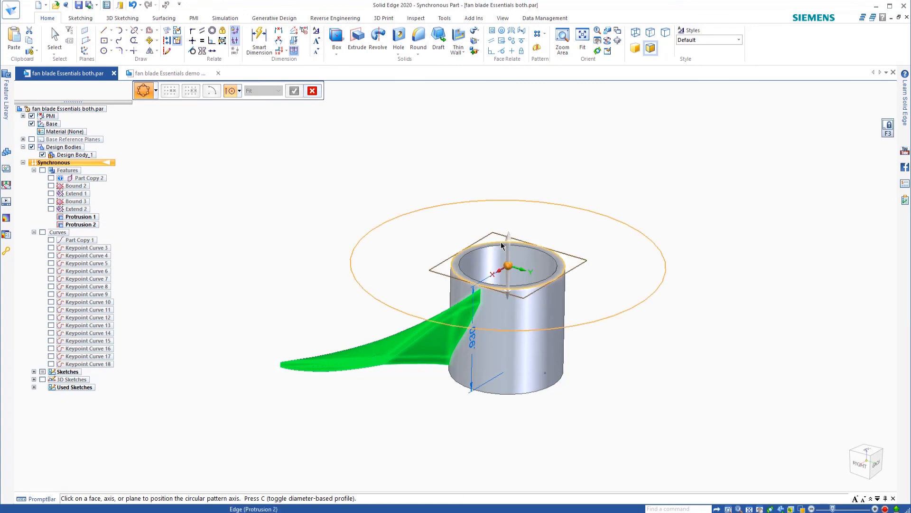
left_click(509, 268)
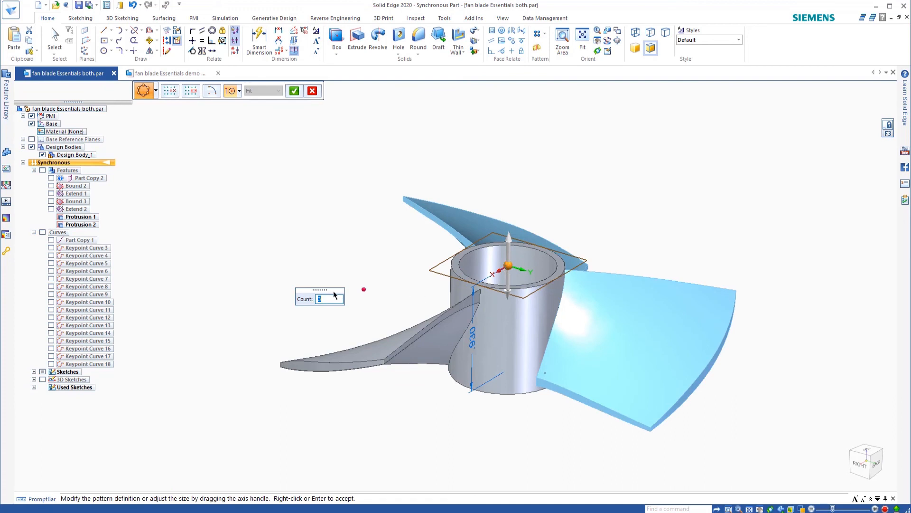
key("Return")
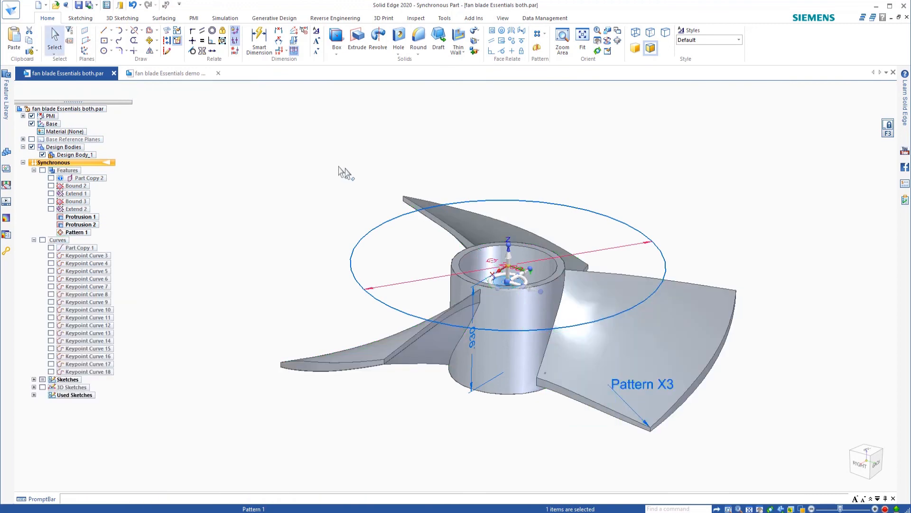
key("Escape")
Step: Round the inner edge of the hub's top rim with a radius of about 0.02 in
middle_click_drag(562, 174, 599, 217)
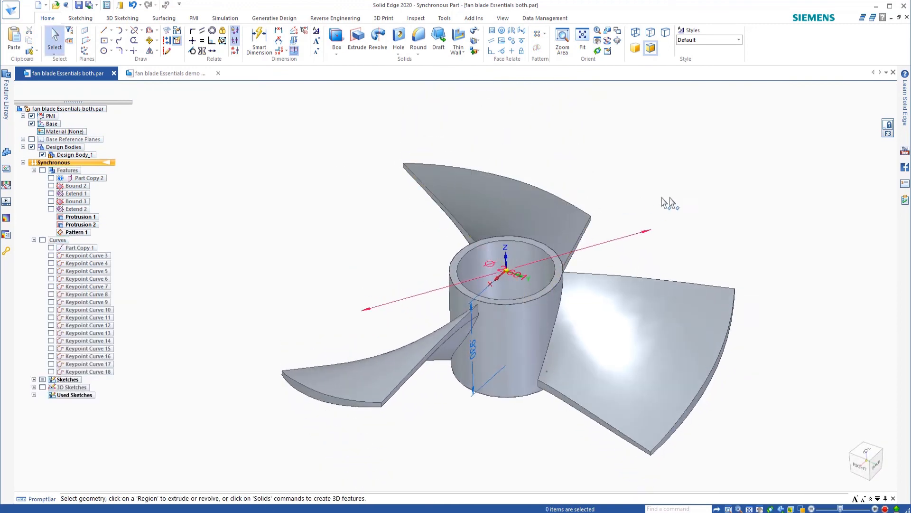
left_click(419, 37)
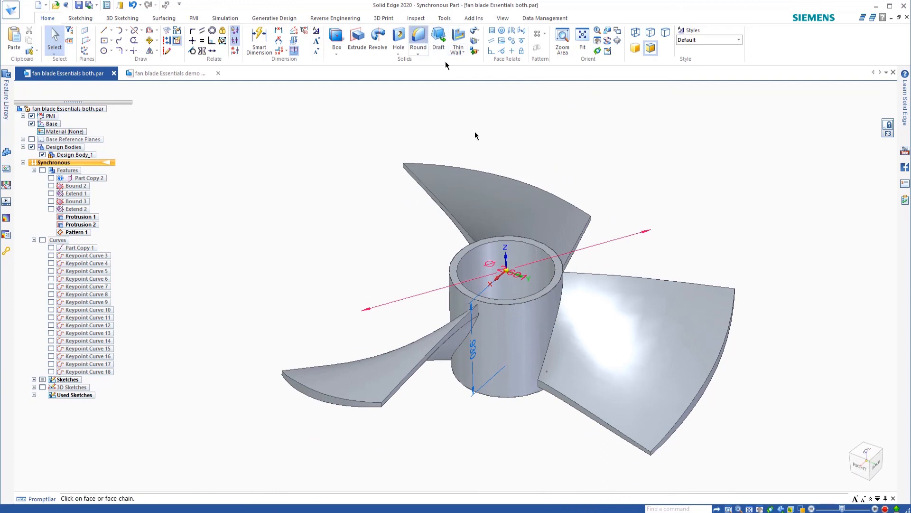
scroll(527, 311, "up", 3)
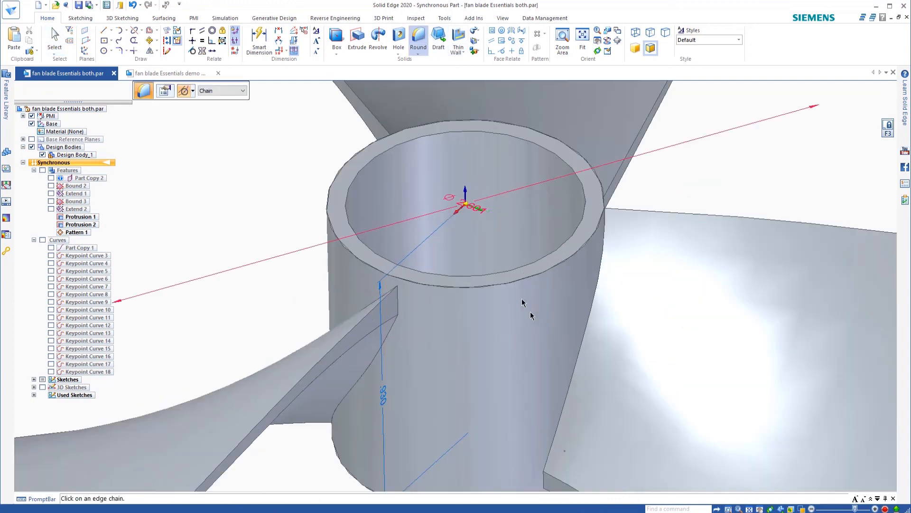
left_click(475, 132)
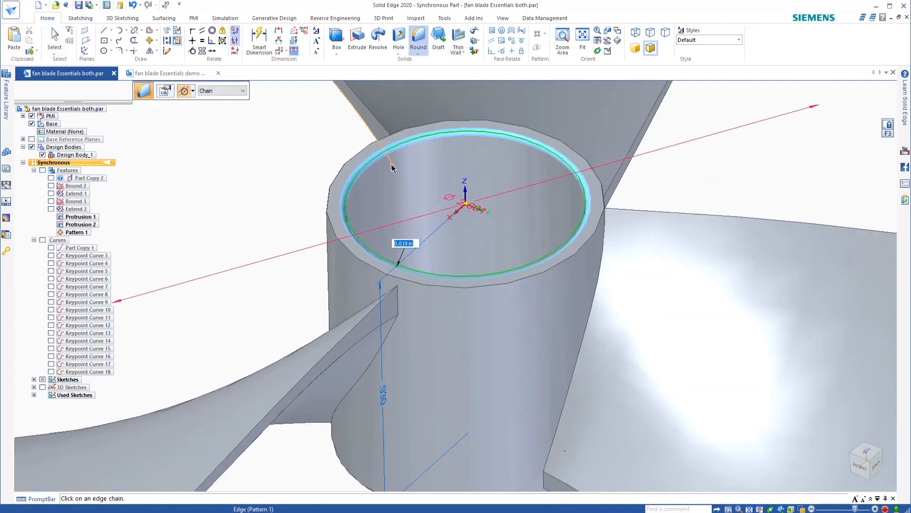
key("Return")
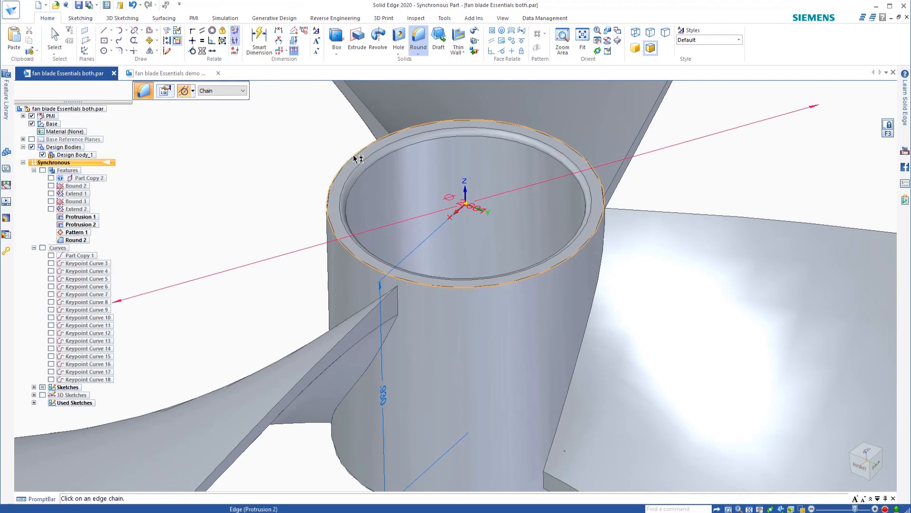
Step: Round the outer edge of the hub's top rim with a 0.020 in radius
left_click(356, 158)
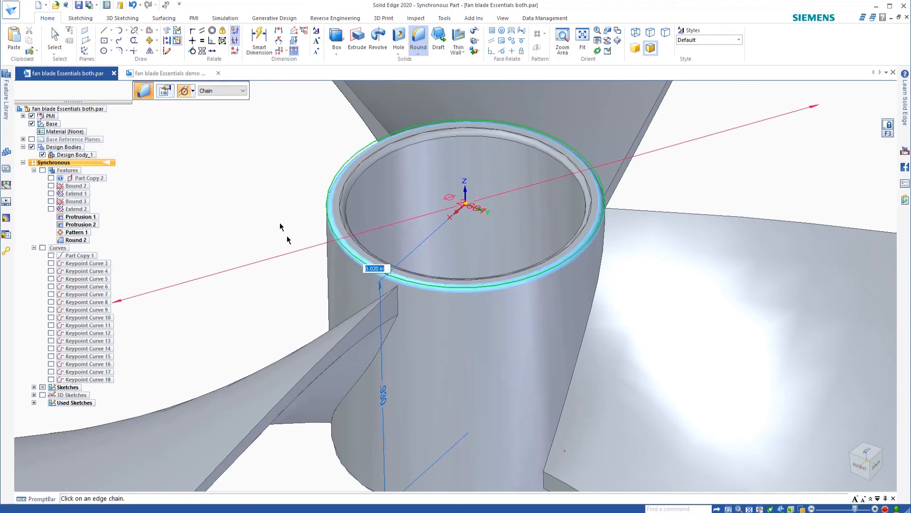
scroll(278, 214, "down", 2)
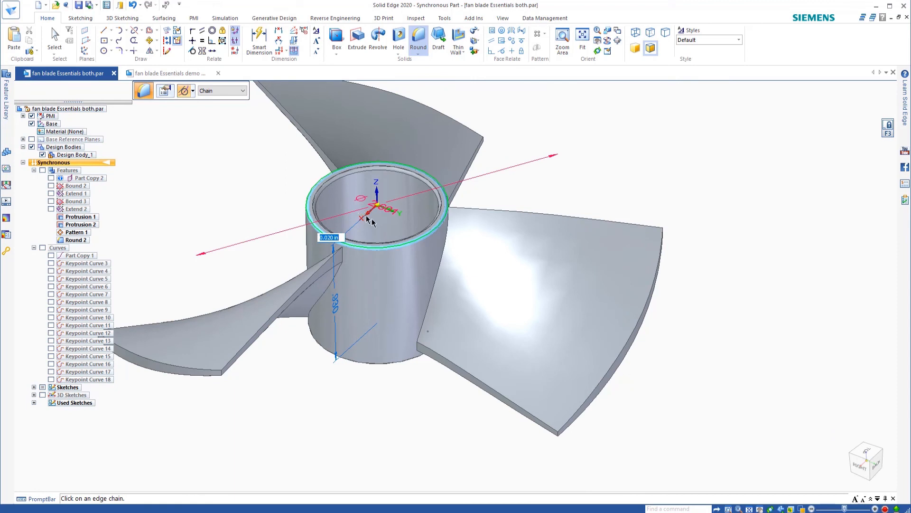
scroll(294, 204, "down", 2)
scroll(310, 193, "up", 1)
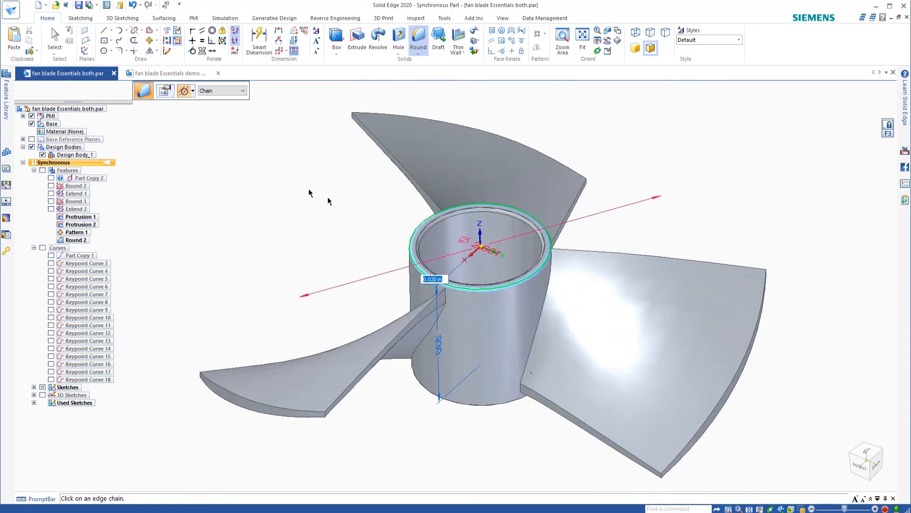
key("Return")
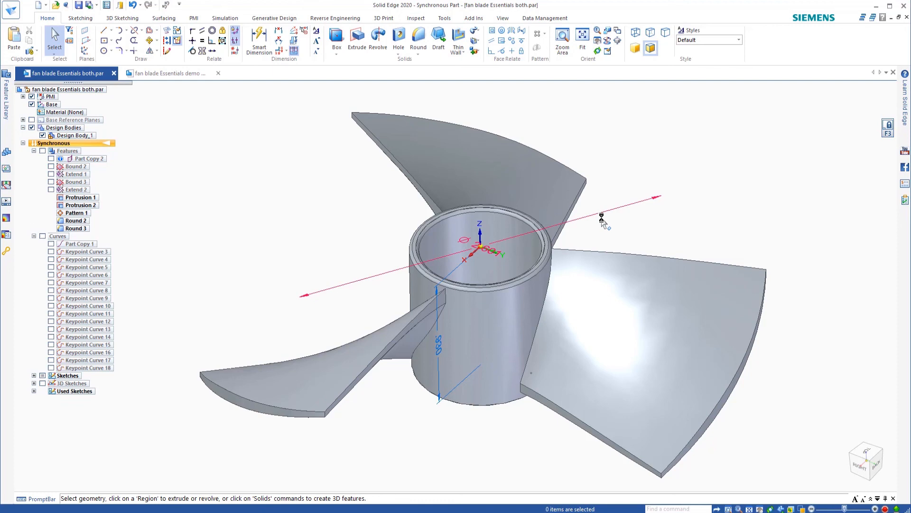
mouse_move(604, 199)
middle_mouse_down()
mouse_move(602, 246)
mouse_move(602, 190)
mouse_move(618, 188)
middle_mouse_up()
scroll(602, 190, "down", 2)
scroll(615, 194, "up", 1)
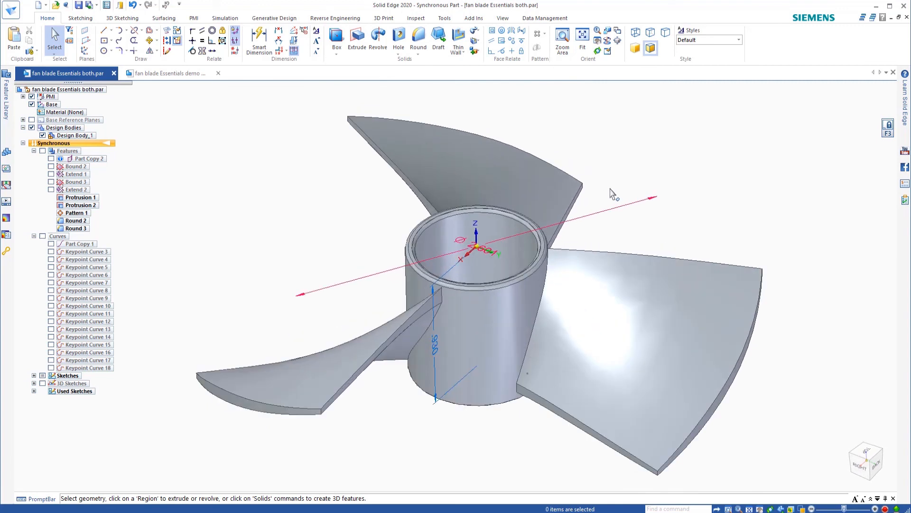